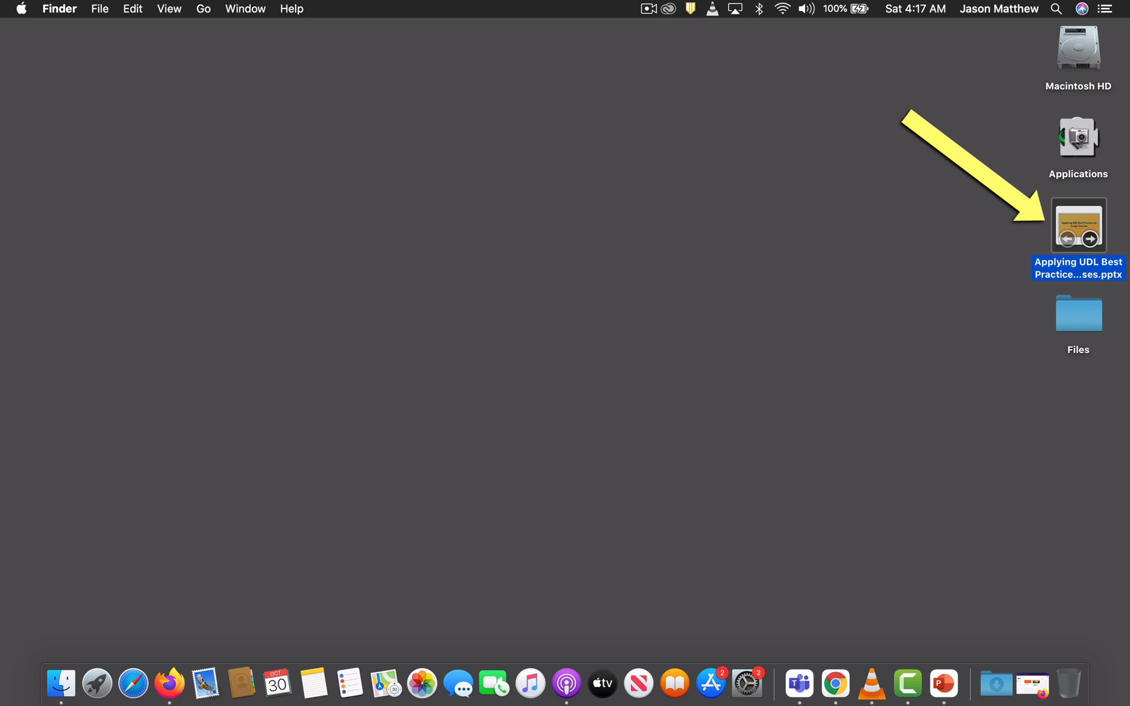
Step: Open the Applying UDL Best Practices presentation from the desktop, export every slide as PNG to the Desktop, and close the presentation
double_click(1078, 226)
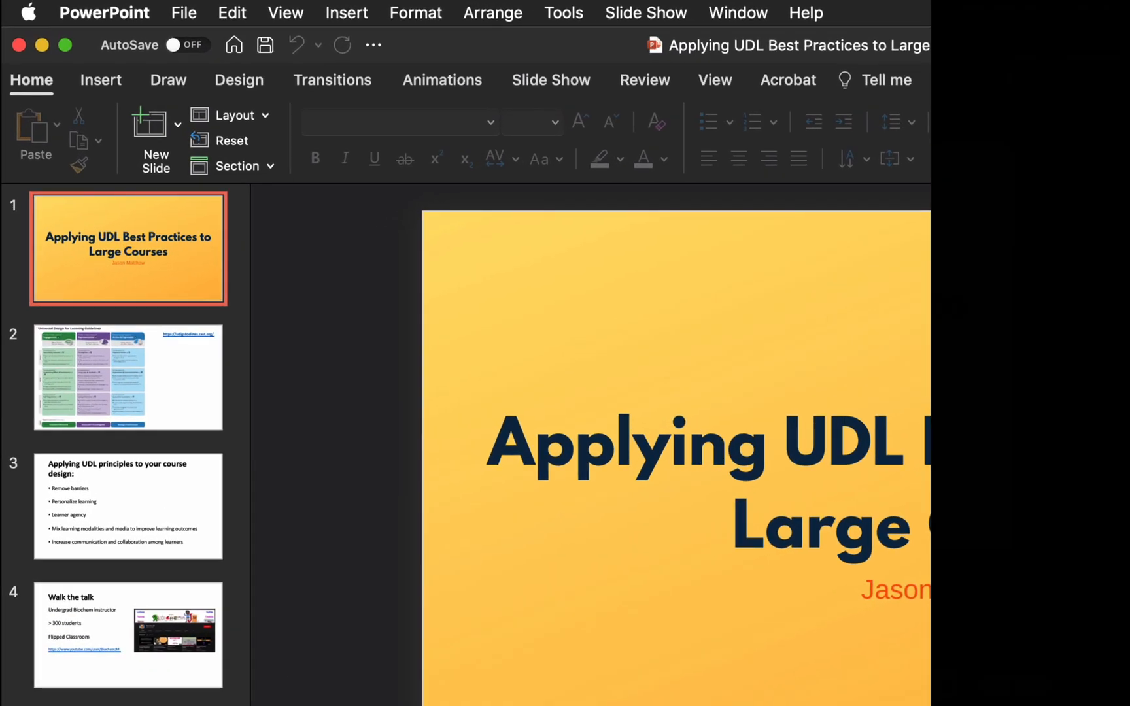
left_click(184, 13)
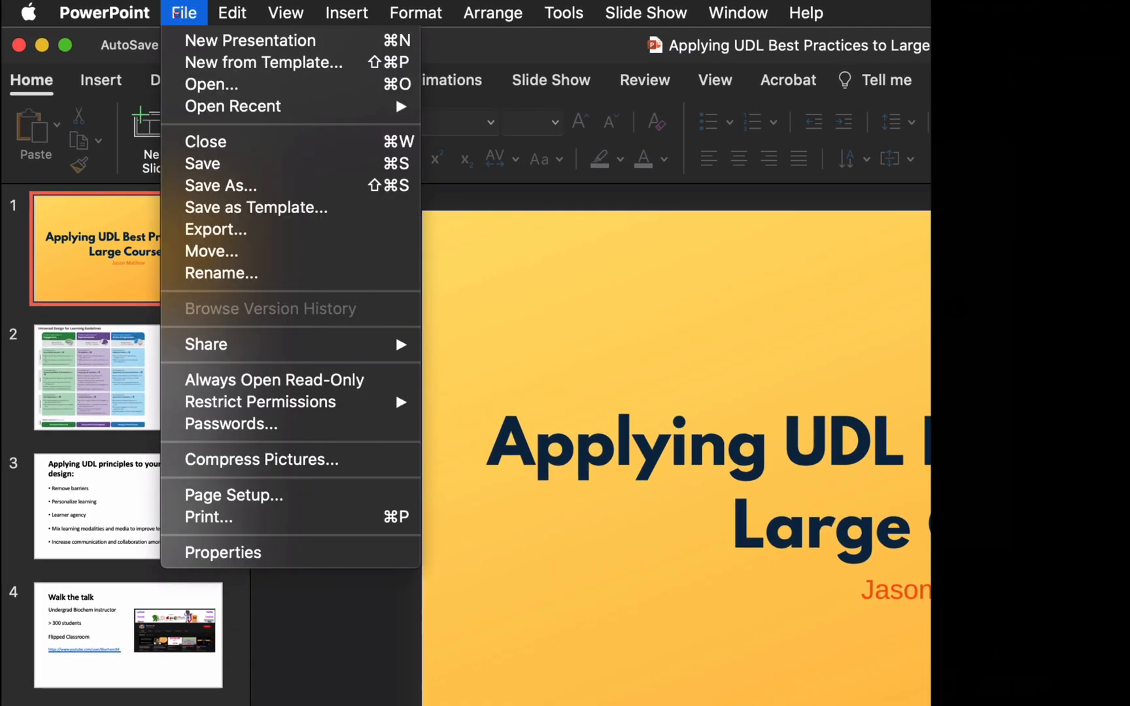
left_click(202, 227)
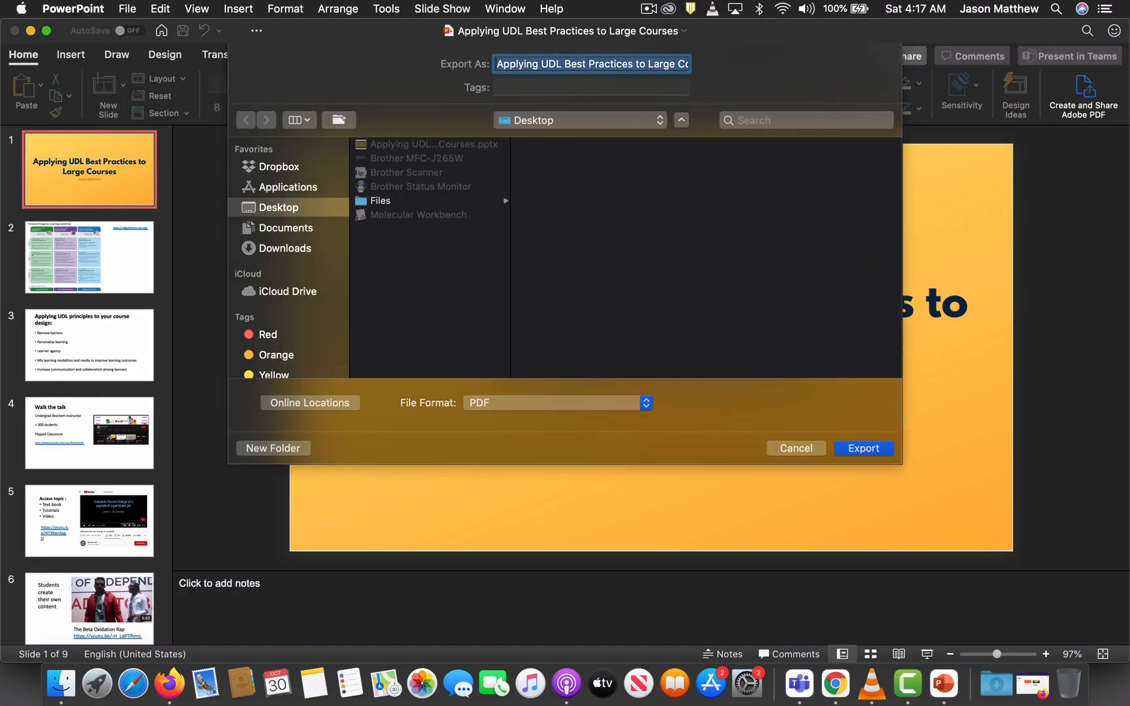
left_click(646, 403)
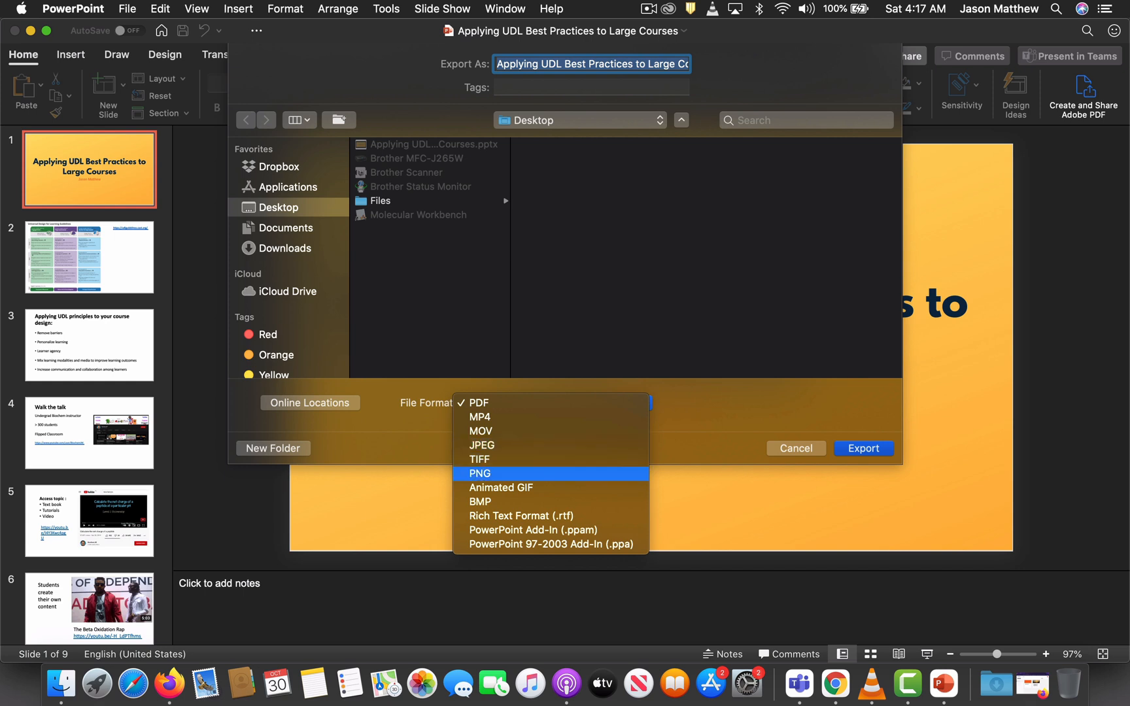
left_click(484, 473)
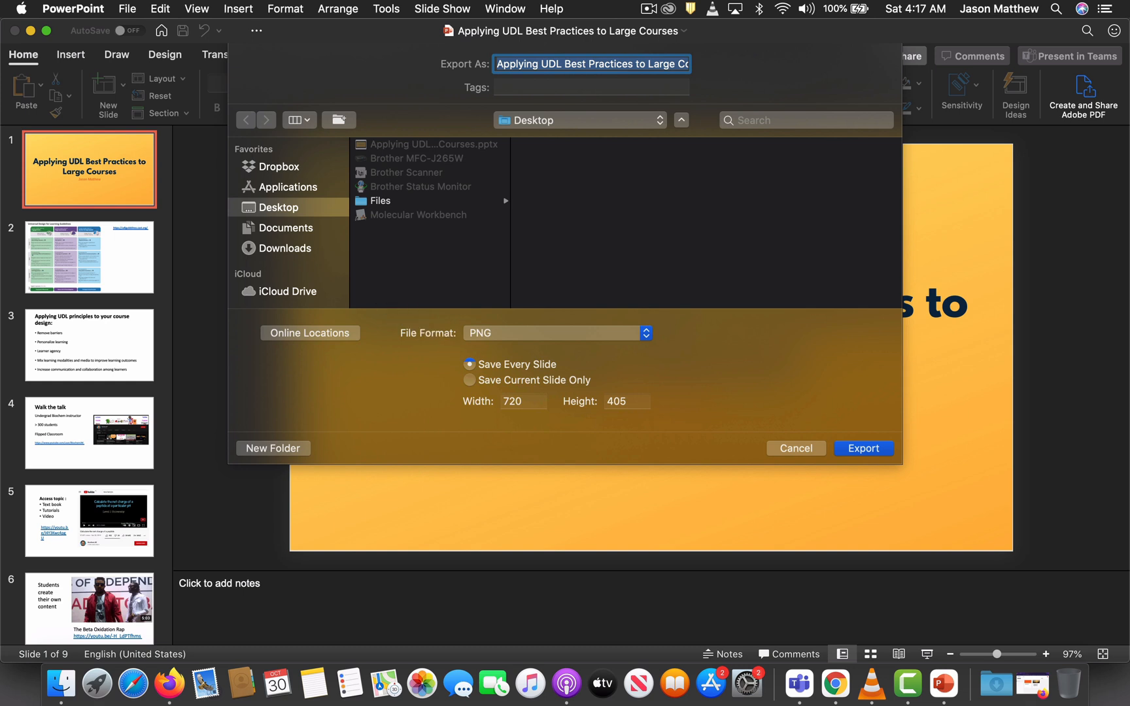
left_click(863, 448)
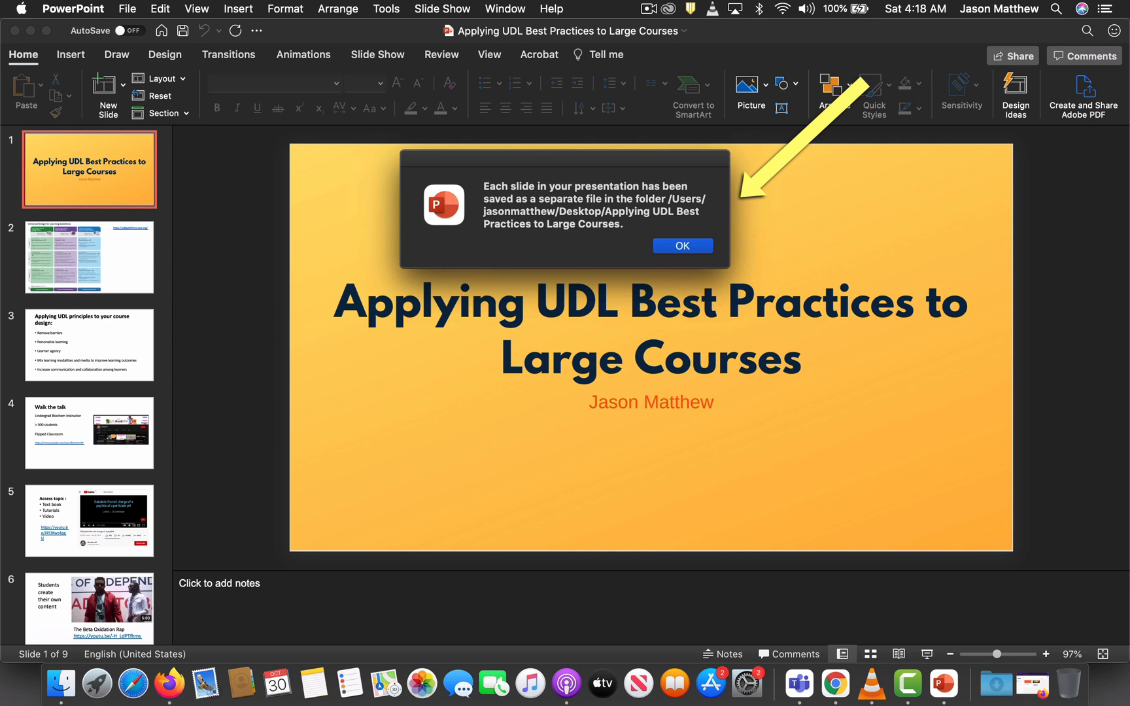
key("Return")
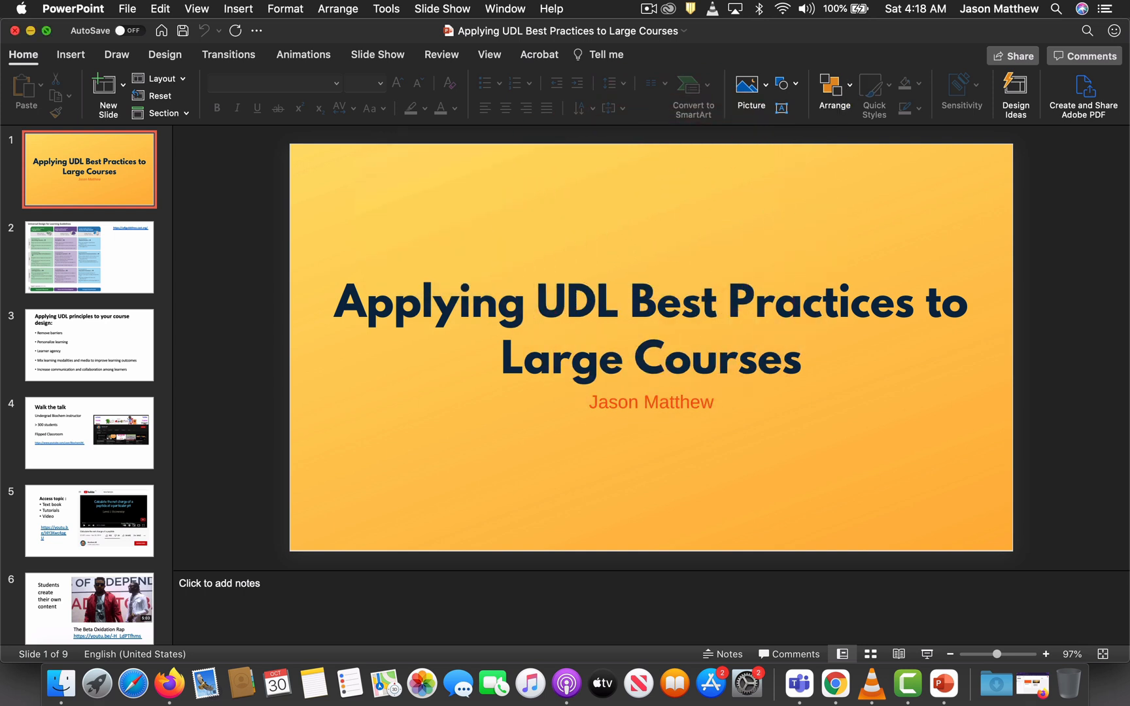
left_click(14, 31)
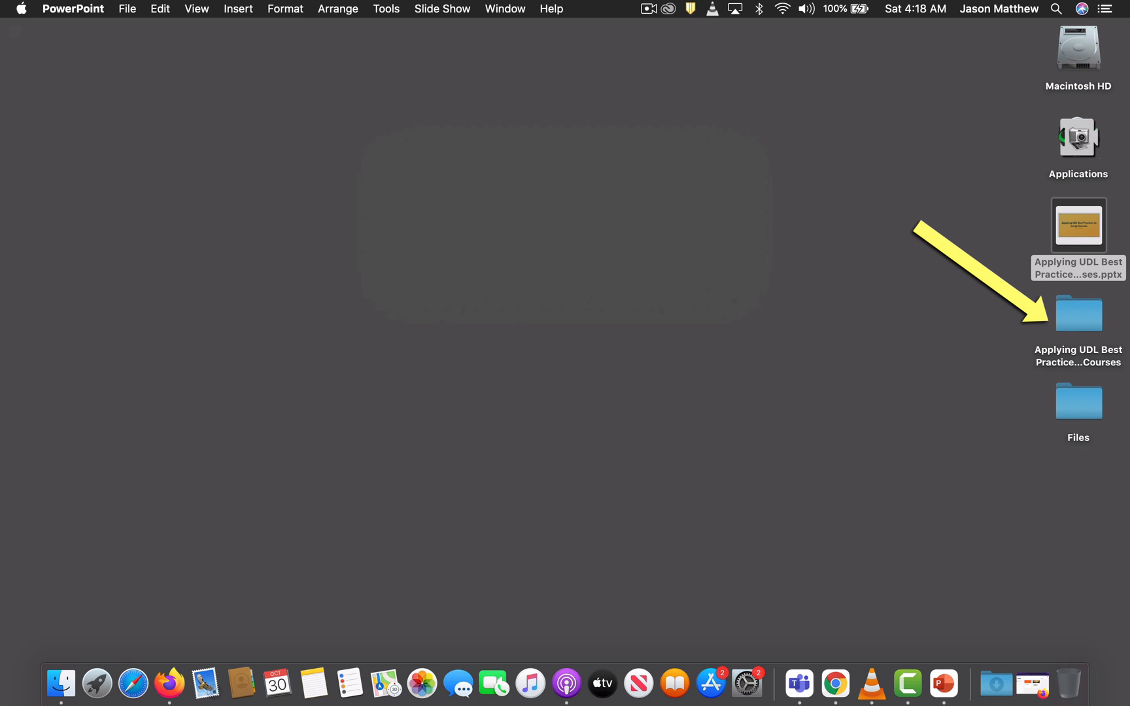
Step: Check the exported slide images in their desktop folder against the reopened presentation's slides in Slide Sorter view
double_click(1078, 314)
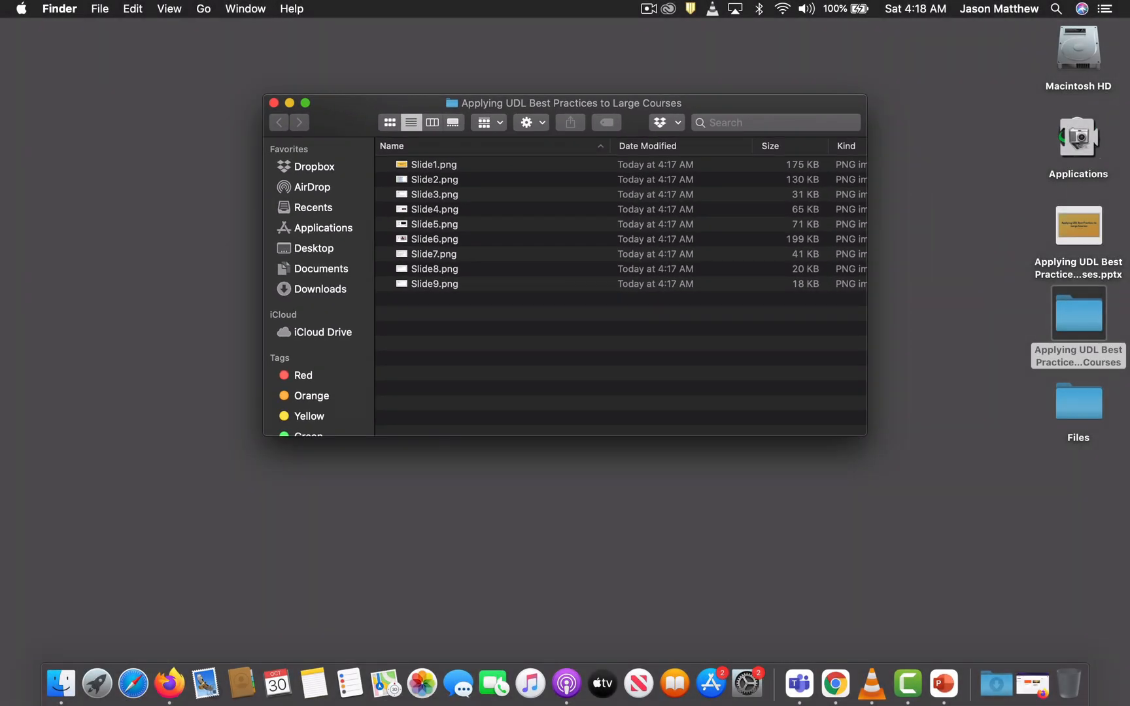
double_click(1078, 229)
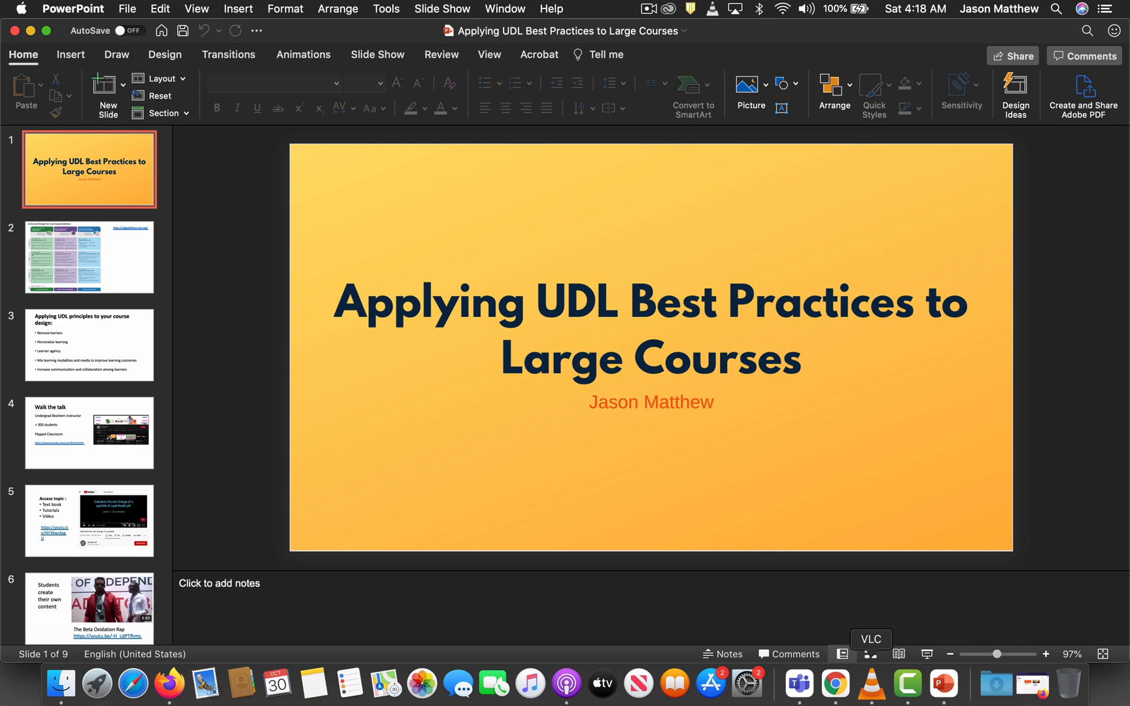
left_click(870, 654)
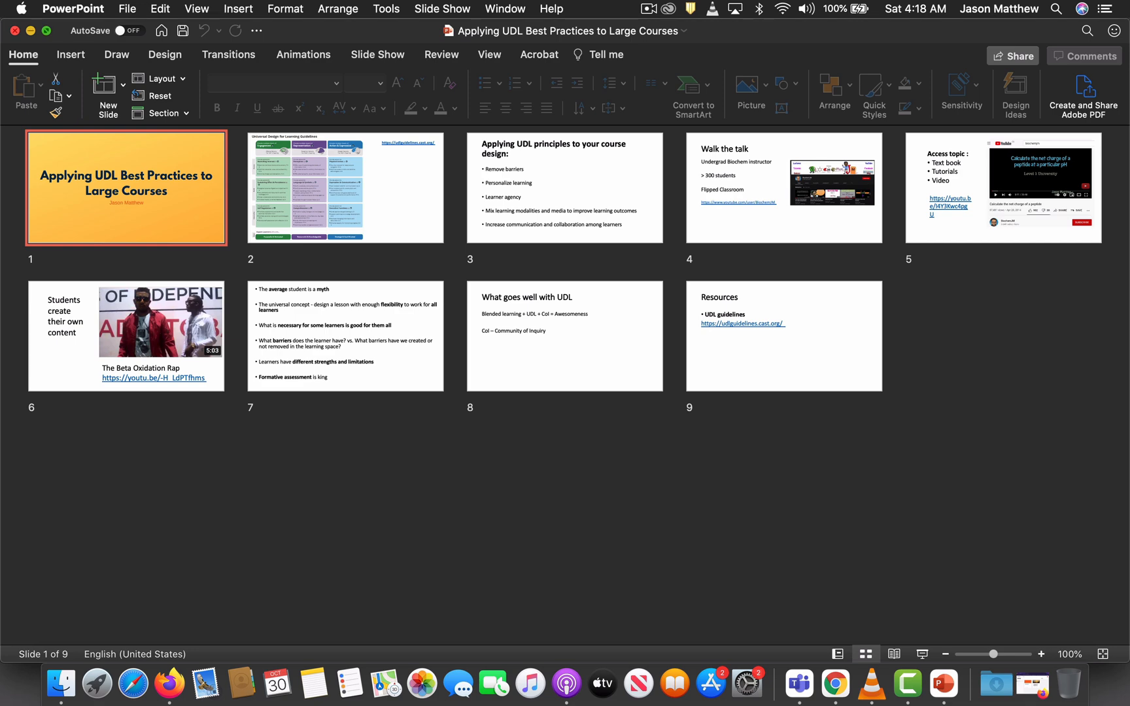
left_click(15, 30)
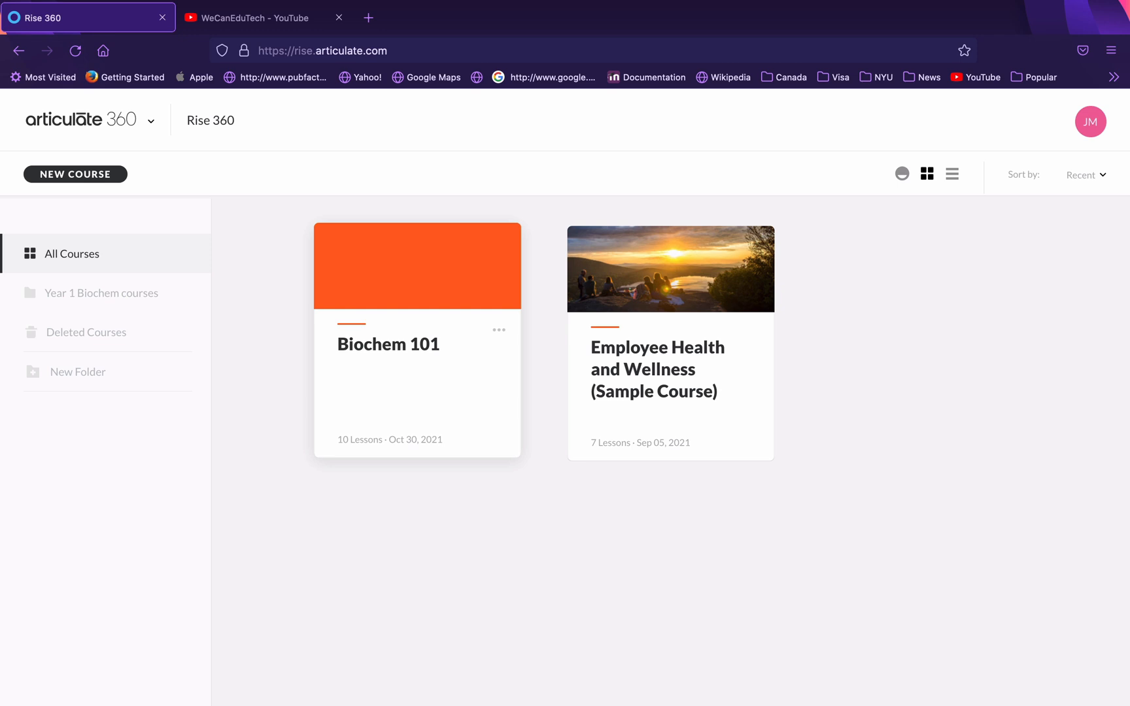
Step: In Rise 360, open the Biochem 101 course and add a lesson titled "Powerpoint example" after The Cell Quiz
left_click(372, 348)
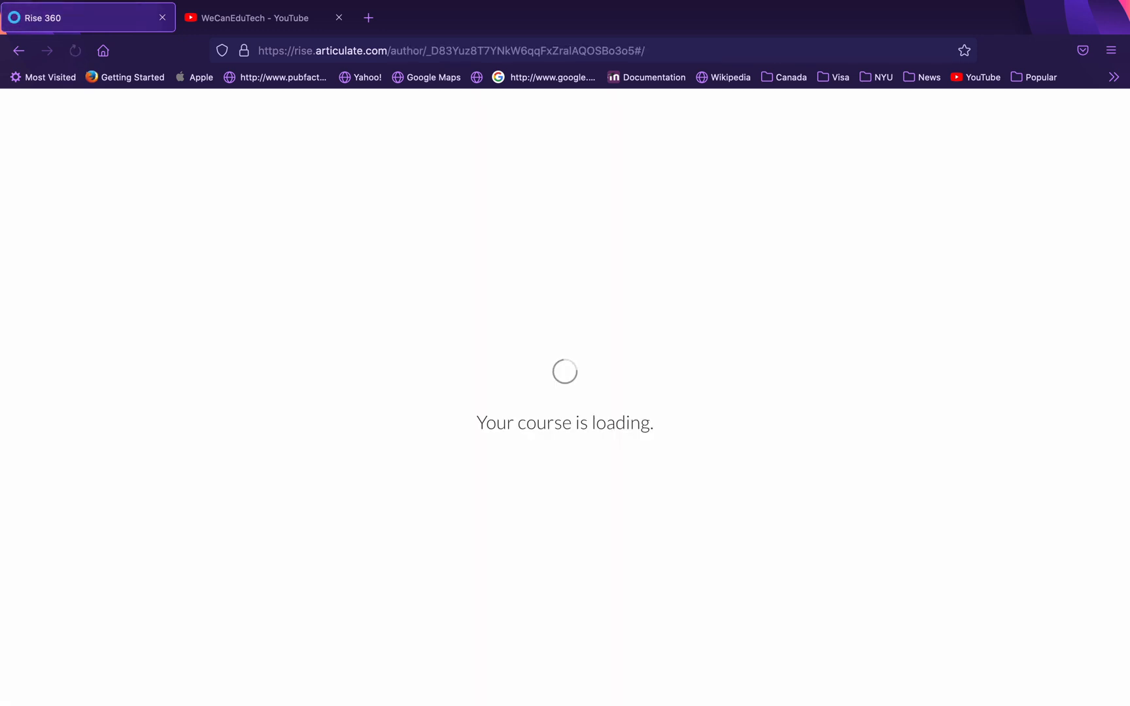
scroll(566, 393, "down", 10)
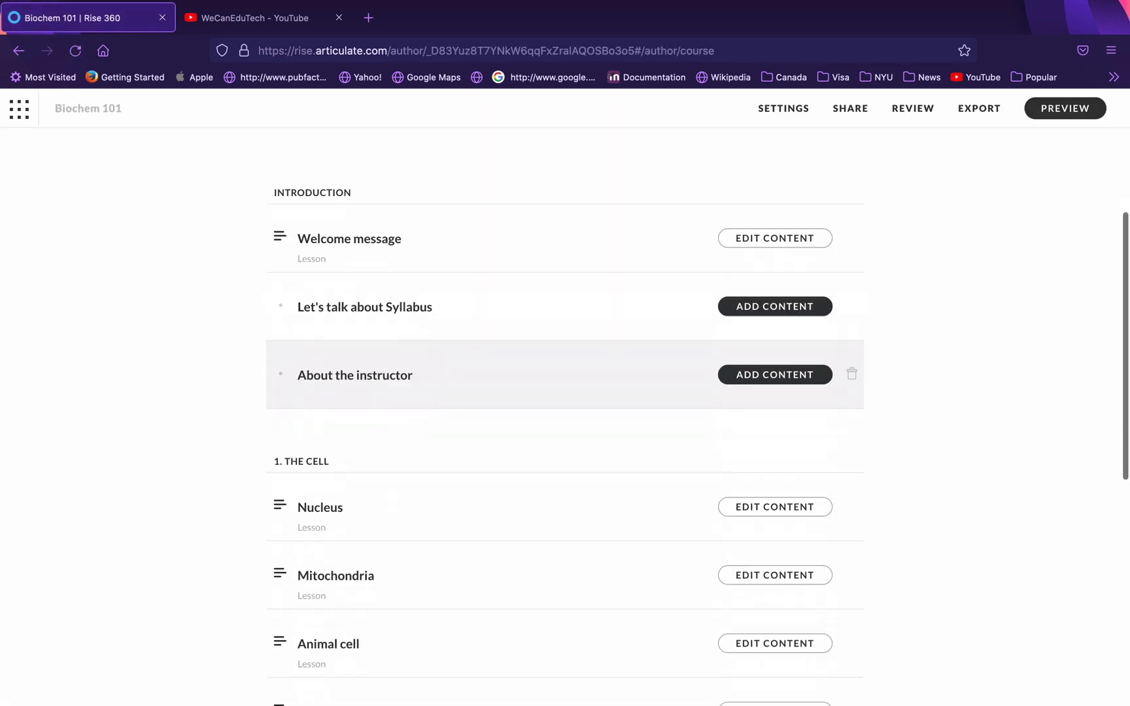
scroll(566, 445, "down", 3)
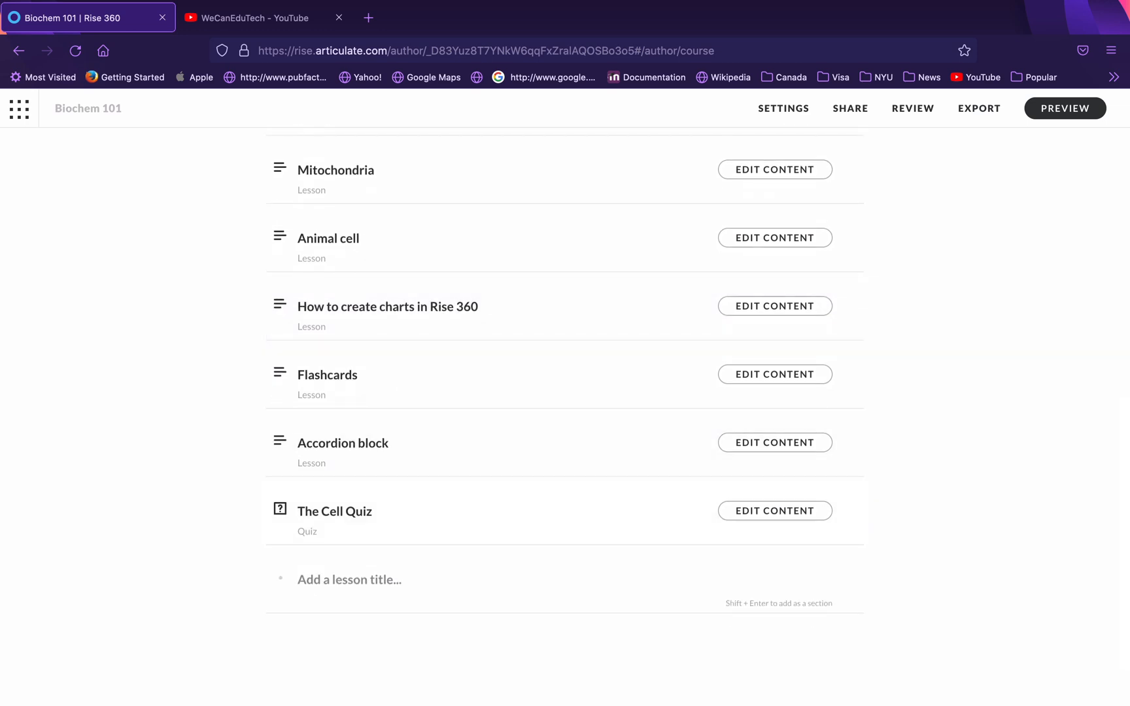
left_click(336, 581)
type("Powerpoint example")
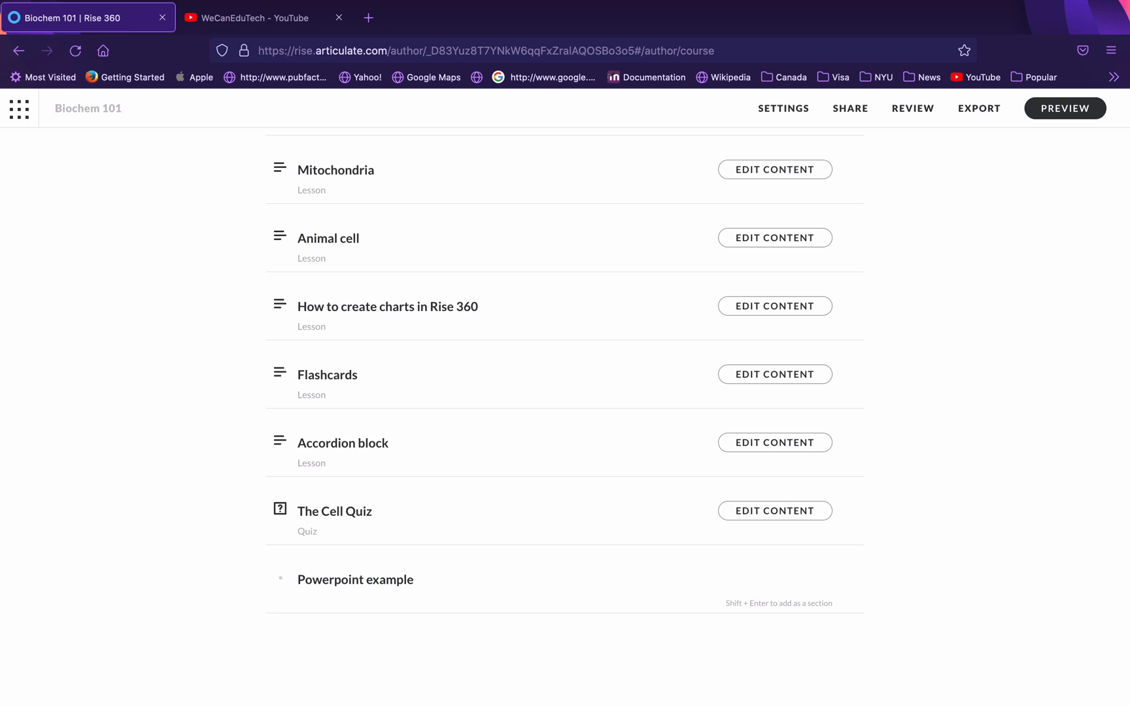
key("Return")
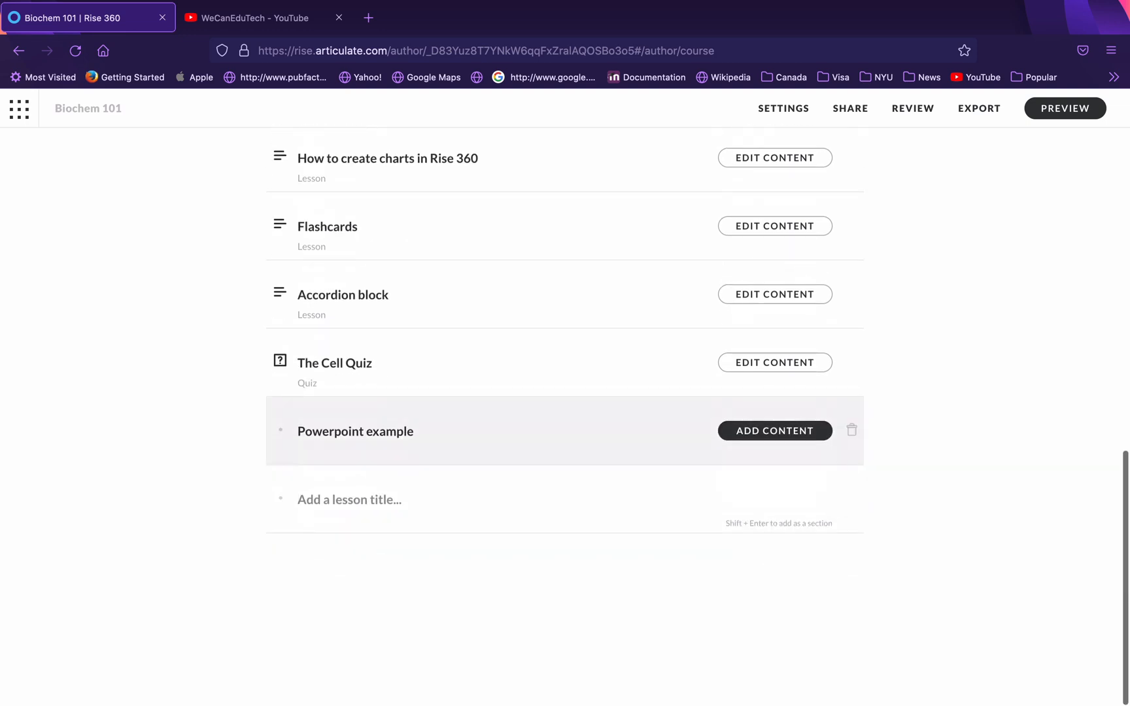
Step: Start content for the Powerpoint example lesson and insert a Carousel gallery block as its first block
left_click(758, 430)
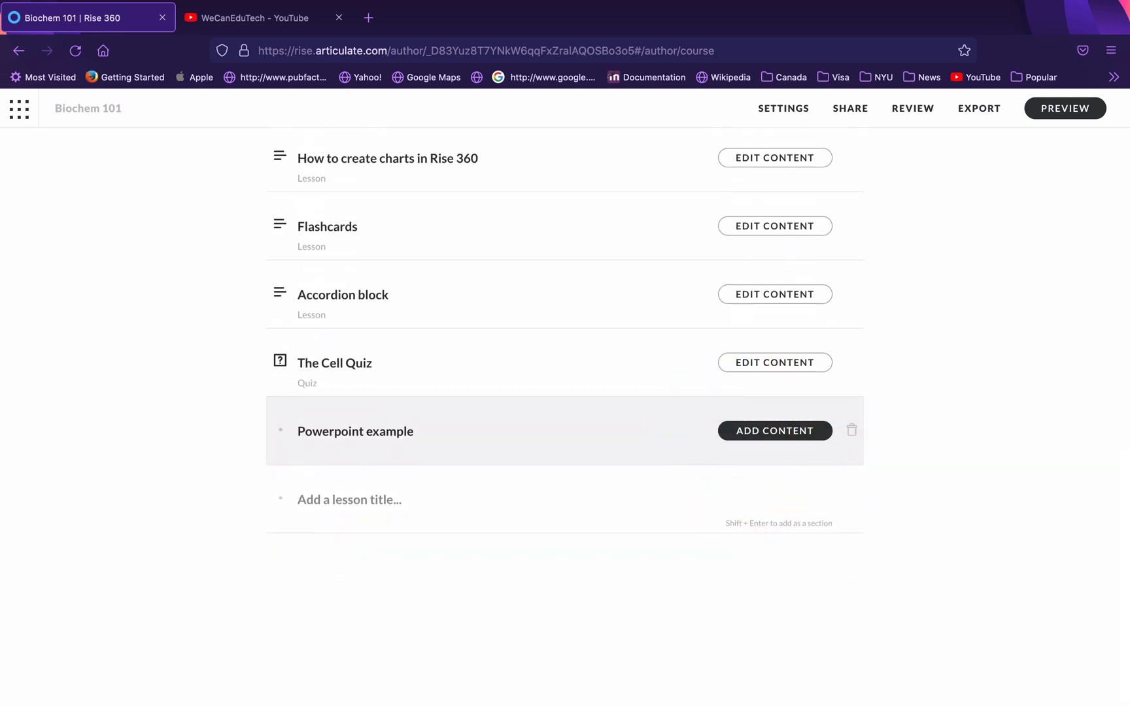
left_click(758, 430)
left_click(595, 493)
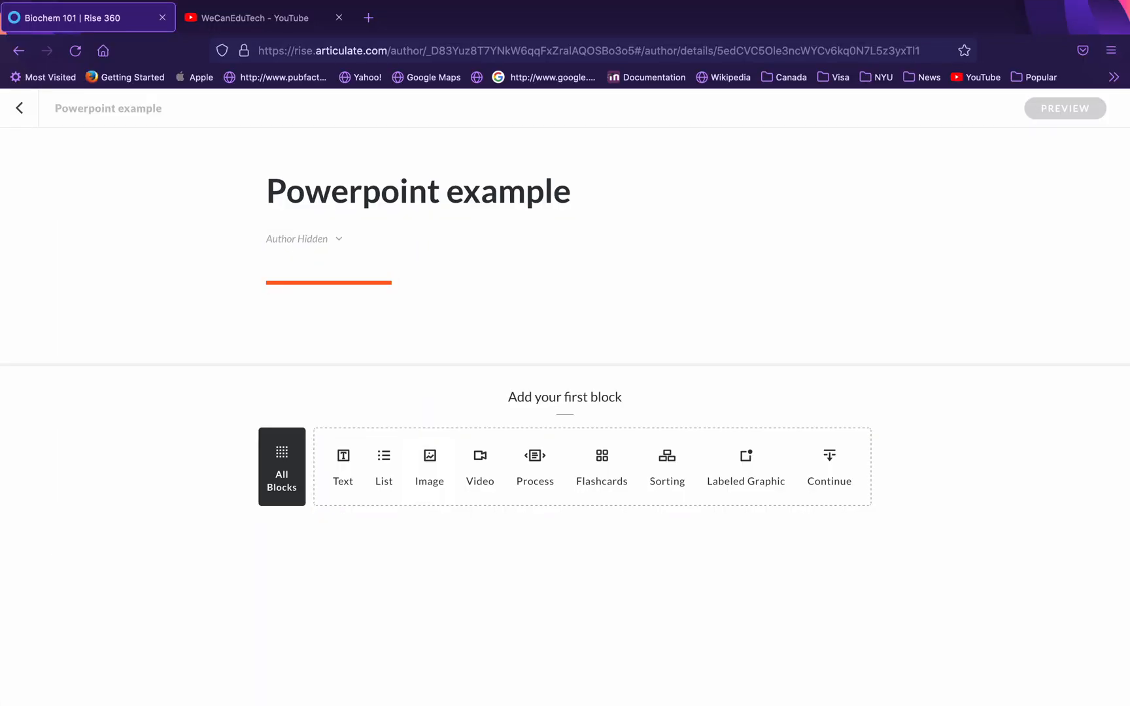
left_click(282, 465)
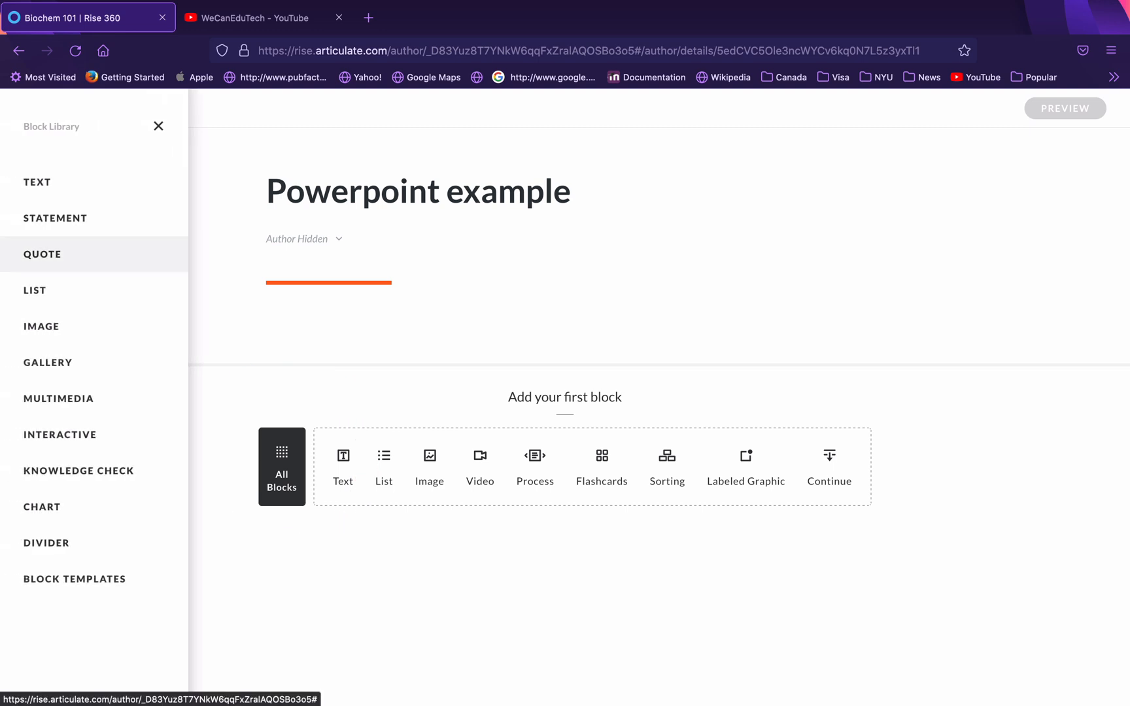
left_click(61, 356)
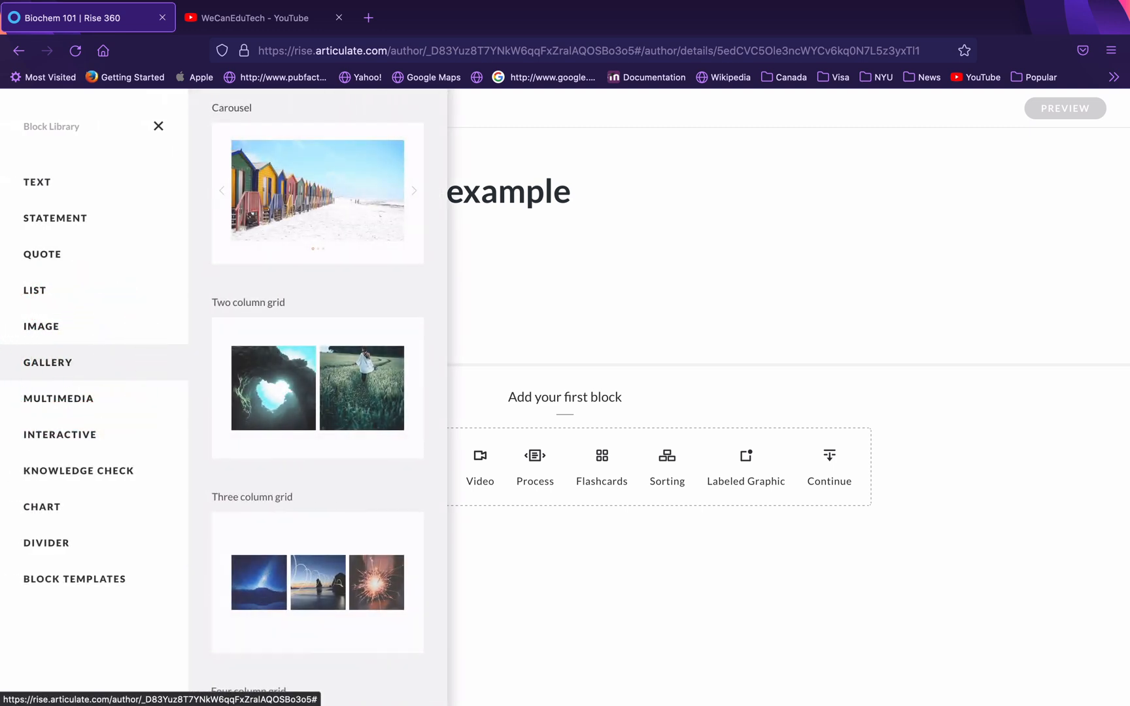
left_click(282, 182)
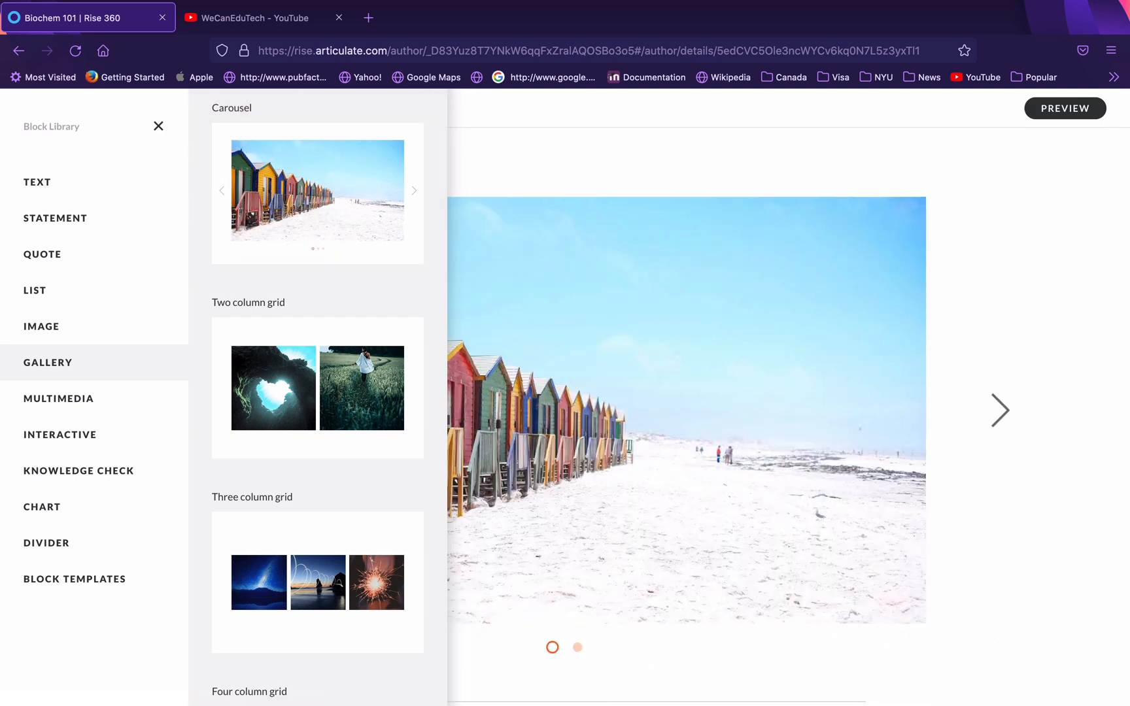
left_click(499, 149)
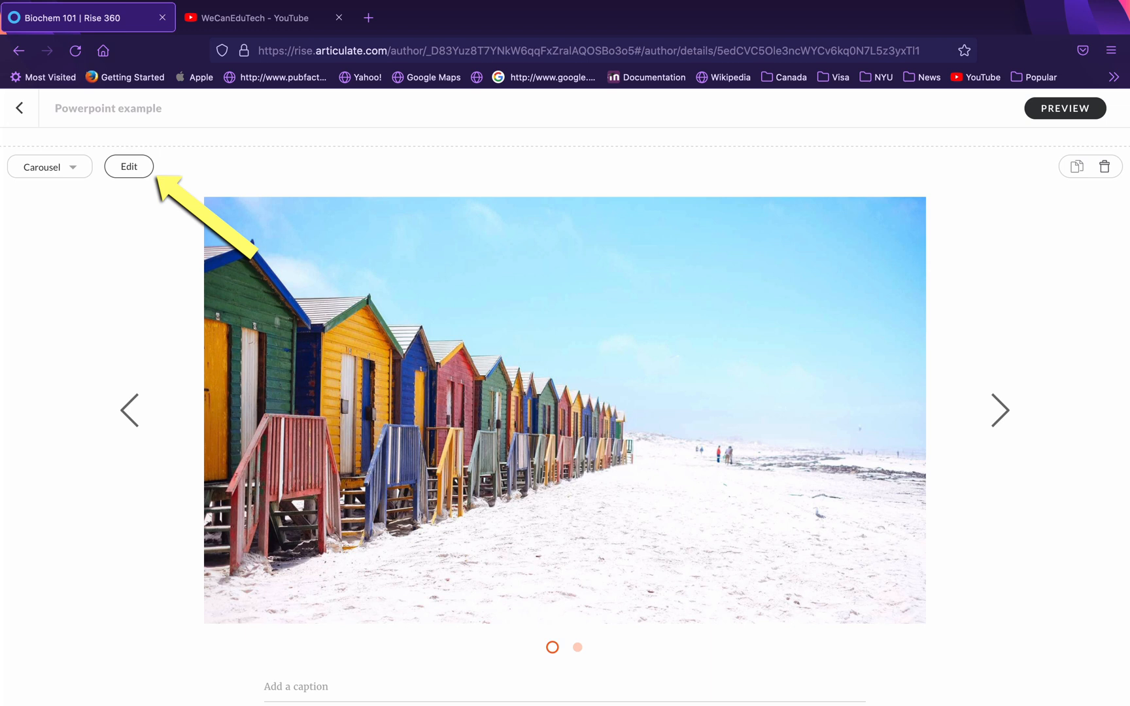
Step: Upload Slide1.png through Slide9.png from the Applying UDL Best Practices to Large Courses folder into the carousel
left_click(128, 167)
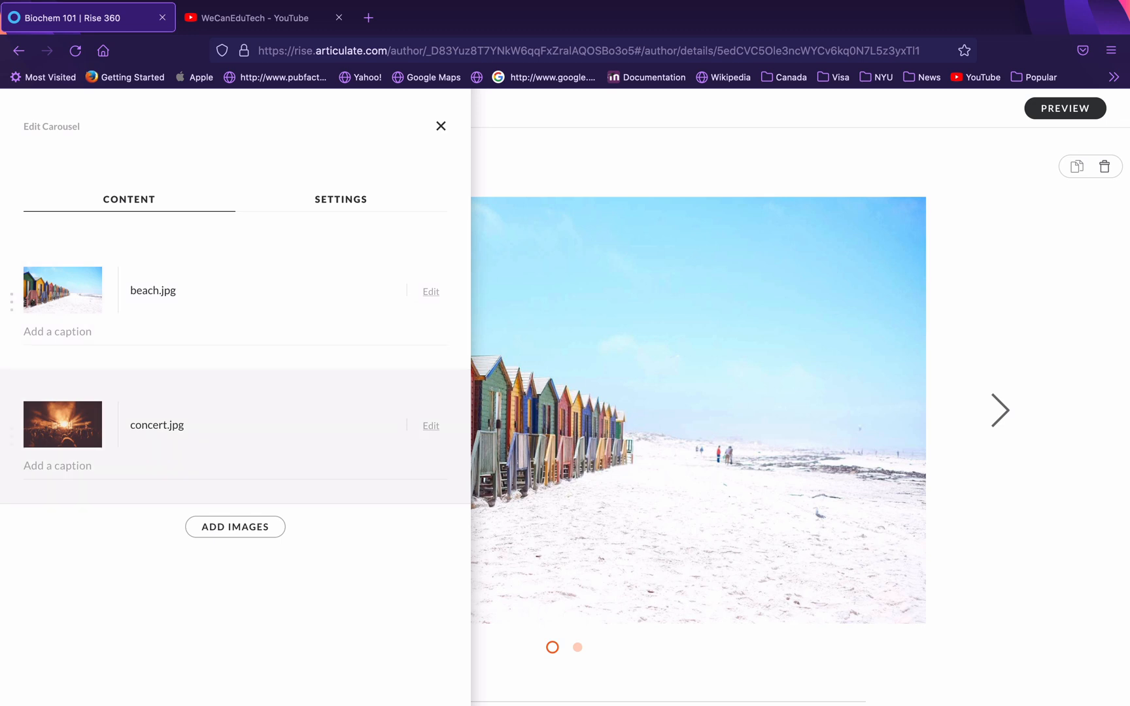
left_click(208, 526)
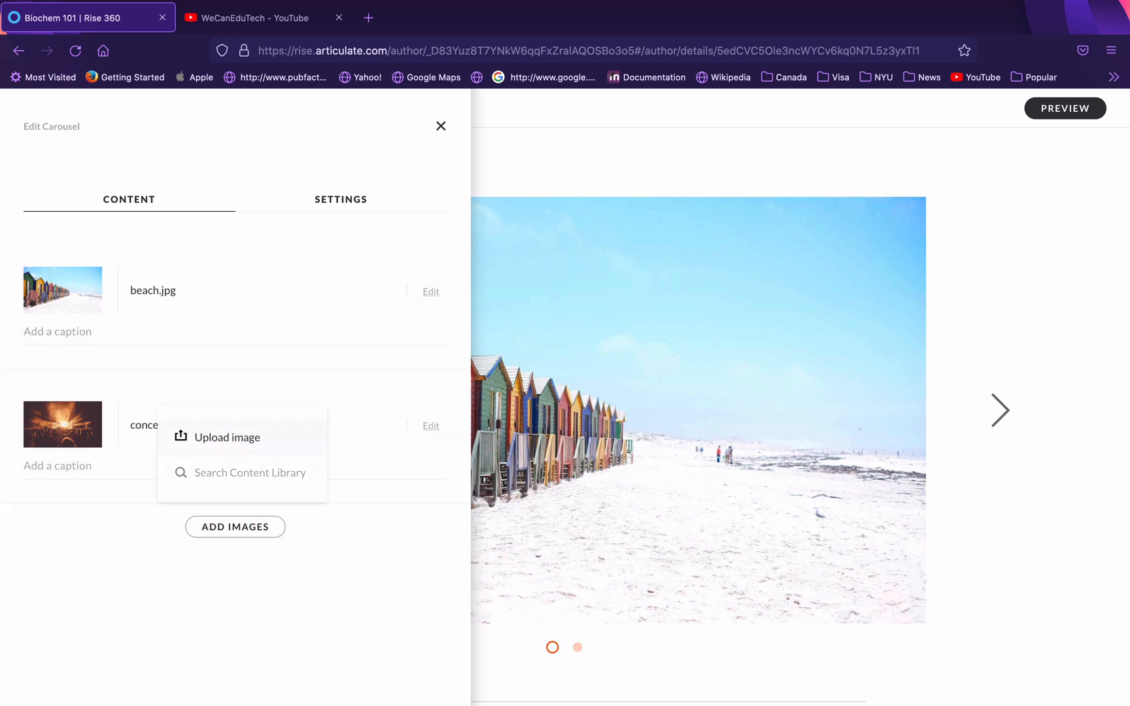
left_click(218, 439)
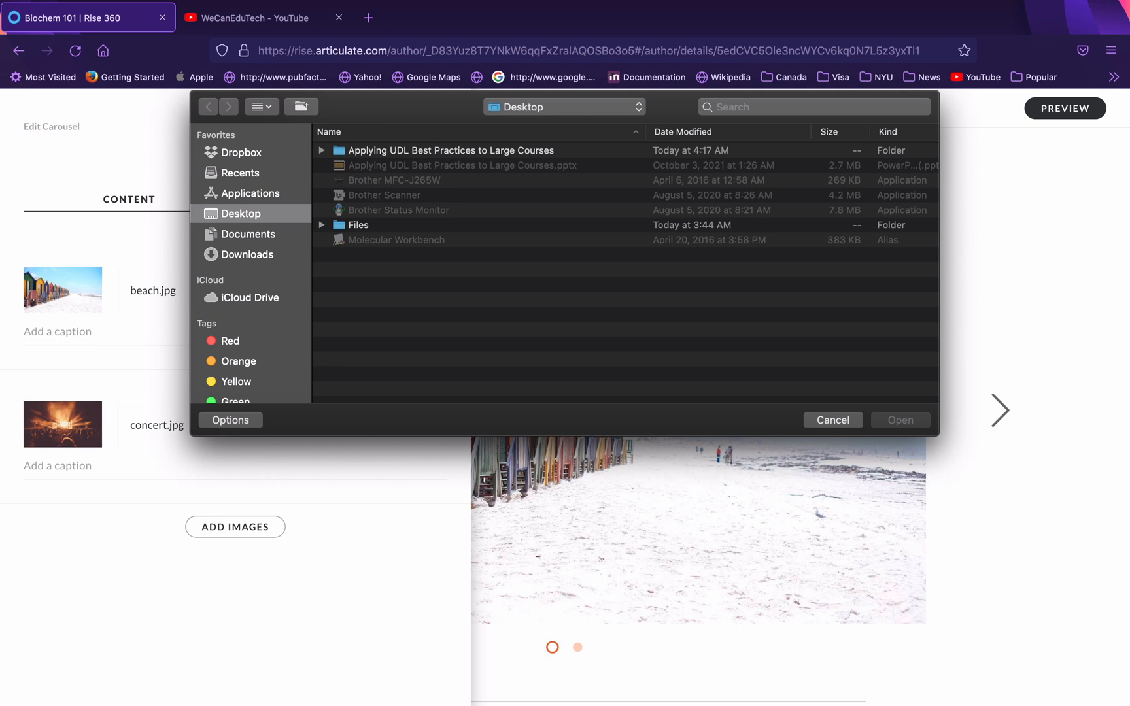
double_click(347, 150)
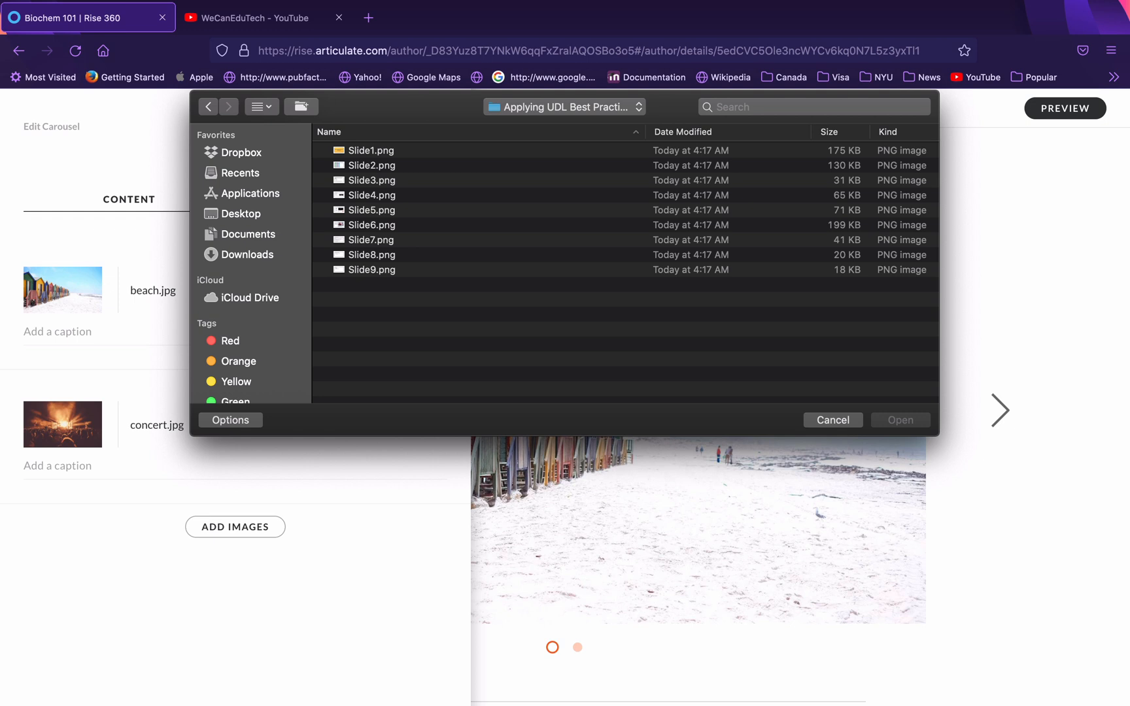
left_click_drag(408, 150, 393, 272)
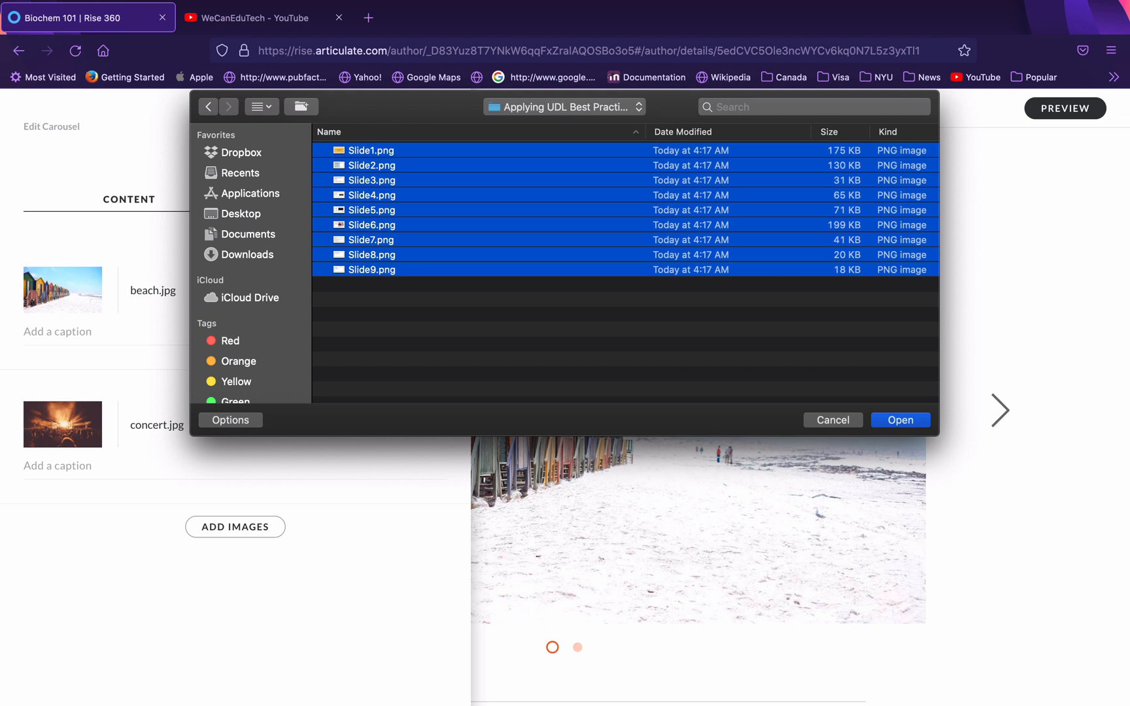
left_click(904, 424)
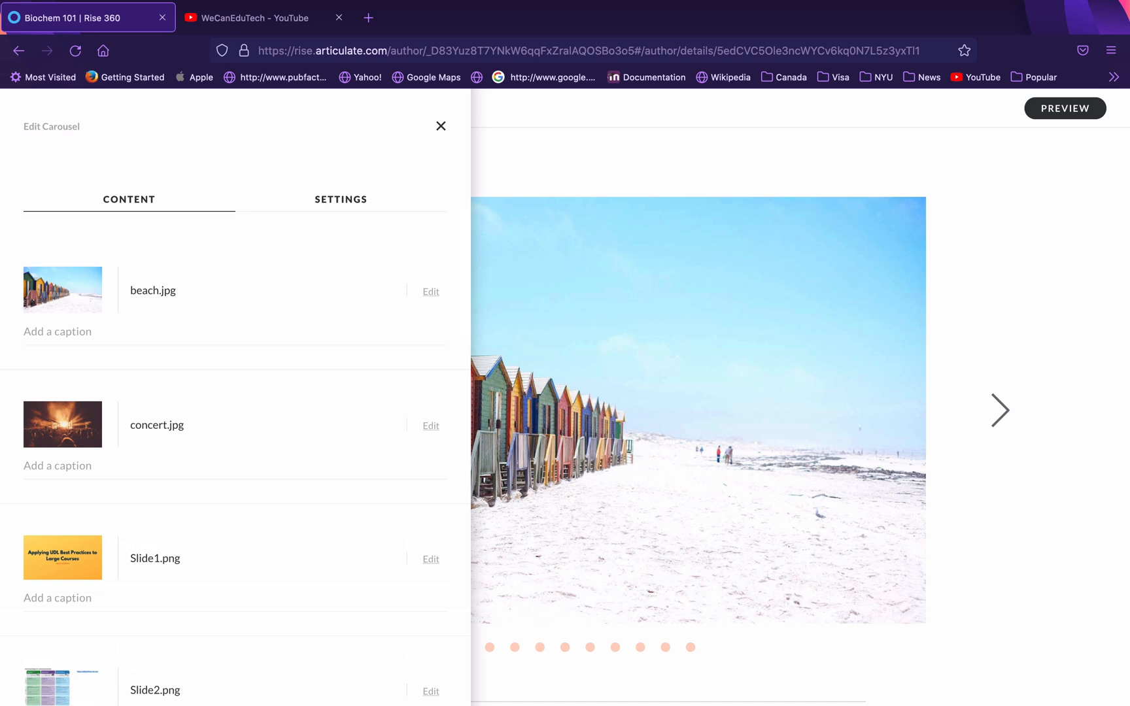
Step: Review the uploaded slides in the carousel's image list and page forward through the carousel in the lesson
scroll(235, 458, "down", 10)
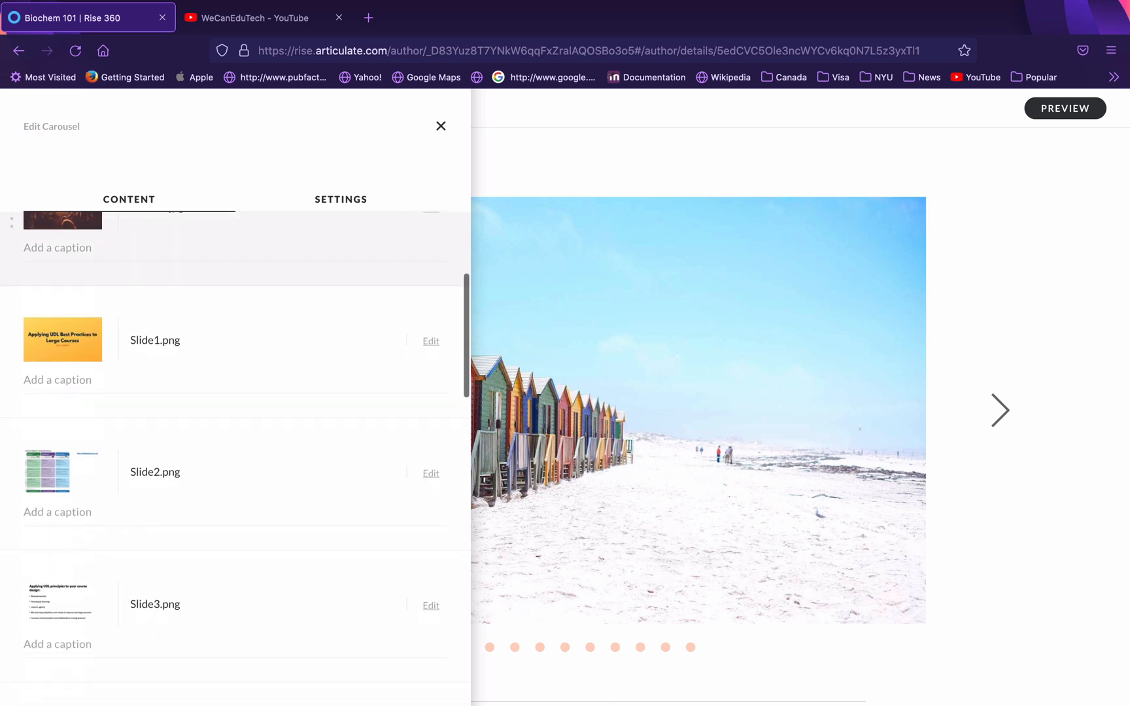
scroll(235, 458, "down", 7)
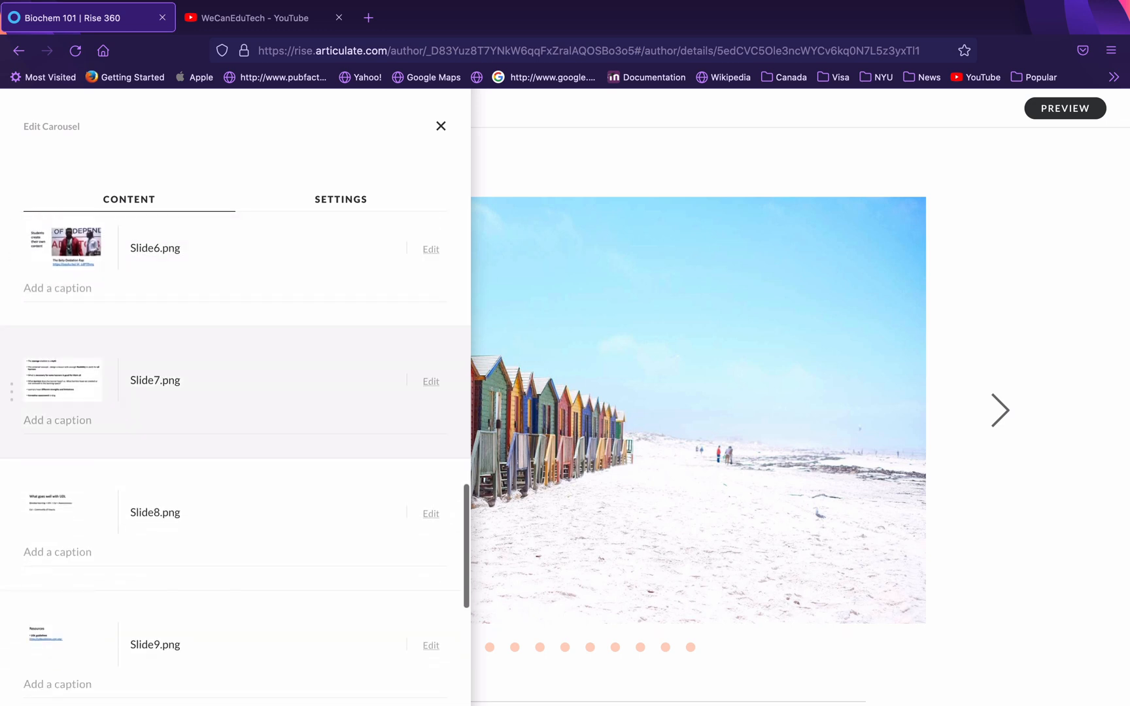
scroll(235, 457, "up", 15)
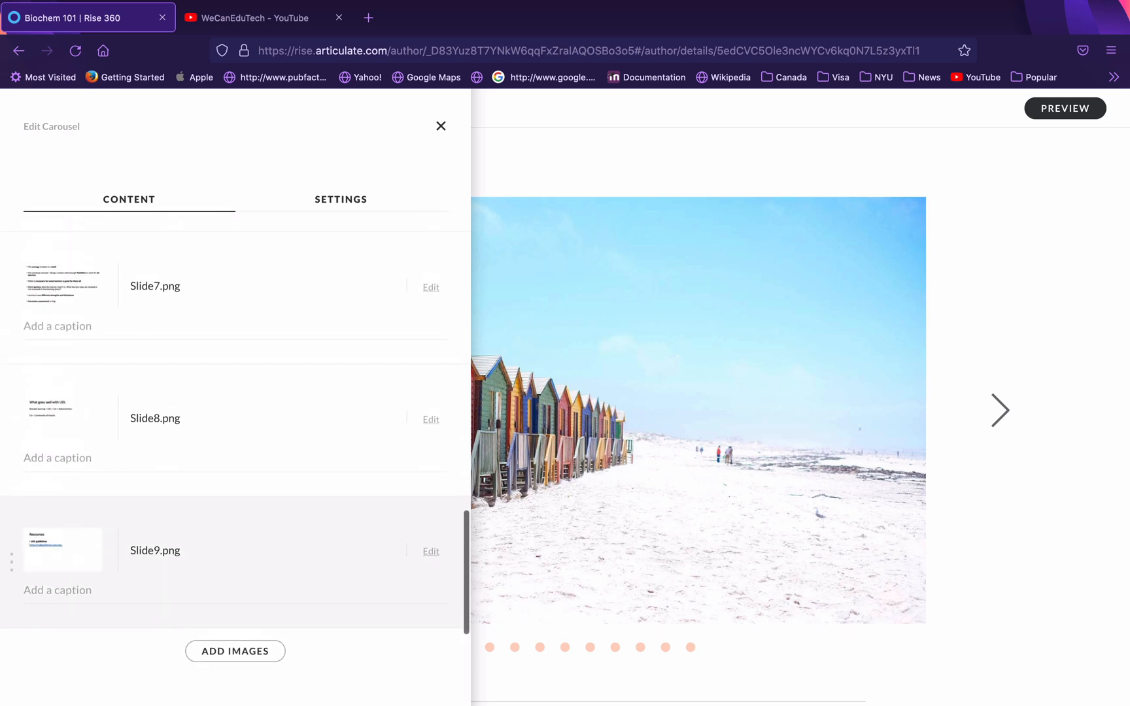
left_click(955, 317)
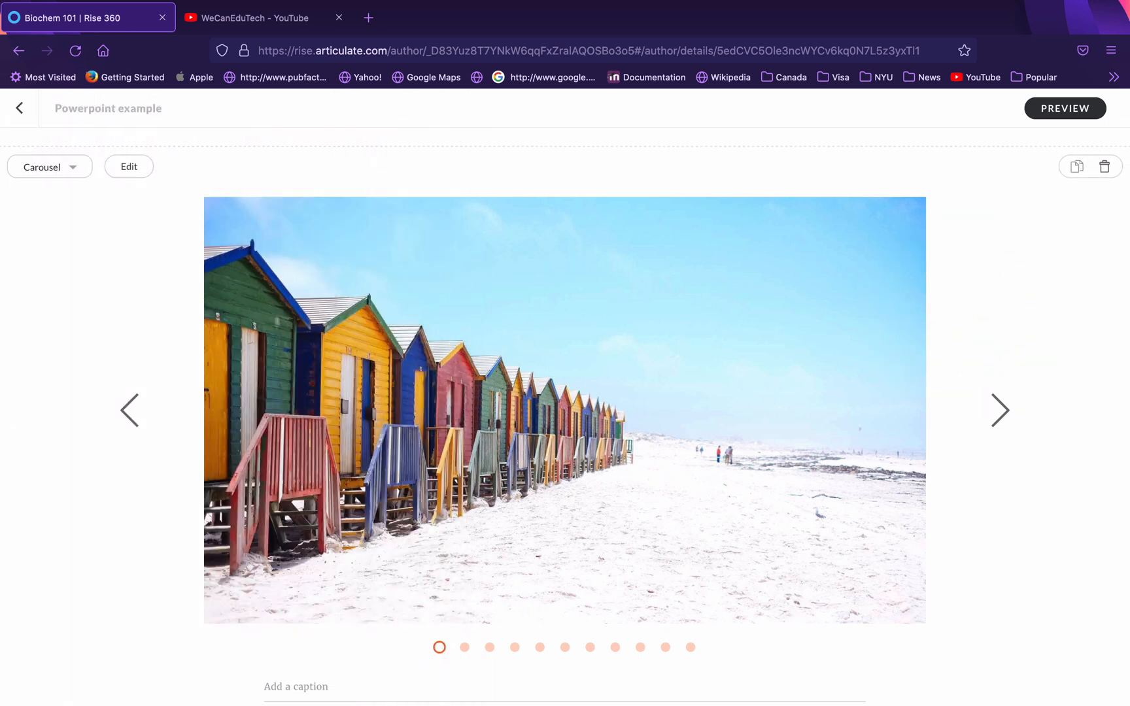
left_click(999, 410)
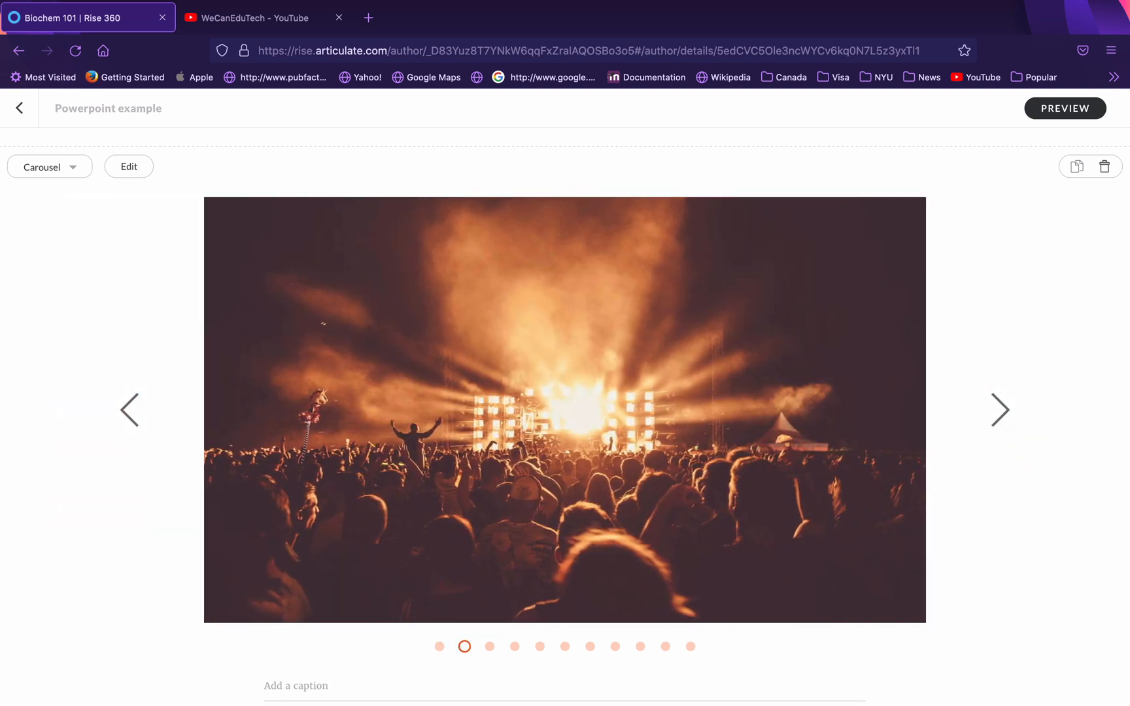
left_click(997, 409)
left_click(997, 408)
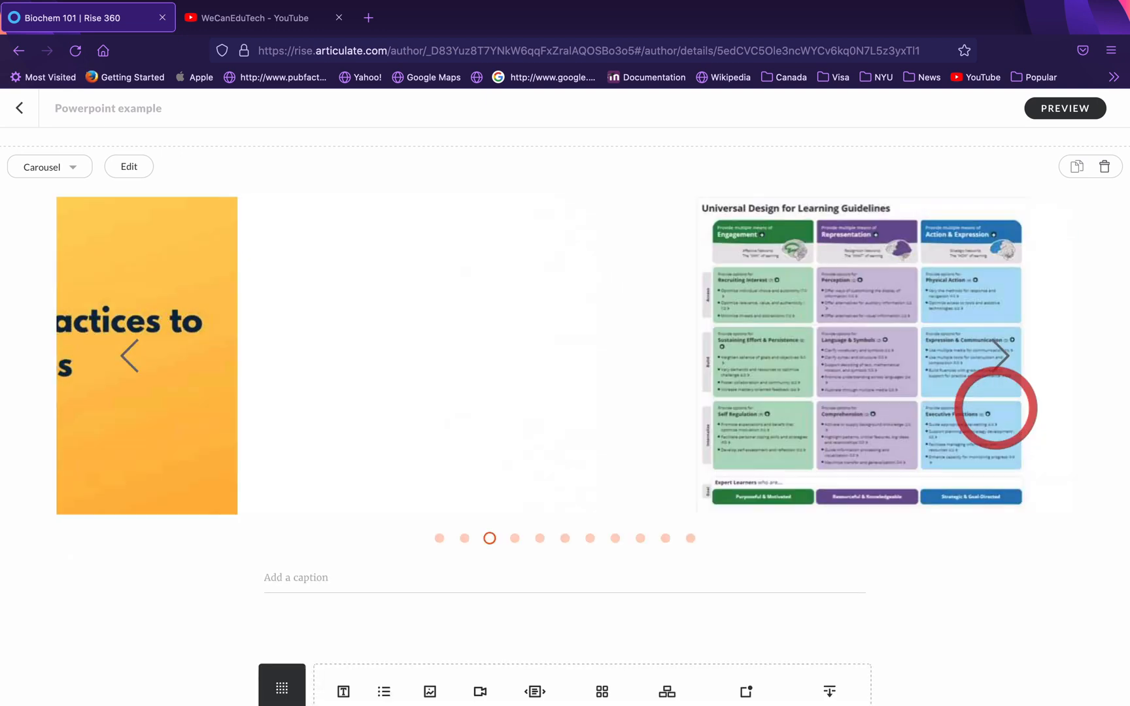
Step: Page forward through the uploaded slides in the lesson's carousel to the Beta Oxidation Rap slide
left_click(996, 408)
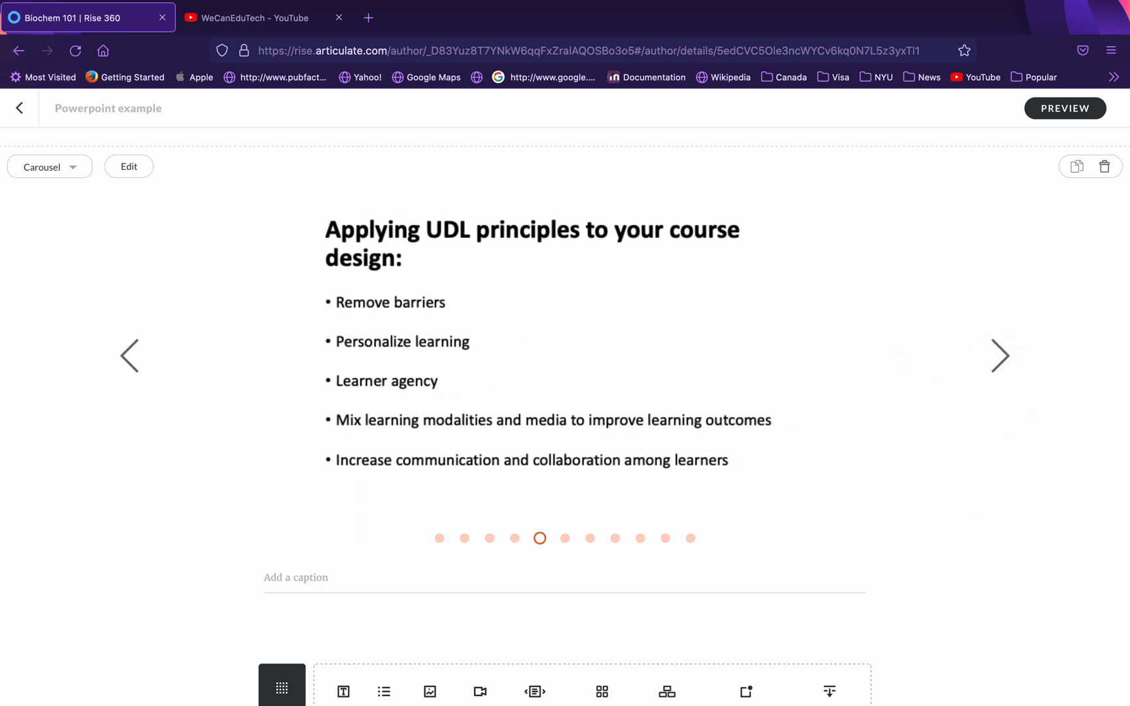
left_click(996, 409)
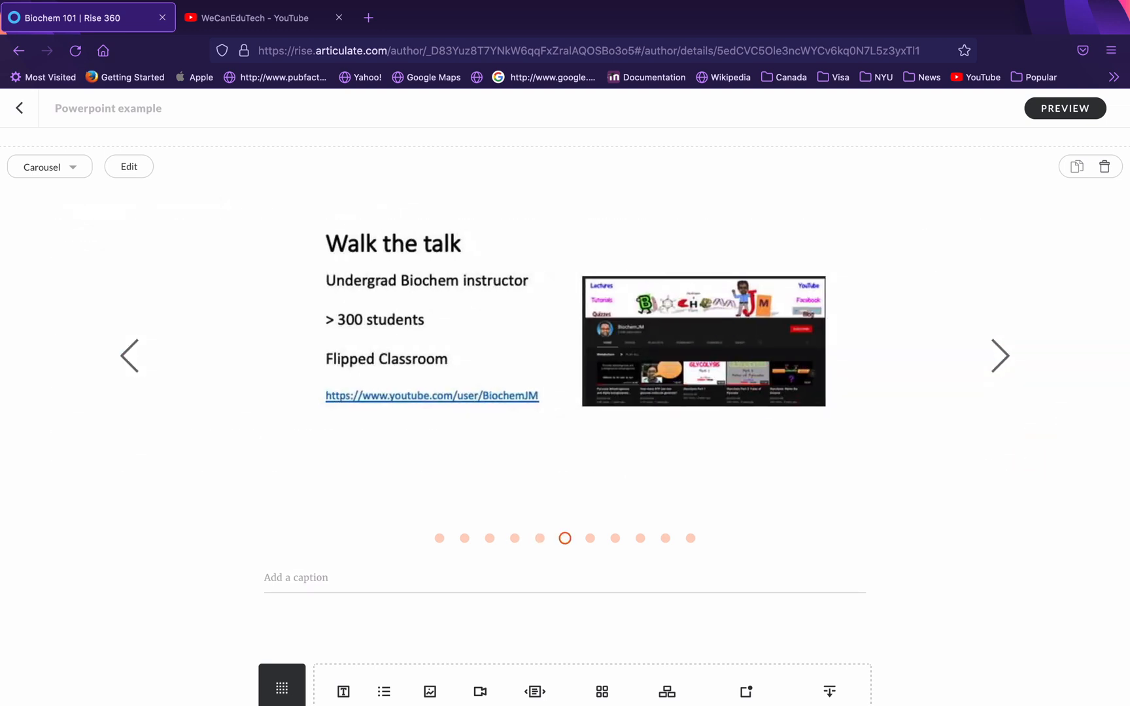
left_click(302, 577)
left_click(1000, 365)
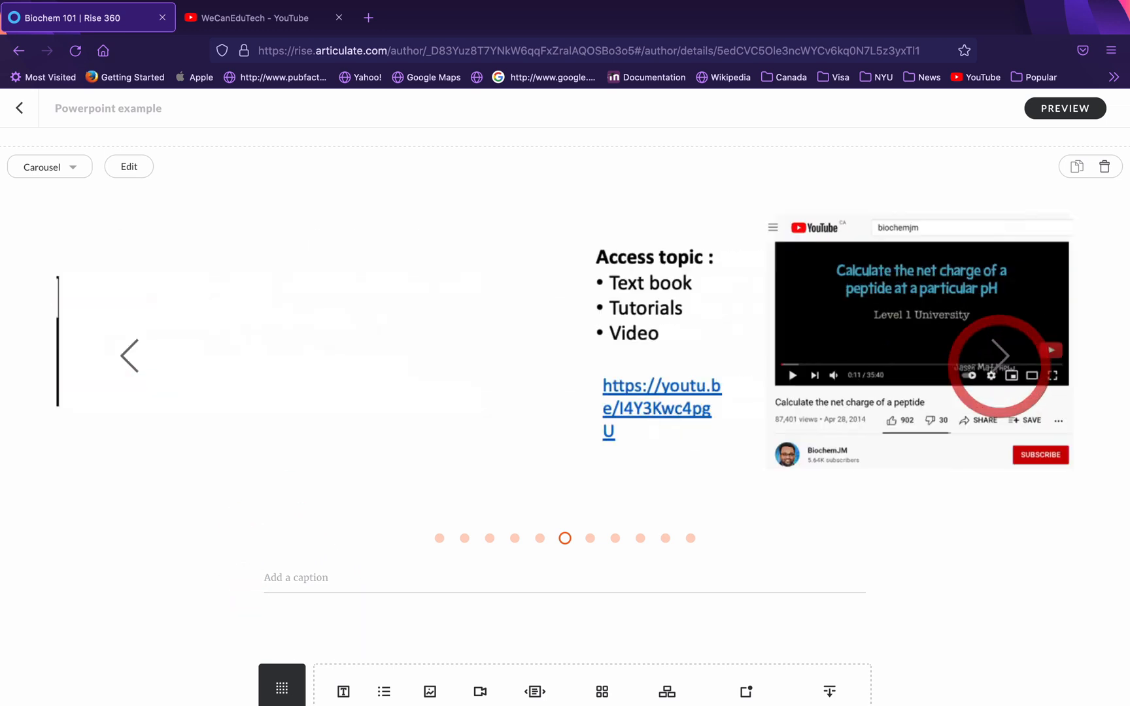
left_click(1000, 365)
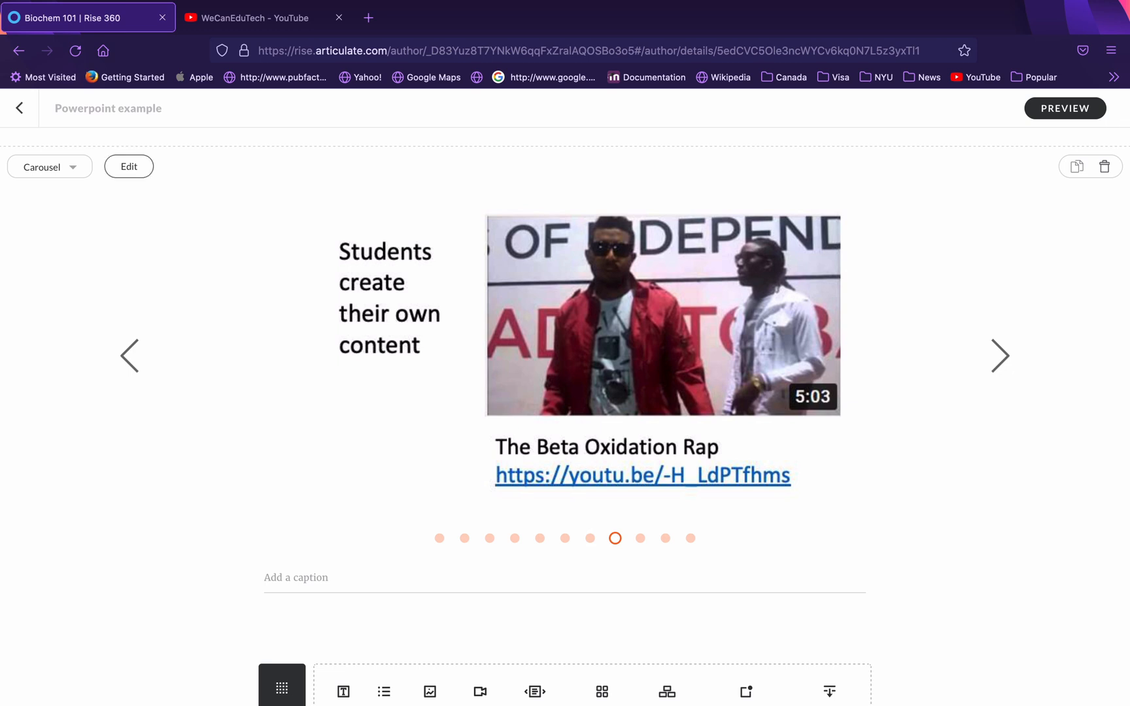
Step: Remove the placeholder images beach.jpg and concert.jpg from the carousel and show its first slide
left_click(129, 166)
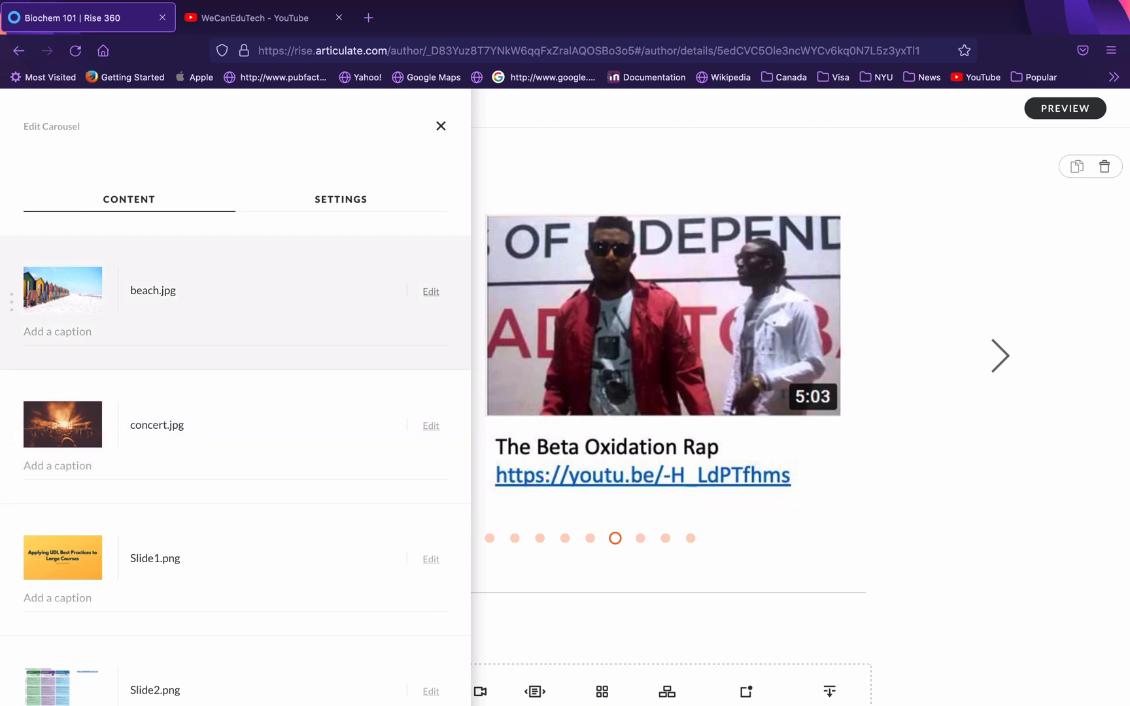
left_click(431, 291)
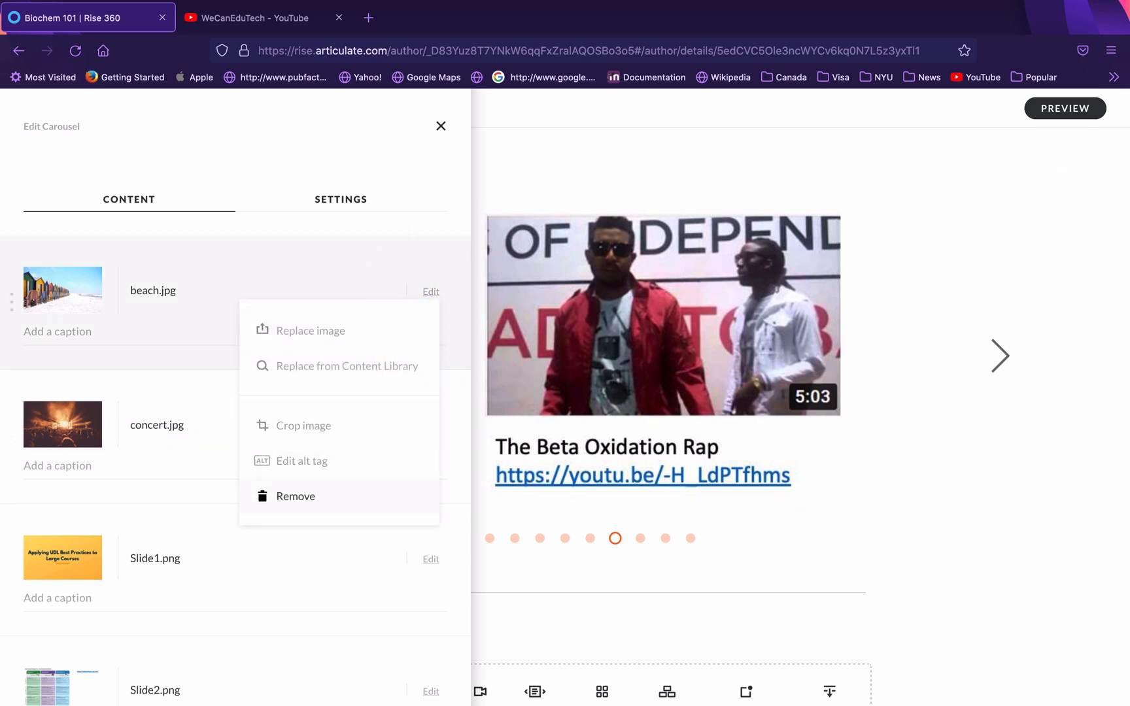
left_click(299, 496)
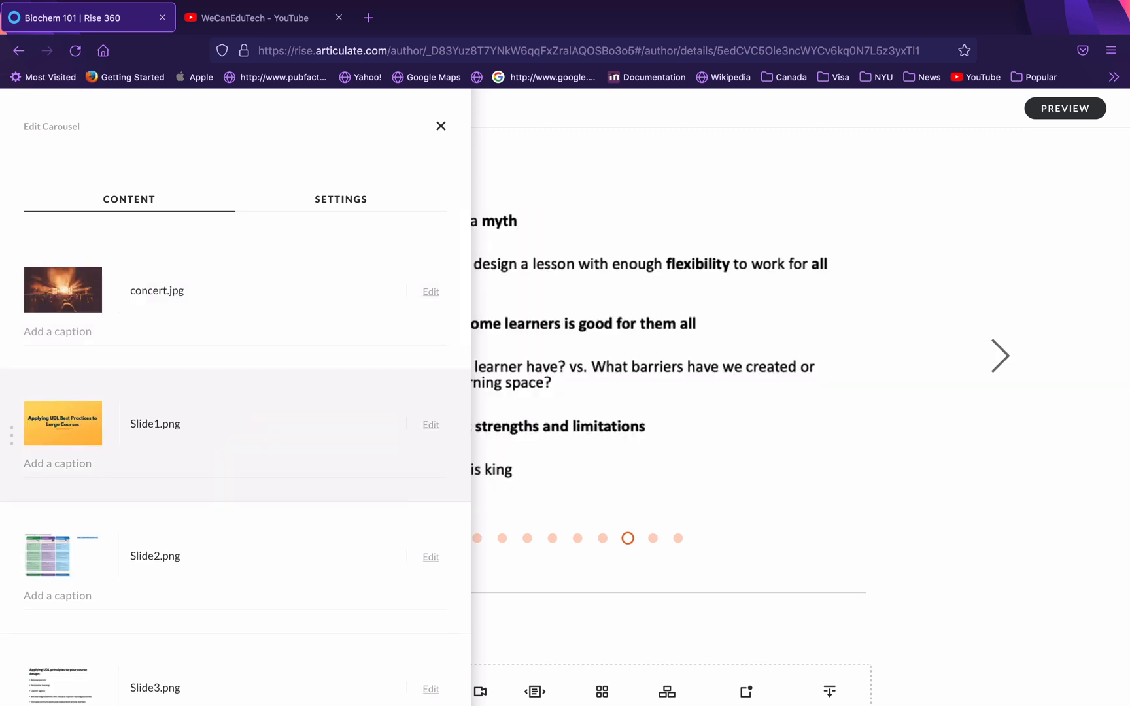
left_click(431, 291)
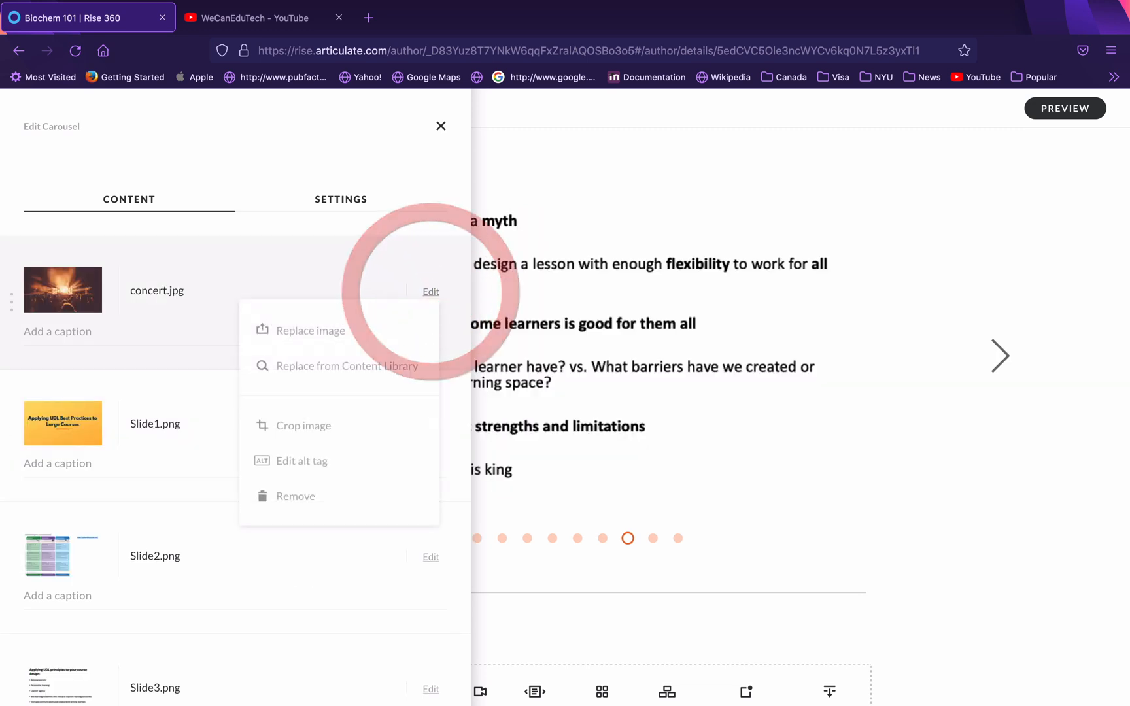
left_click(296, 495)
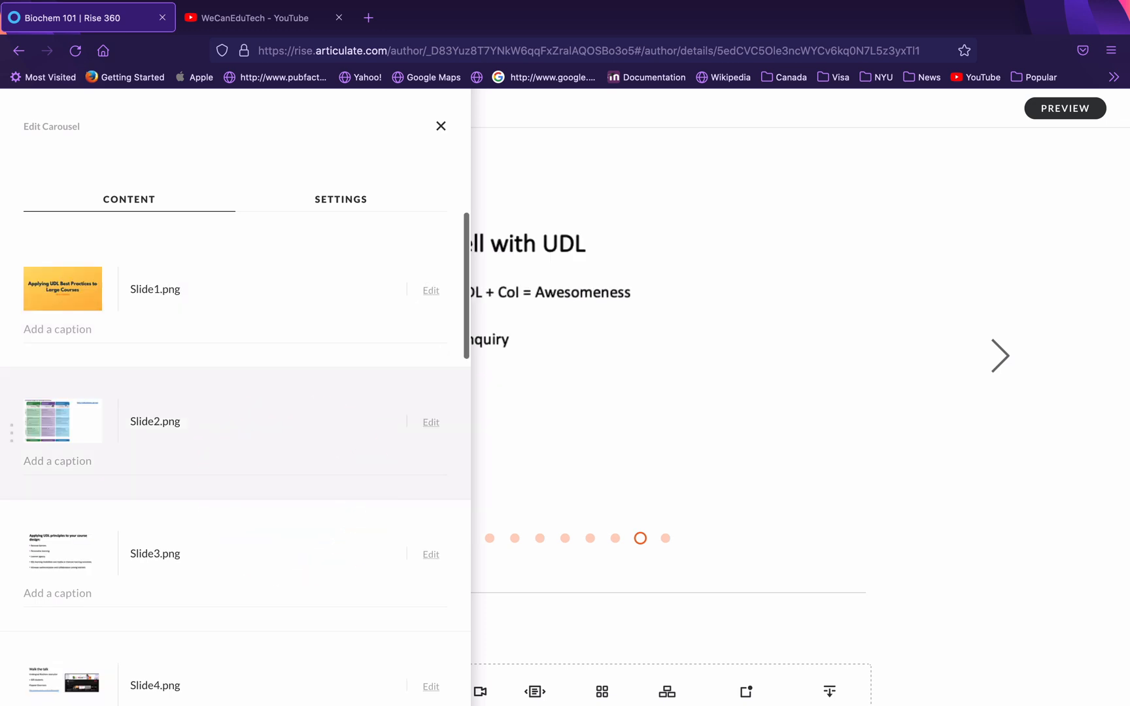
left_click(642, 422)
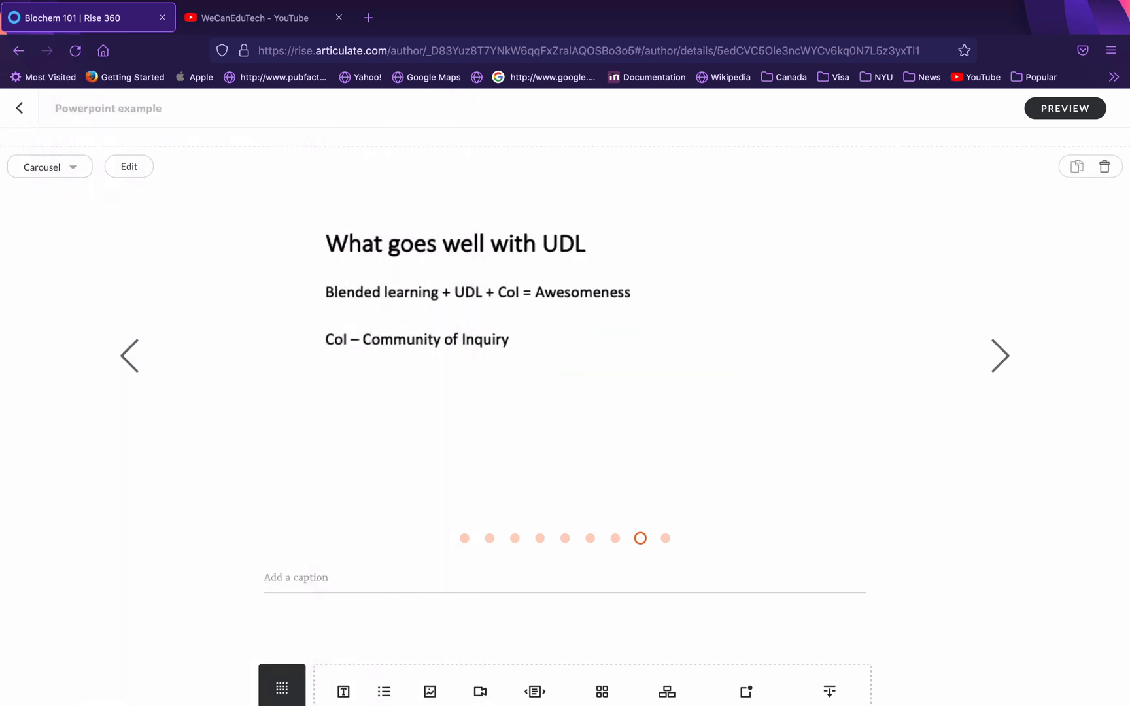
left_click(465, 538)
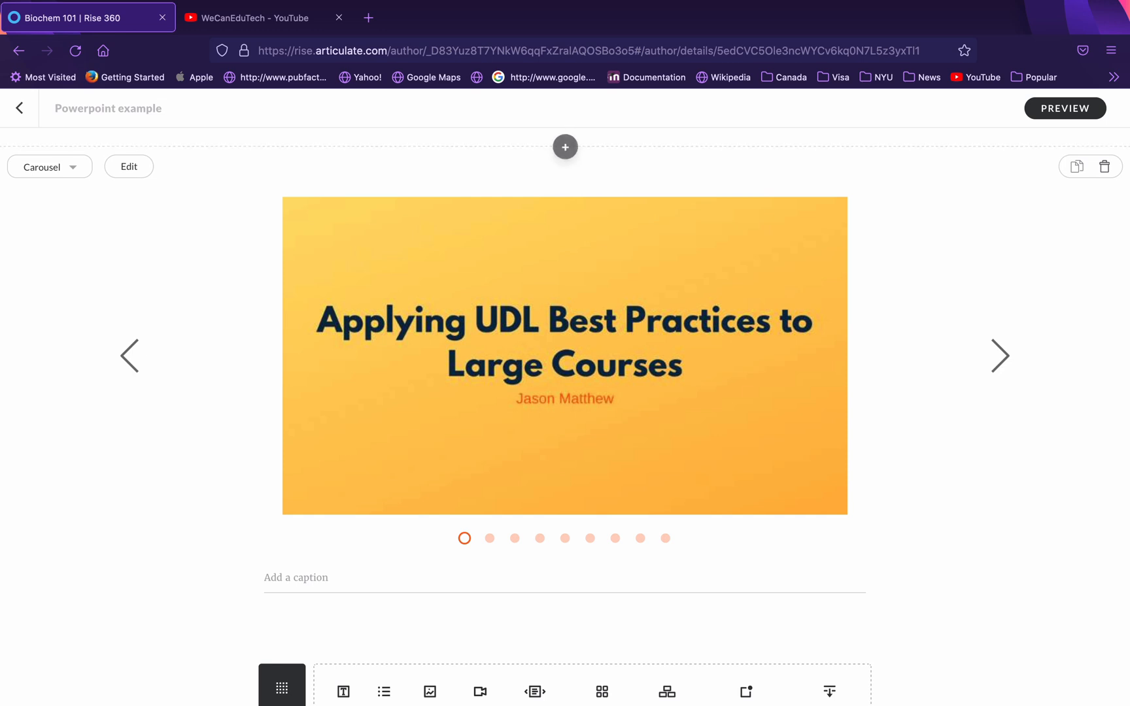
Step: Move Slide2.png ahead of Slide1.png in the carousel's image list and check the slide order in the lesson
left_click(129, 166)
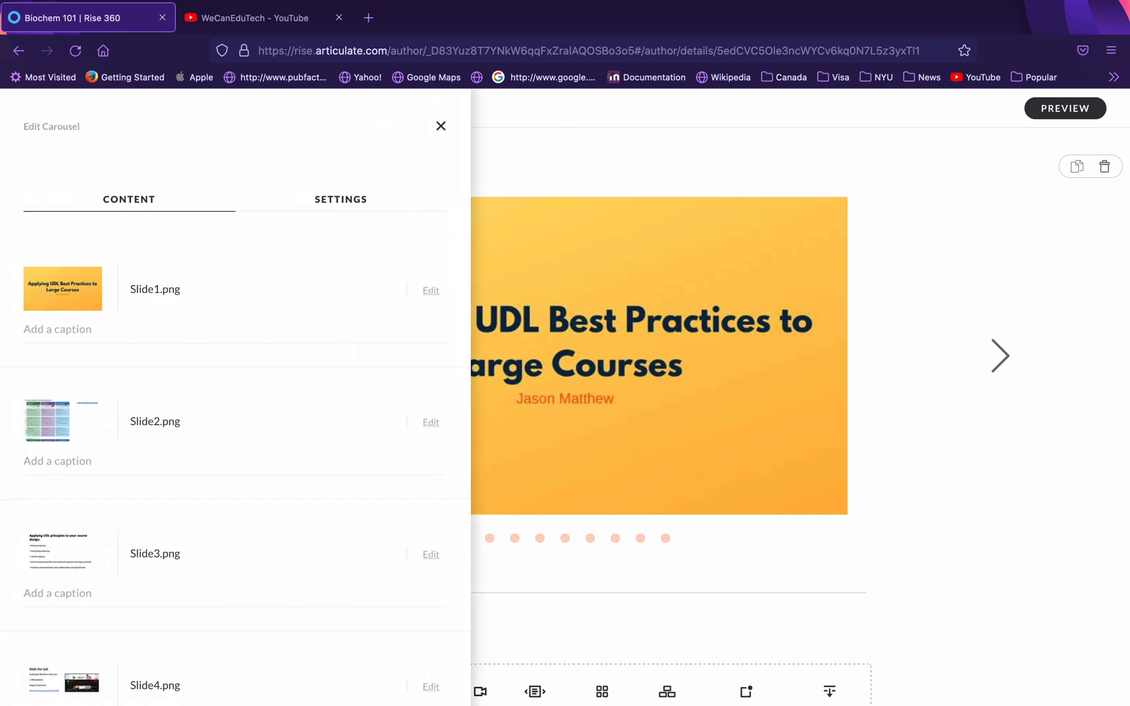
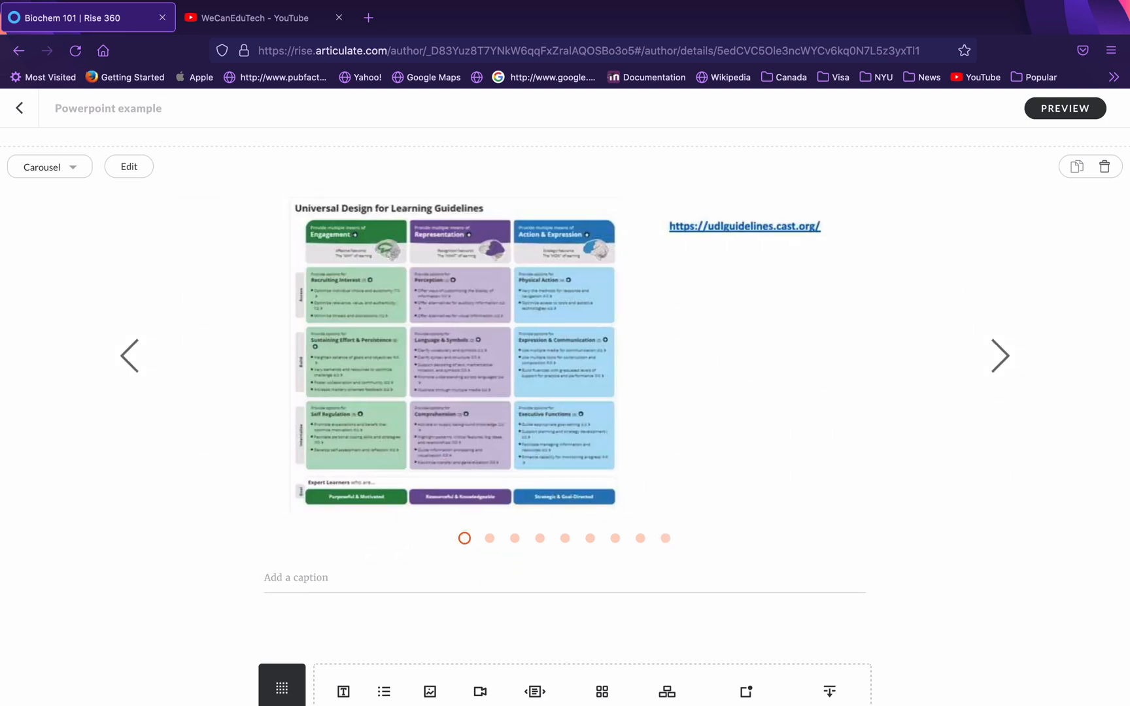
left_click(999, 356)
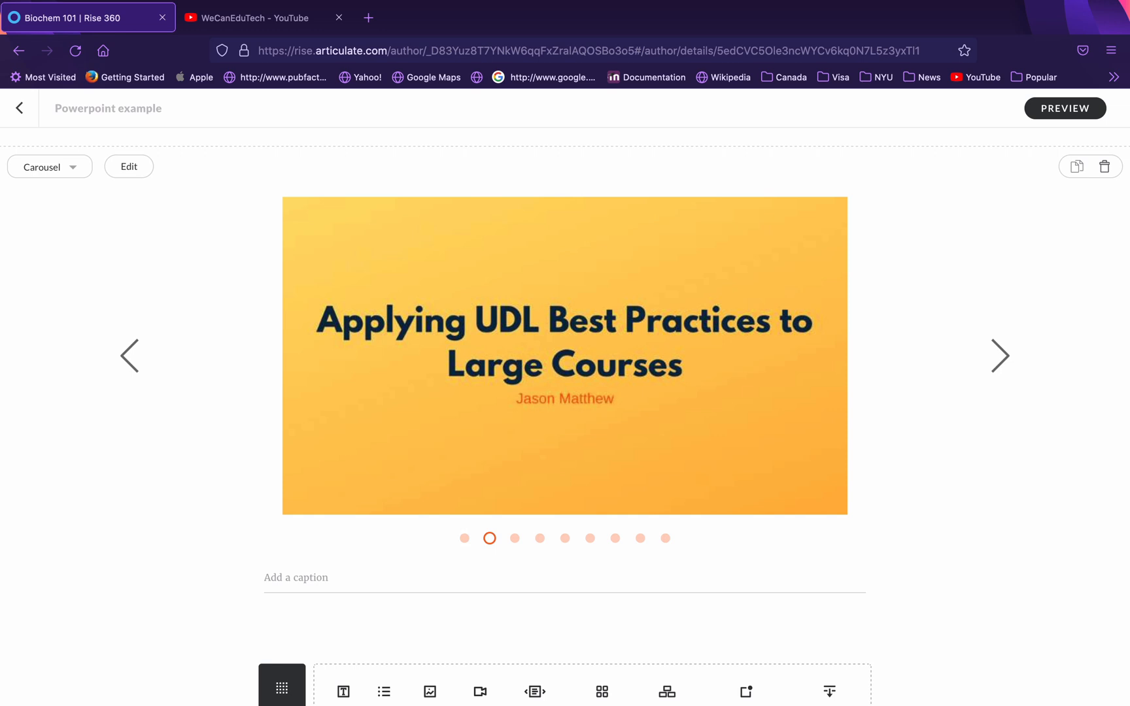
Step: Reorder the carousel images so Slide2.png follows Slide1.png, and return the carousel to its first slide
left_click(140, 166)
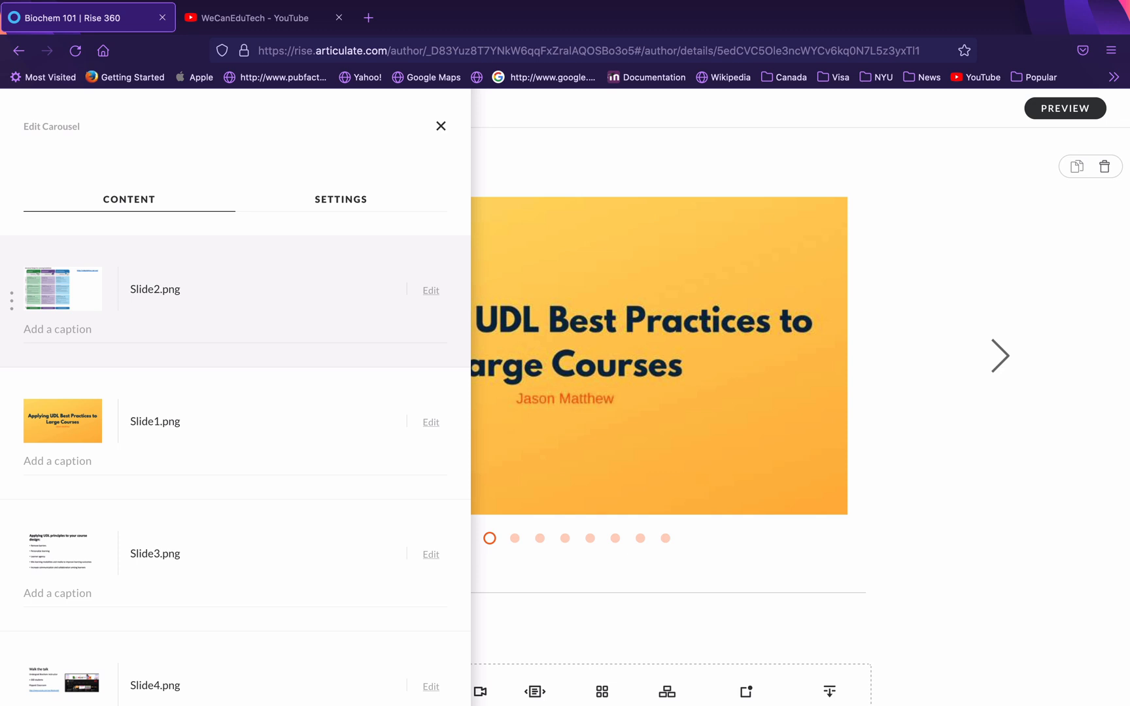
left_click(11, 305)
left_click_drag(11, 306, 5, 434)
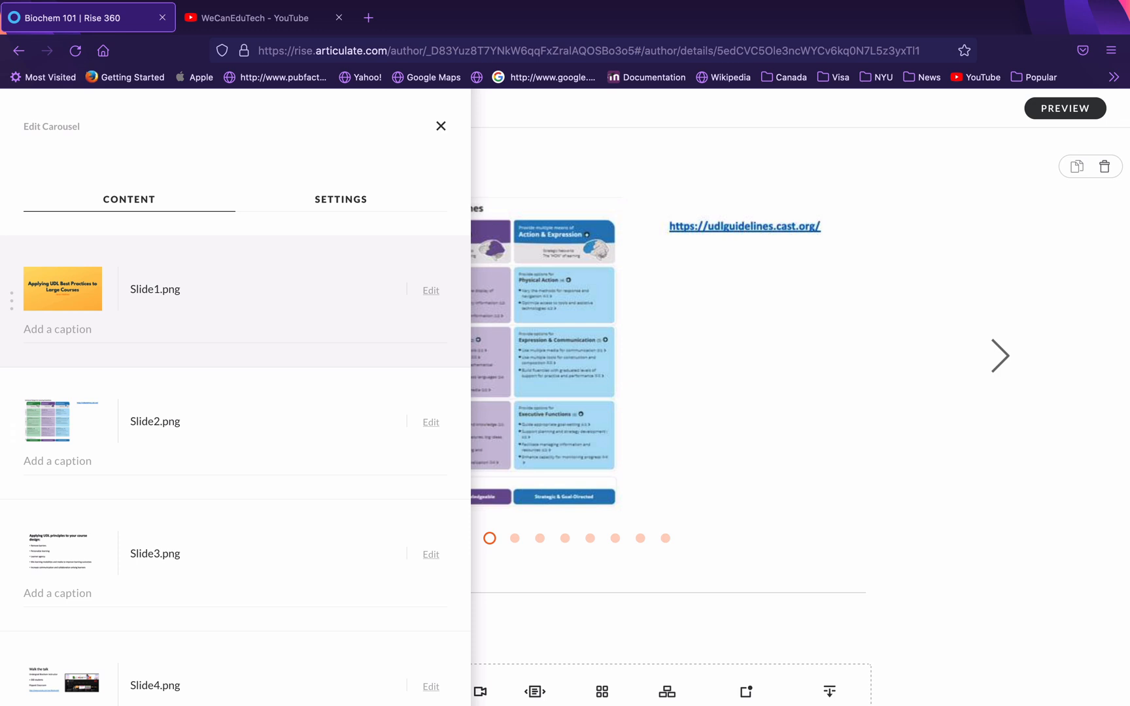
left_click(534, 549)
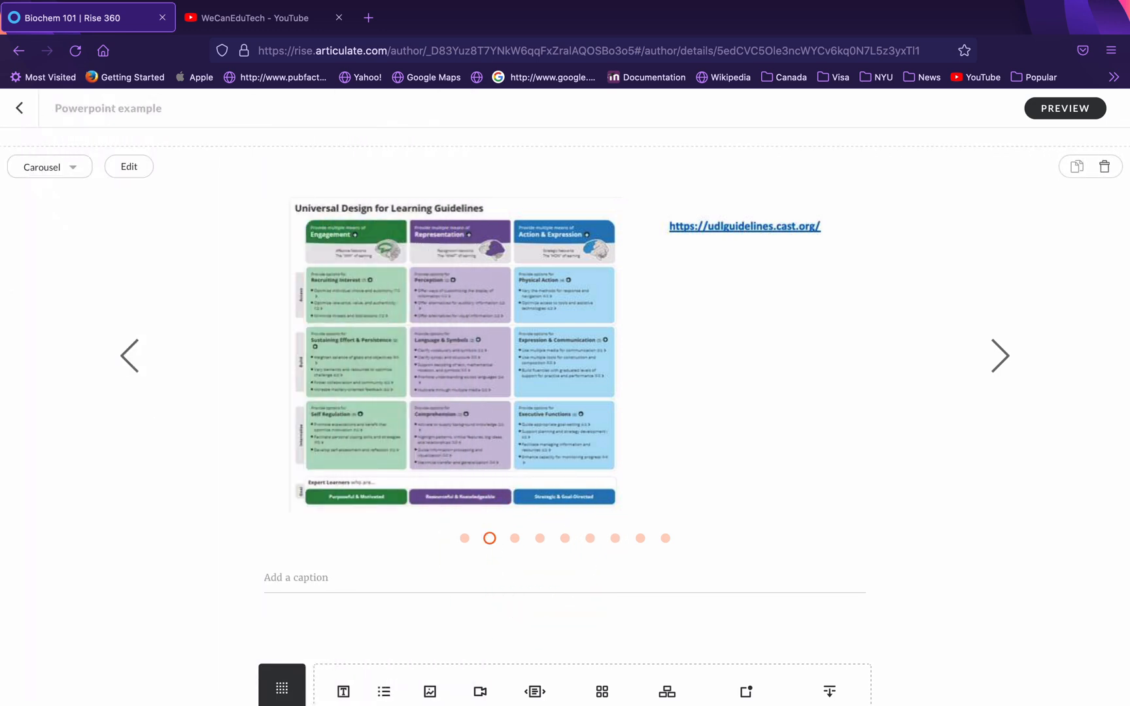
left_click(129, 355)
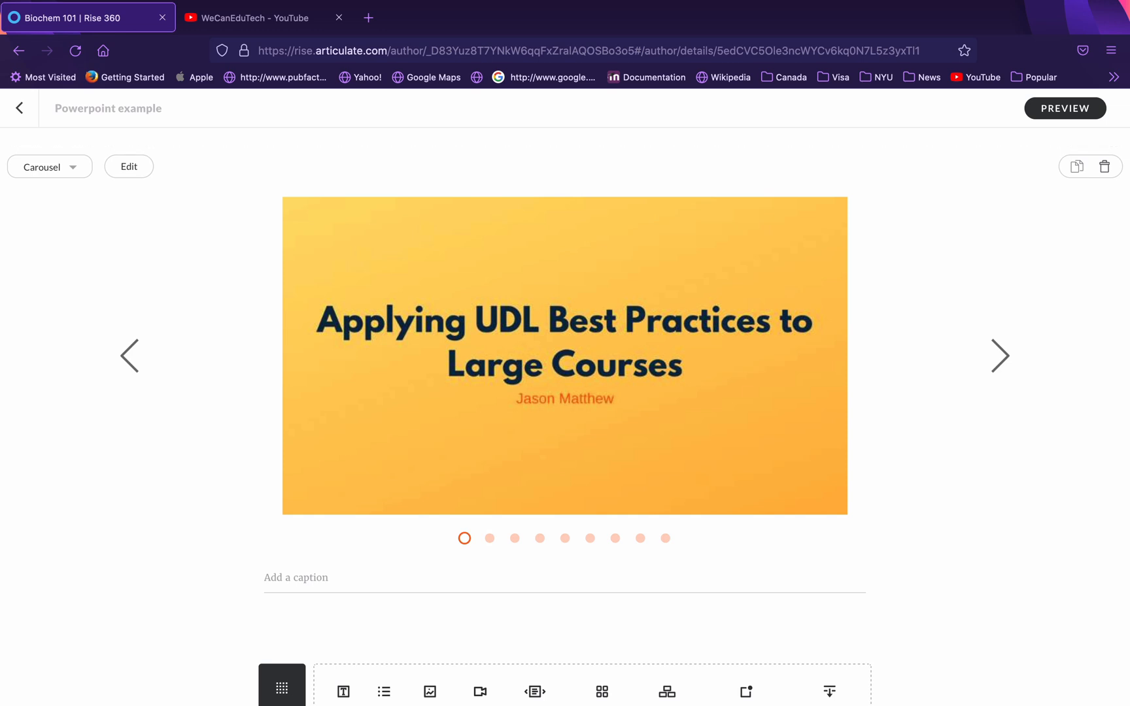
Step: Preview the Powerpoint example lesson and page through the carousel slides in the desktop view
left_click(1064, 108)
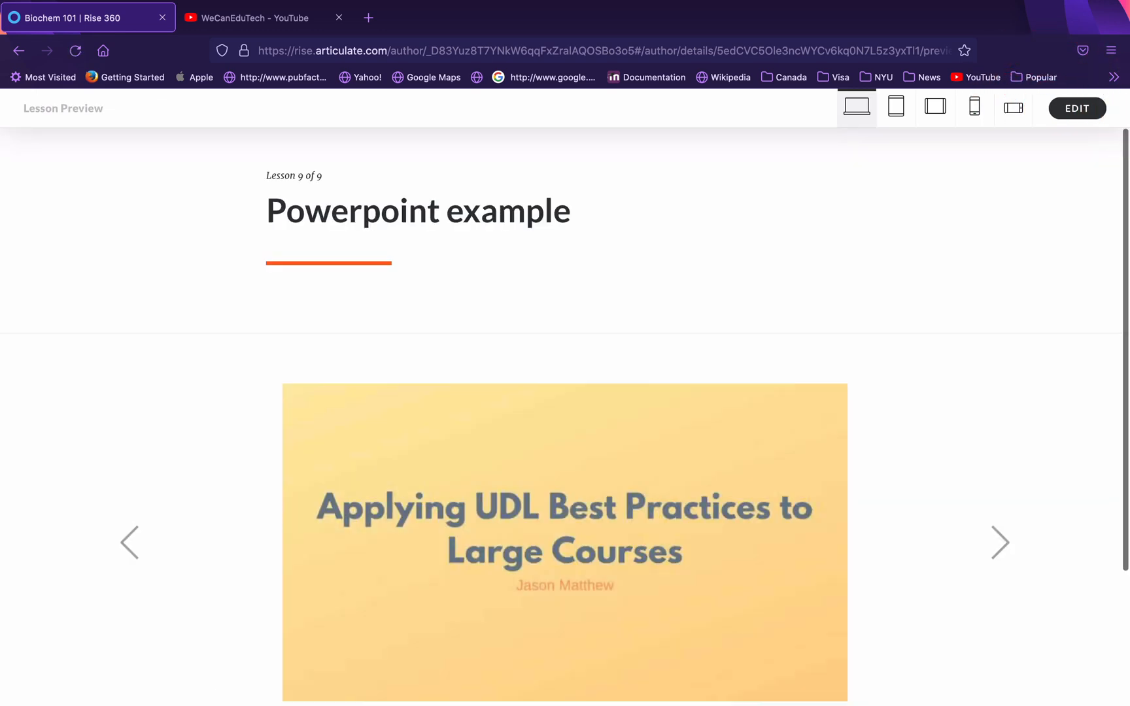
scroll(565, 419, "down", 3)
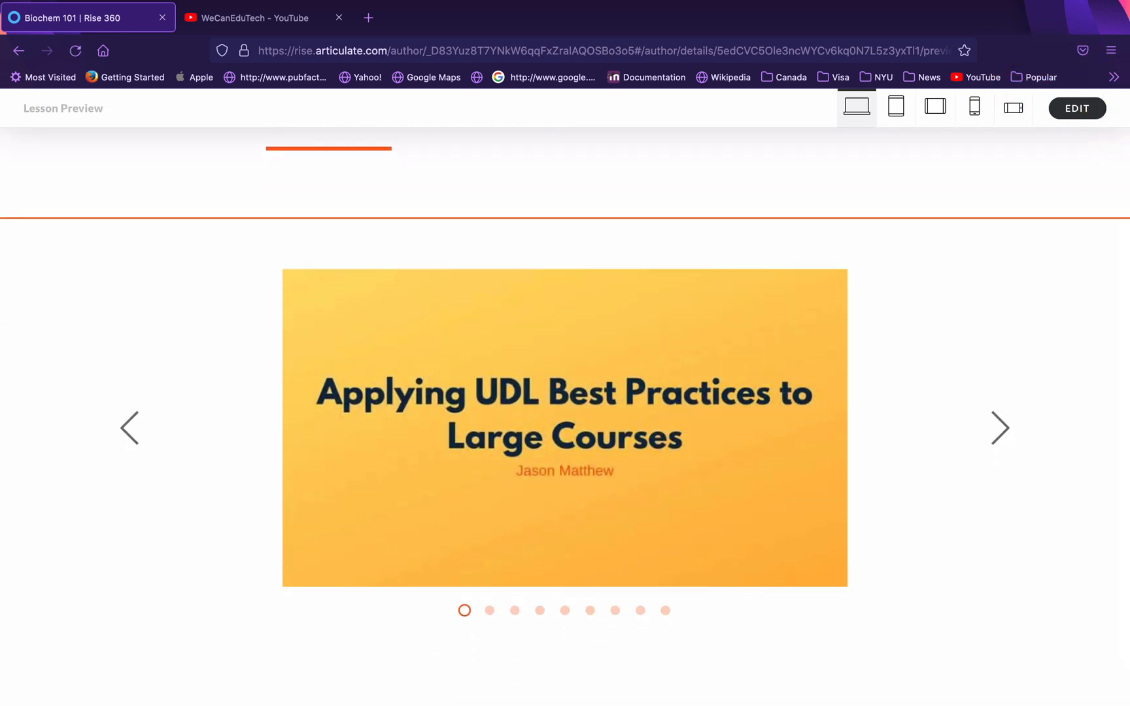
left_click(1000, 428)
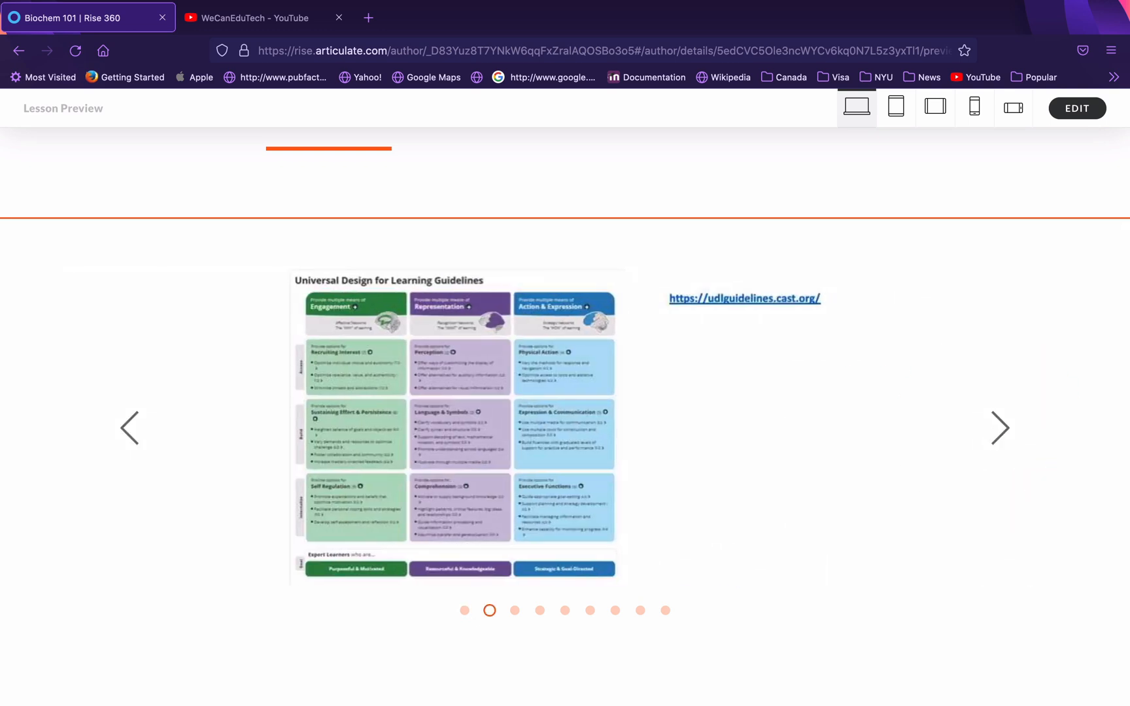
left_click(1000, 428)
left_click(1000, 428)
left_click(999, 427)
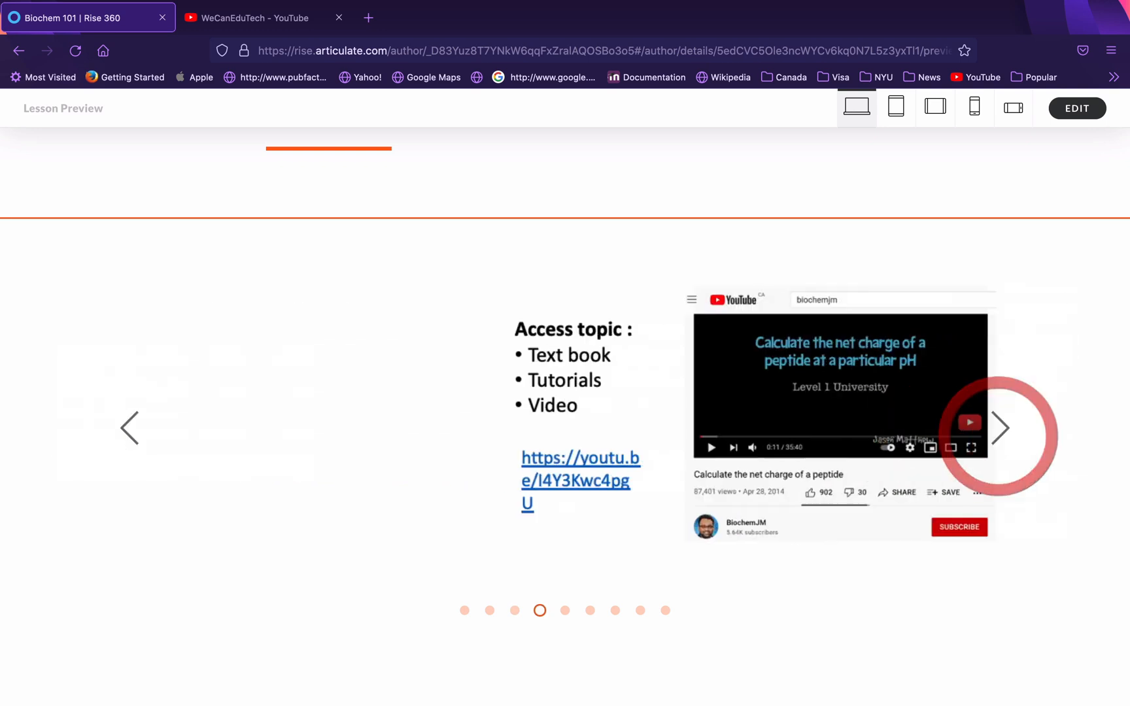
left_click(1000, 427)
left_click(1000, 428)
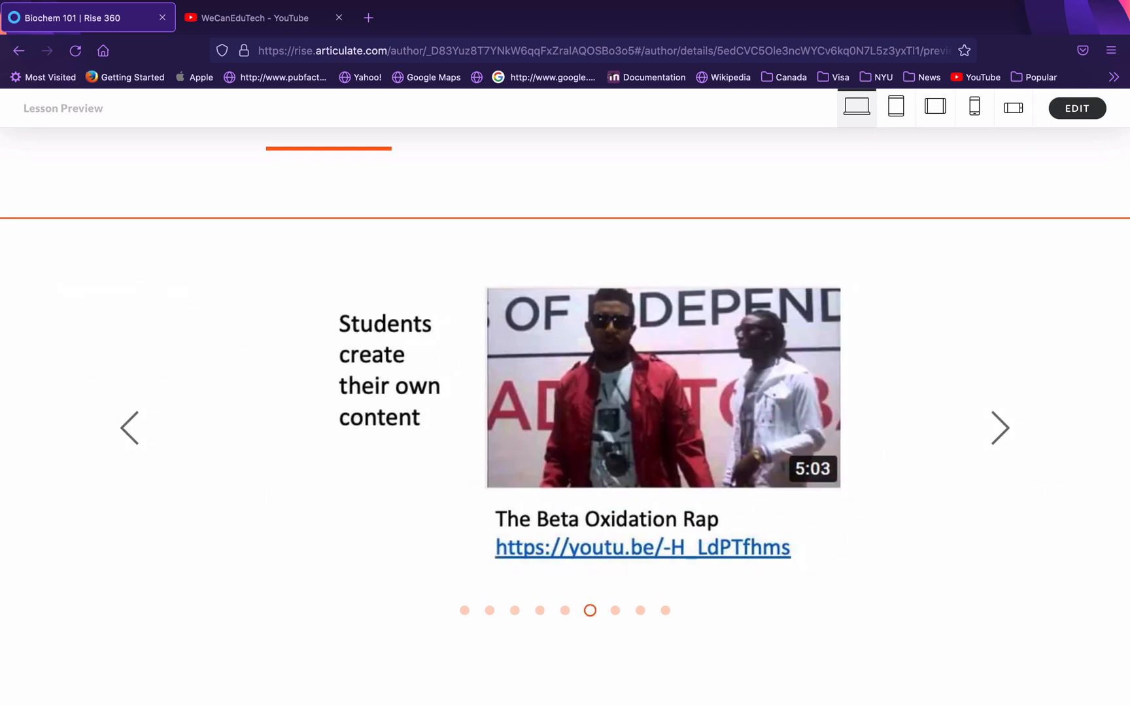
Step: Check the carousel in the tablet portrait and tablet landscape previews, advancing through its remaining slides
left_click(895, 106)
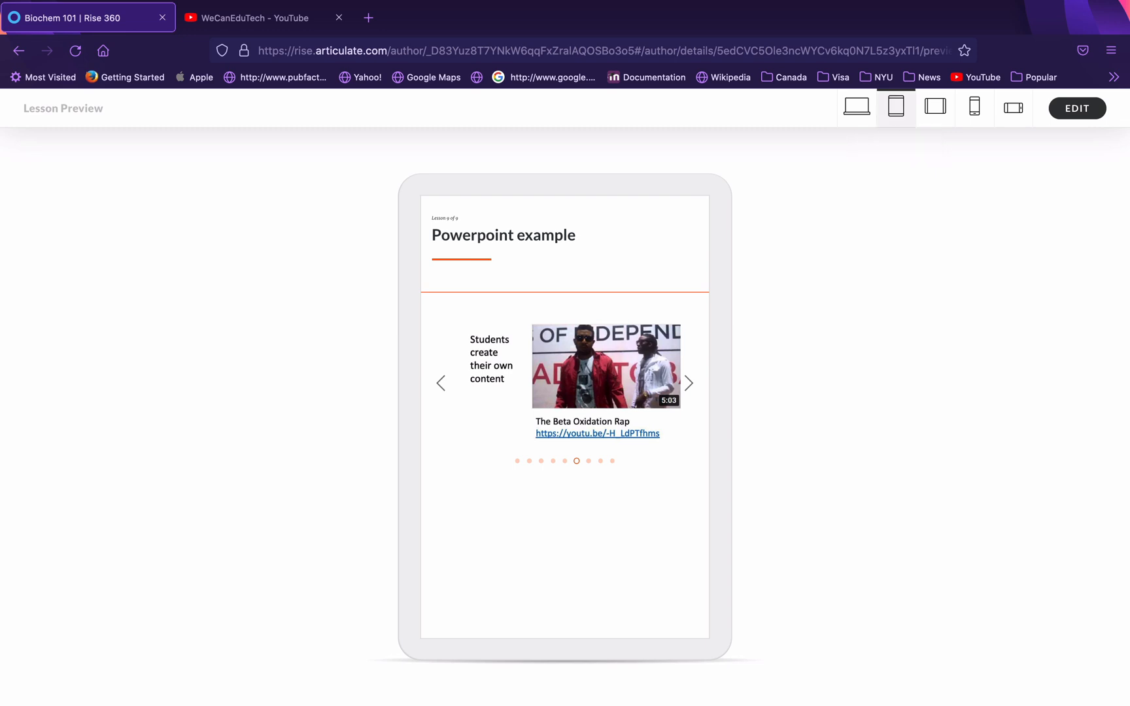
left_click(688, 383)
left_click(688, 384)
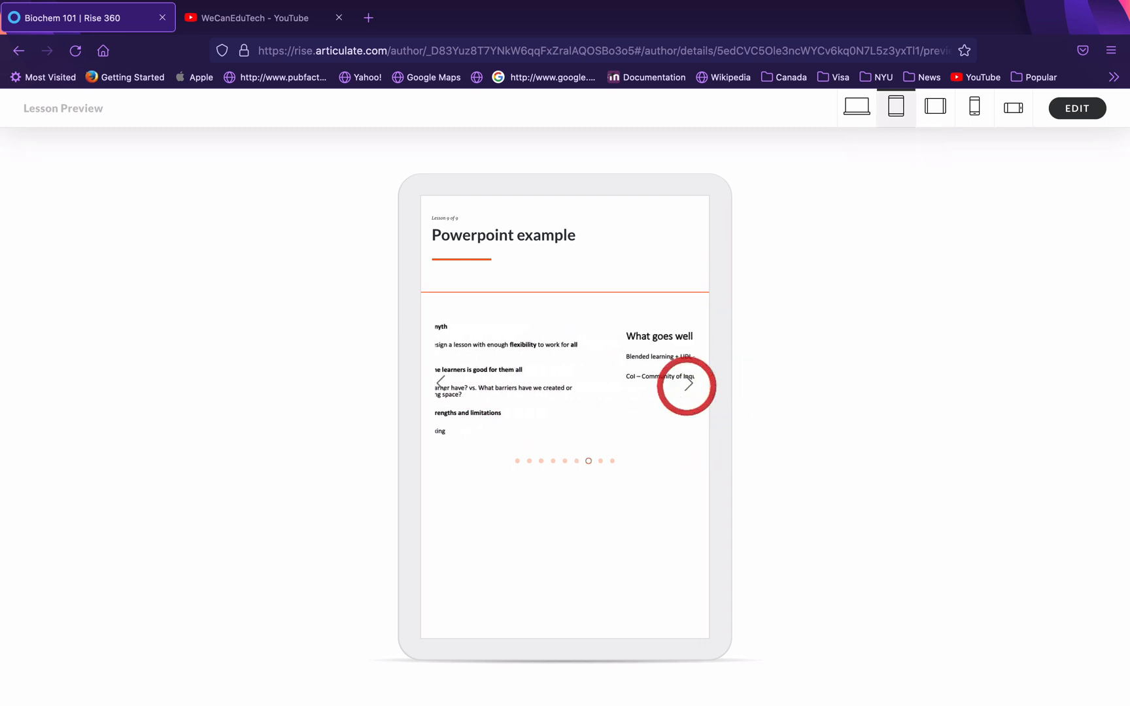
left_click(937, 112)
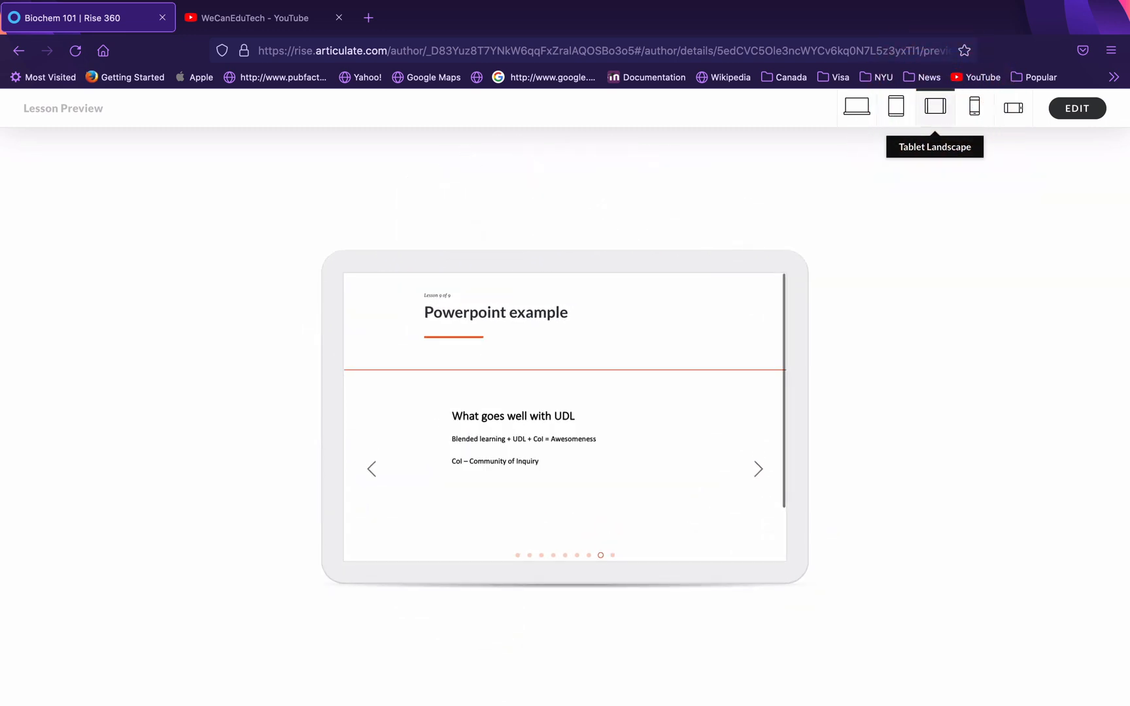
left_click(757, 469)
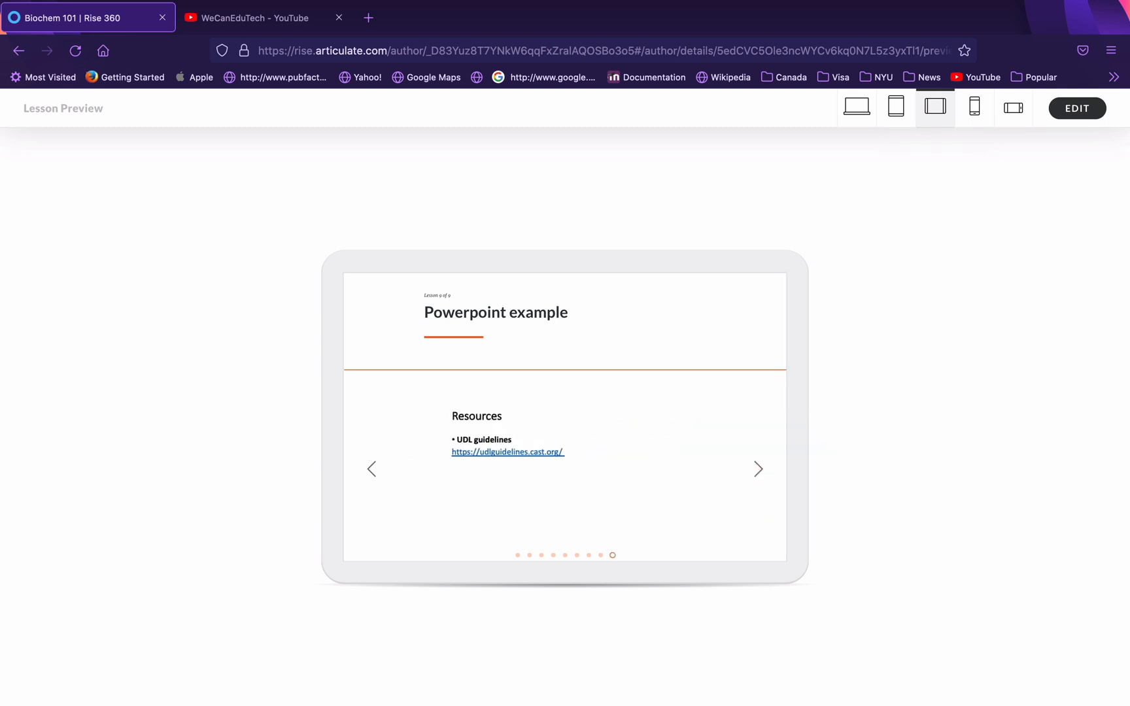
Step: Preview the lesson in mobile portrait and jump between carousel slides up to the sixth one
left_click(972, 109)
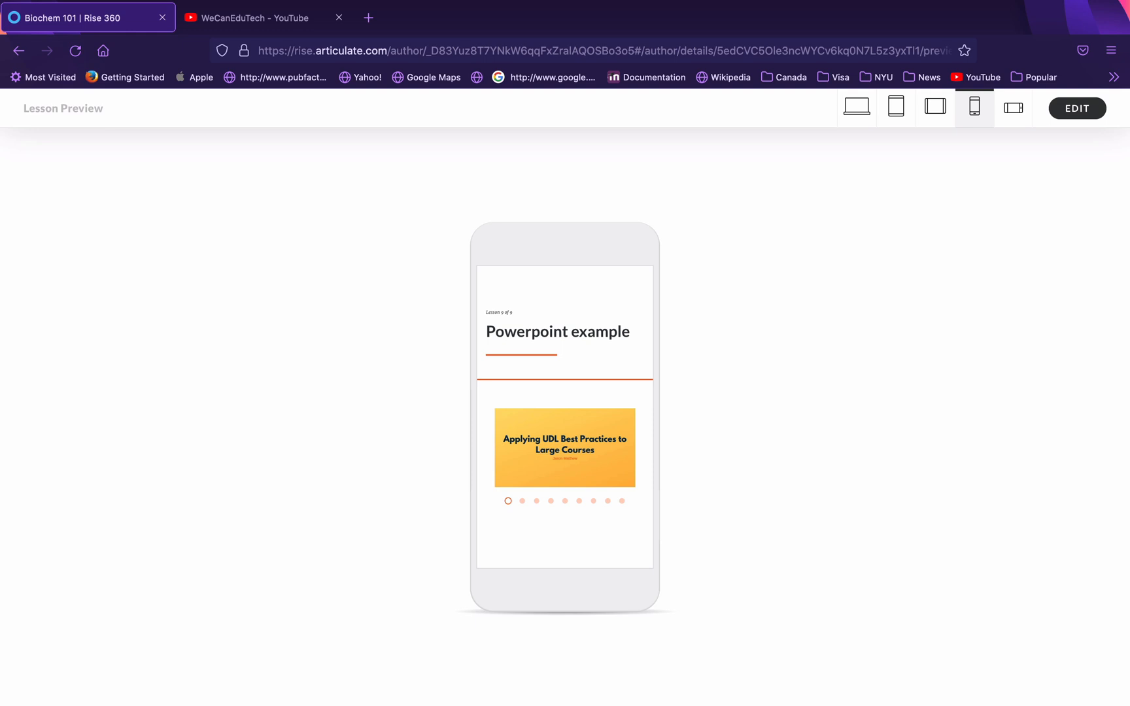
left_click(522, 501)
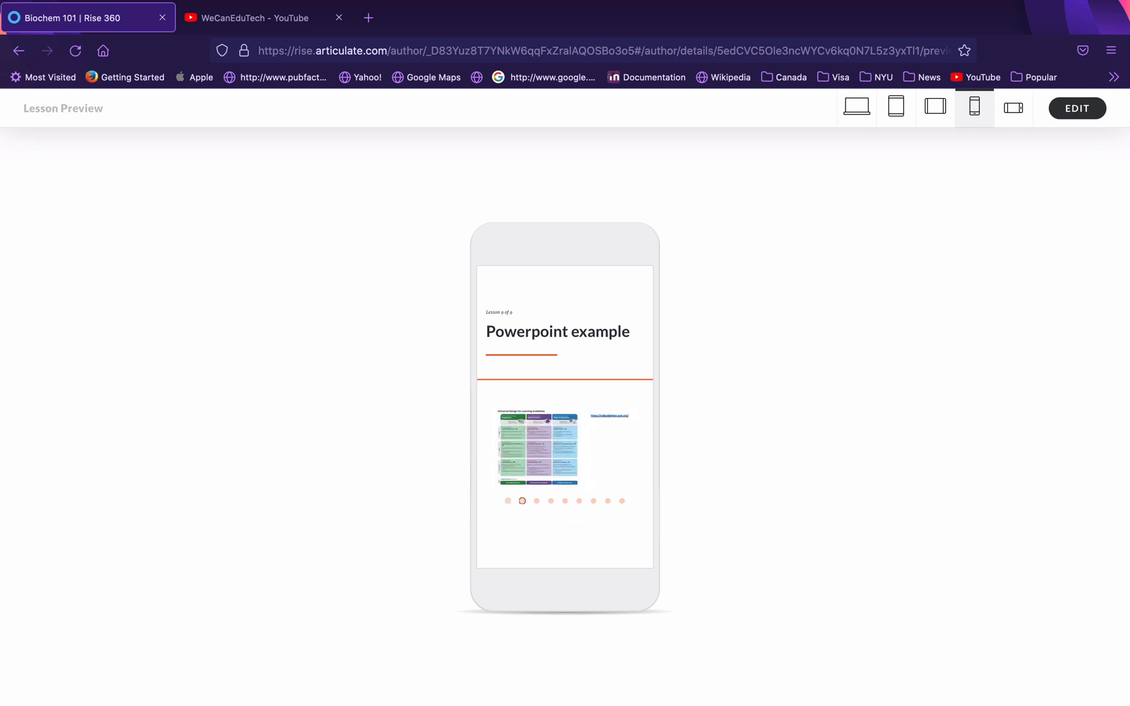
left_click(550, 501)
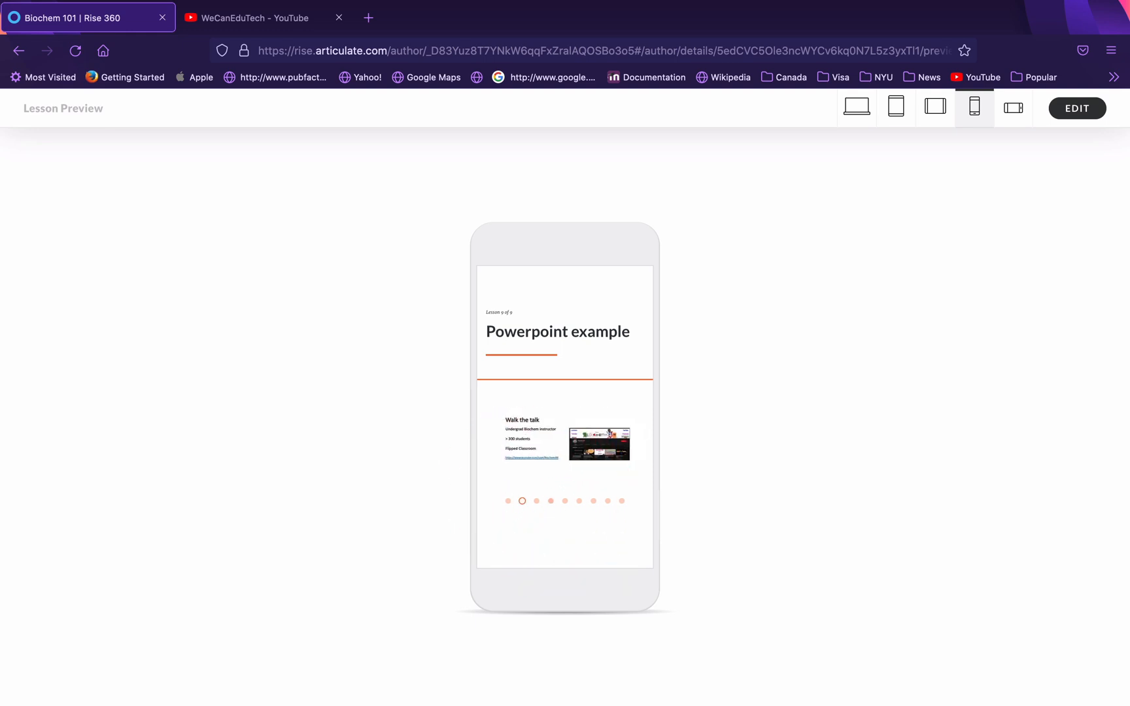
left_click(566, 500)
left_click(579, 501)
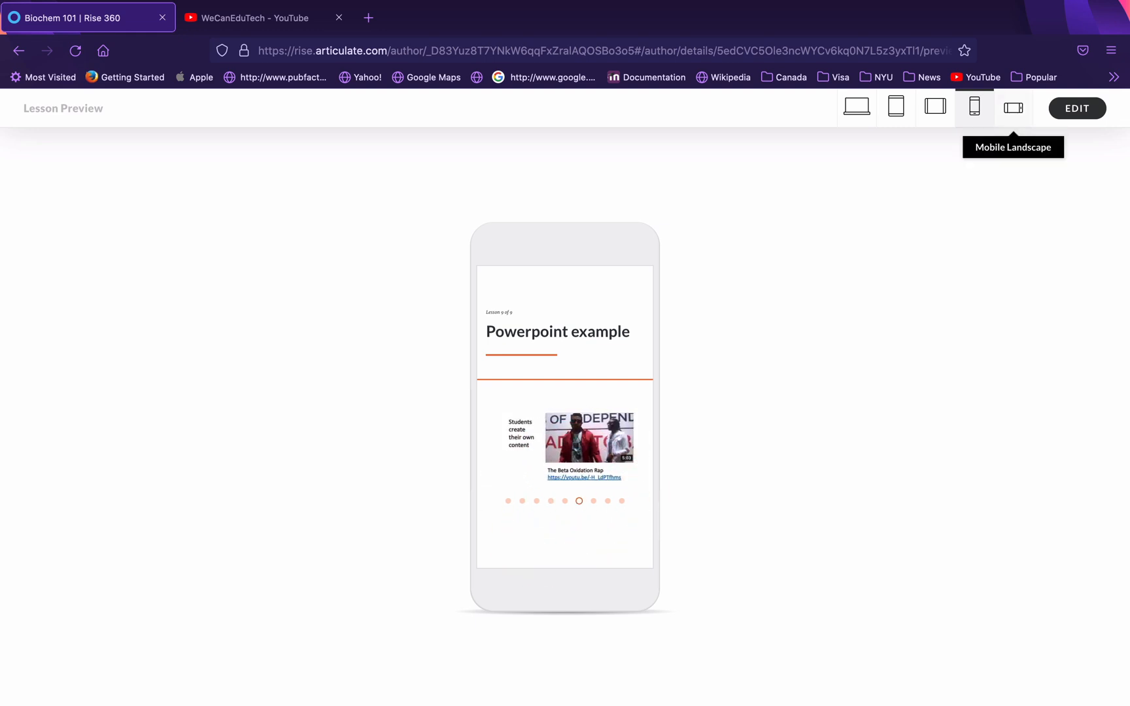
Step: Preview the lesson in Mobile Landscape and advance the carousel past its last slide to the UDL guidelines slide
left_click(1013, 108)
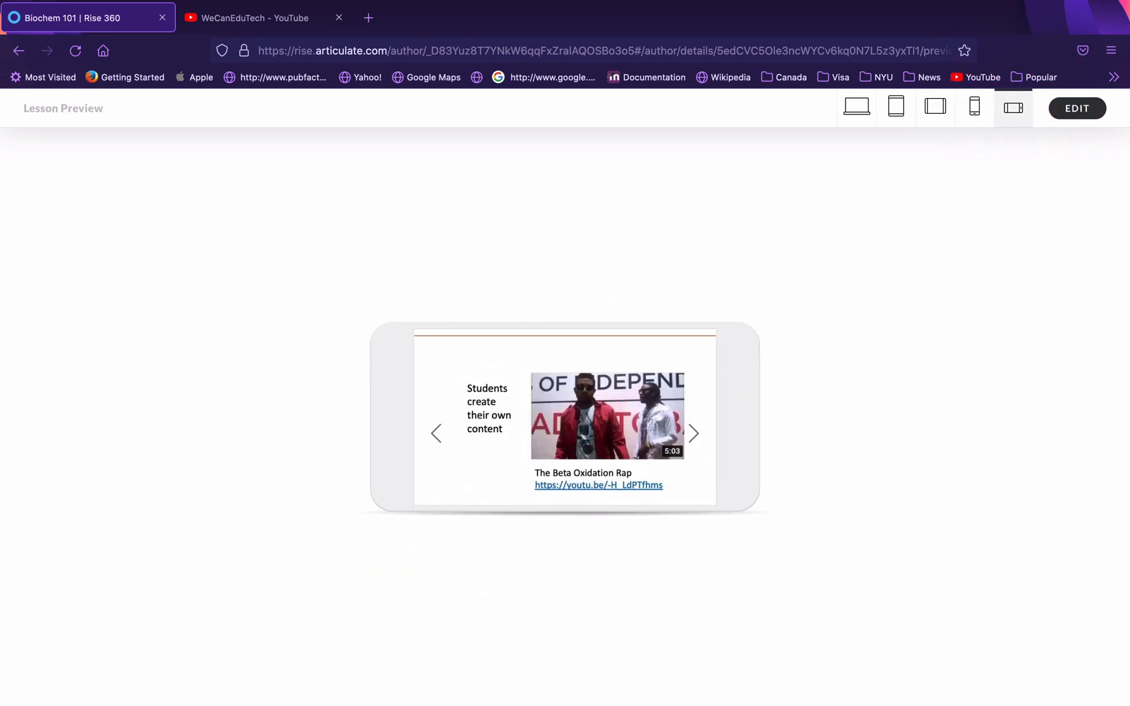
left_click(693, 433)
left_click(693, 433)
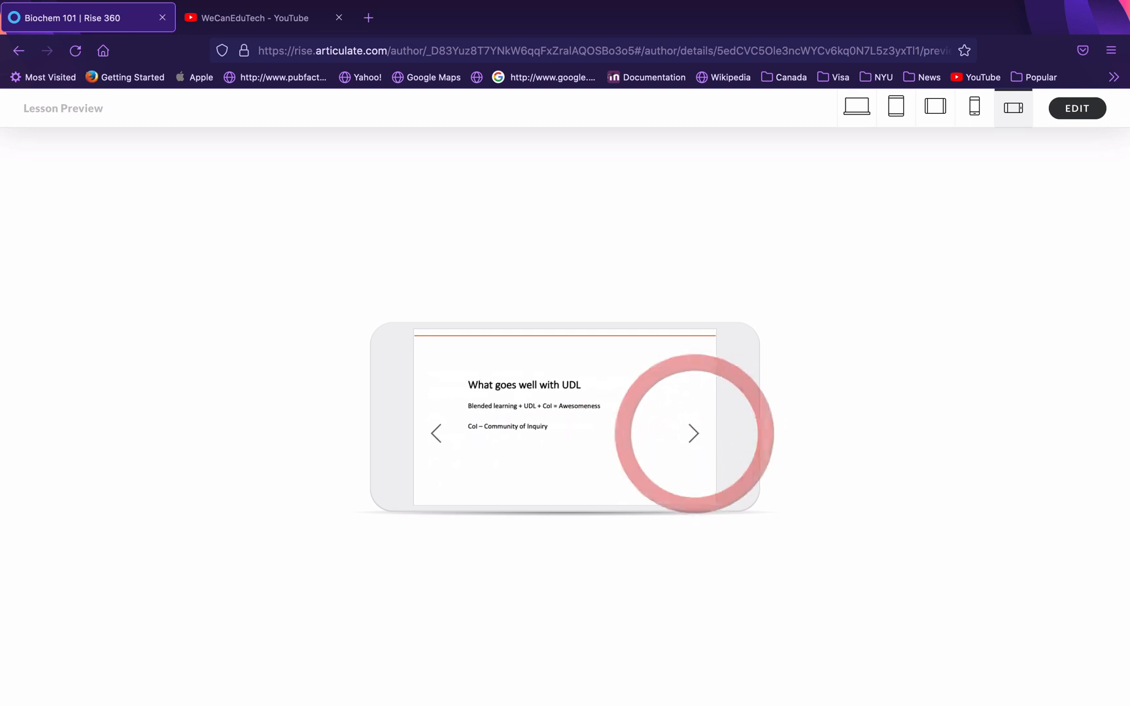
left_click(693, 432)
left_click(693, 433)
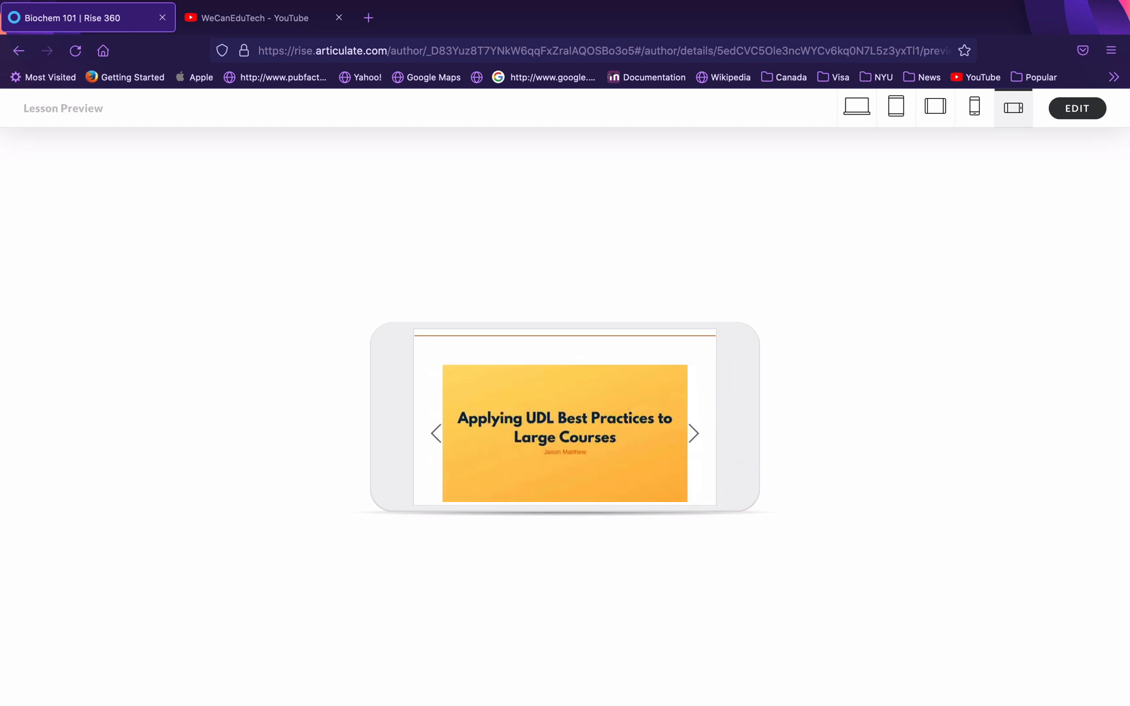
left_click(693, 433)
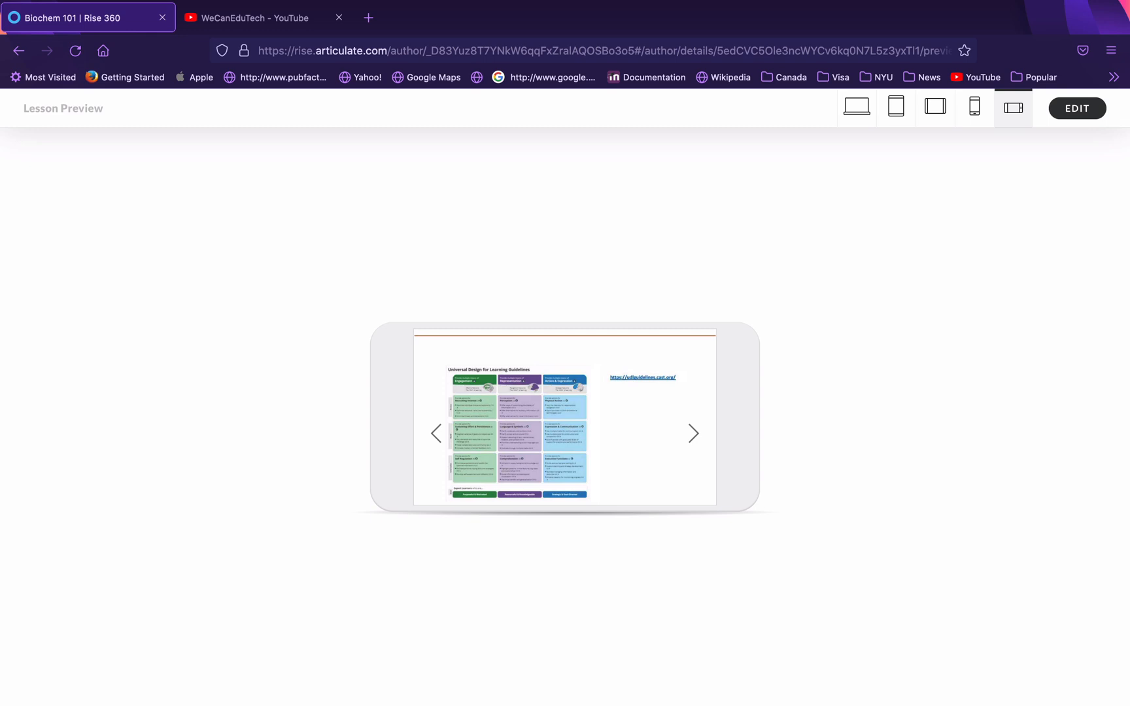
Step: Return to editing the lesson and add an interactive Timeline block below the carousel
left_click(1077, 108)
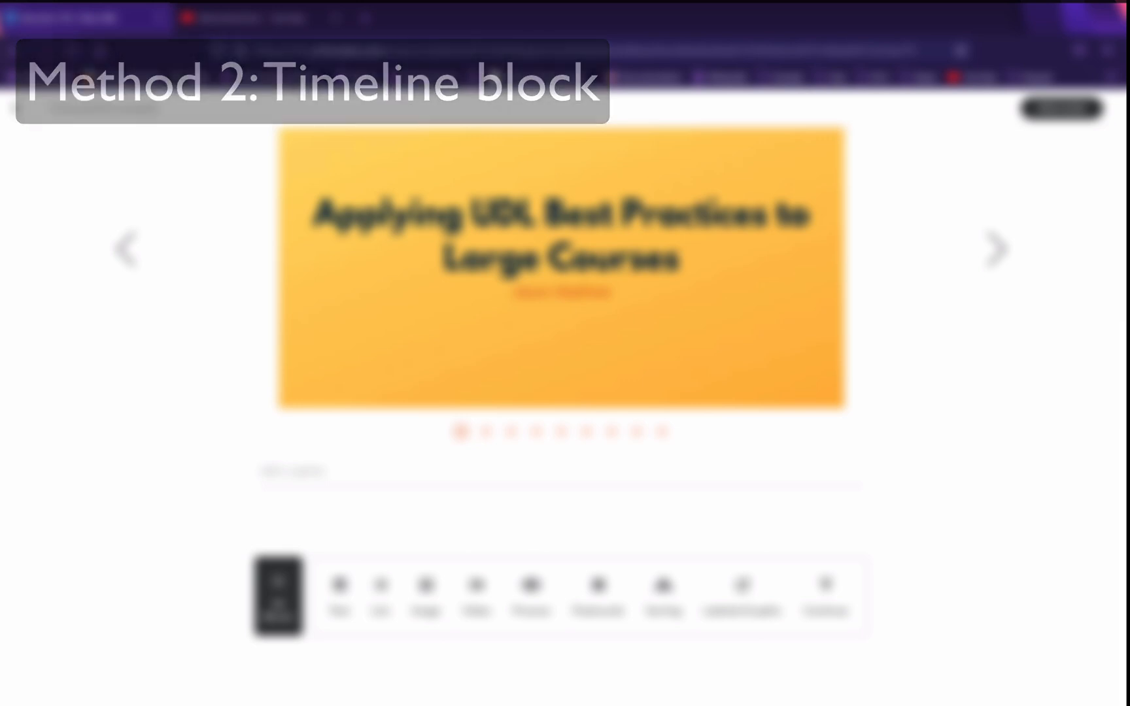
left_click(283, 588)
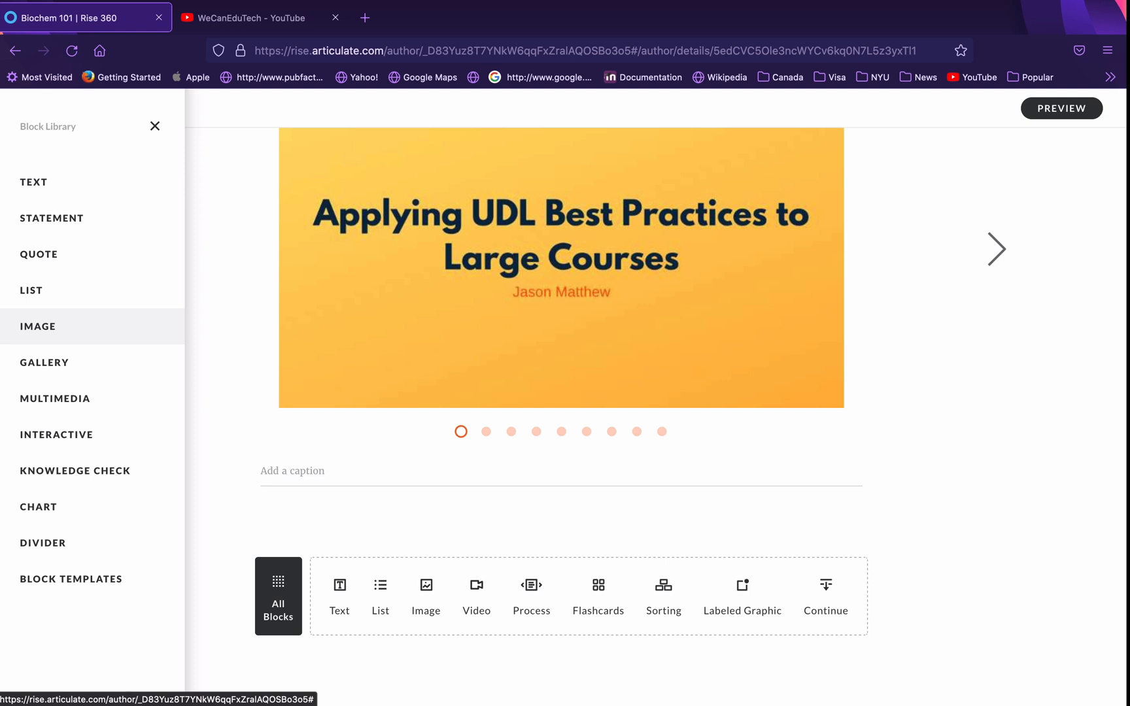
left_click(52, 431)
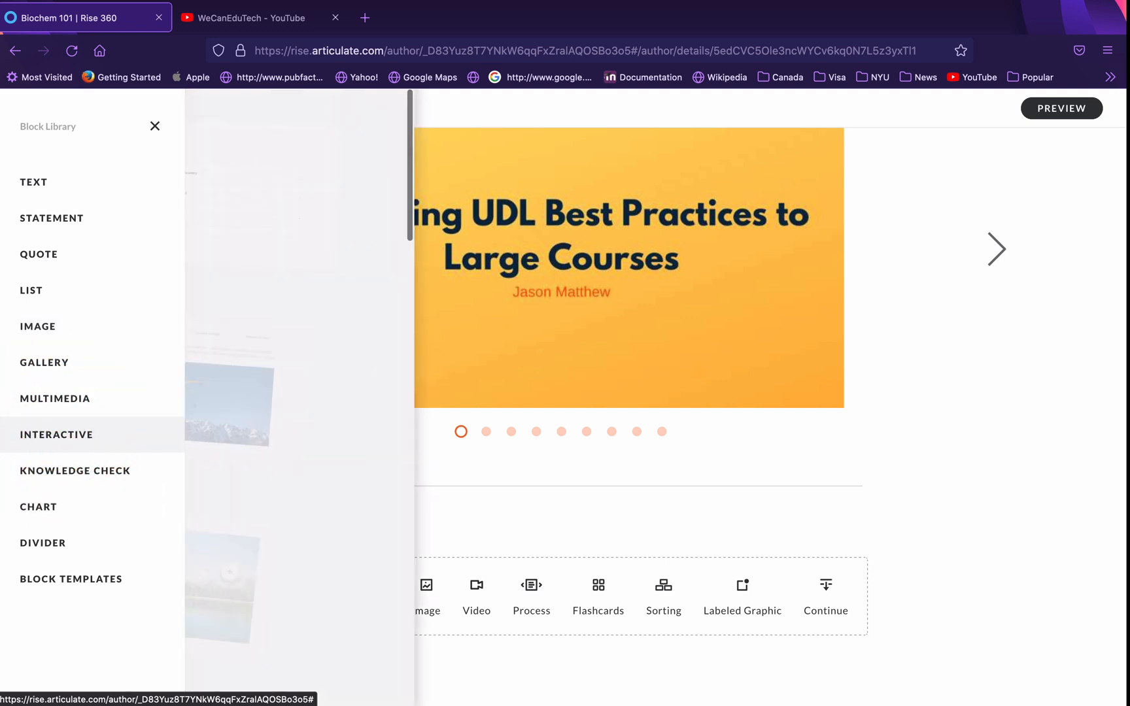
scroll(314, 392, "down", 5)
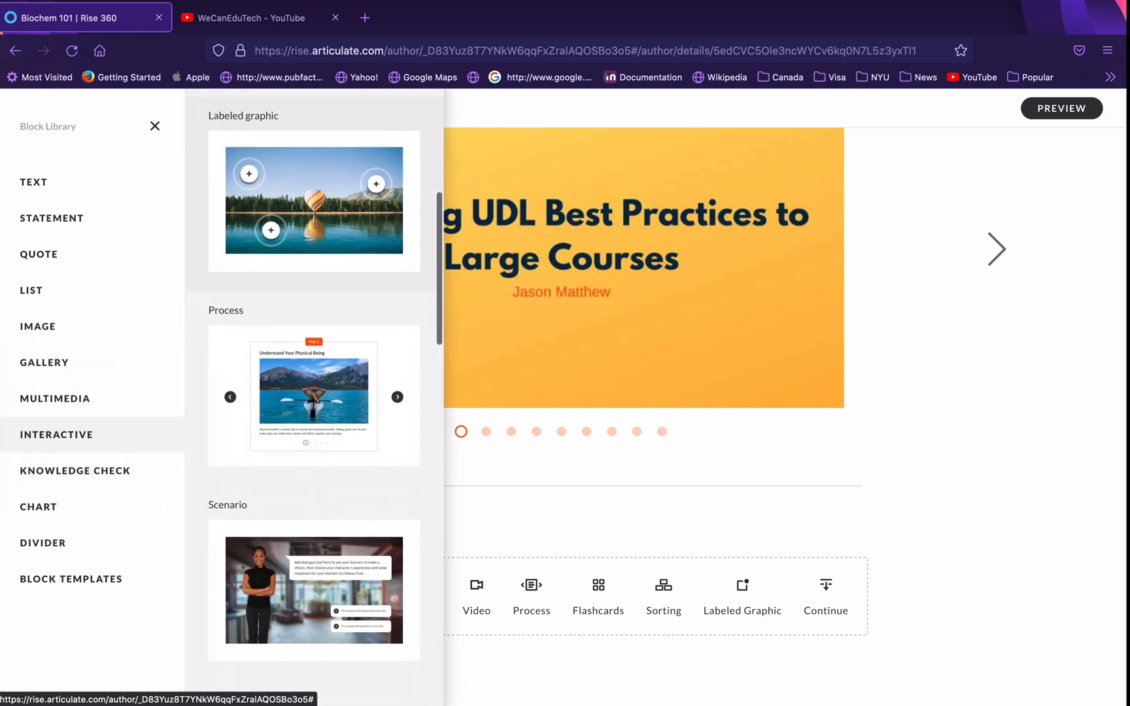
scroll(314, 393, "down", 6)
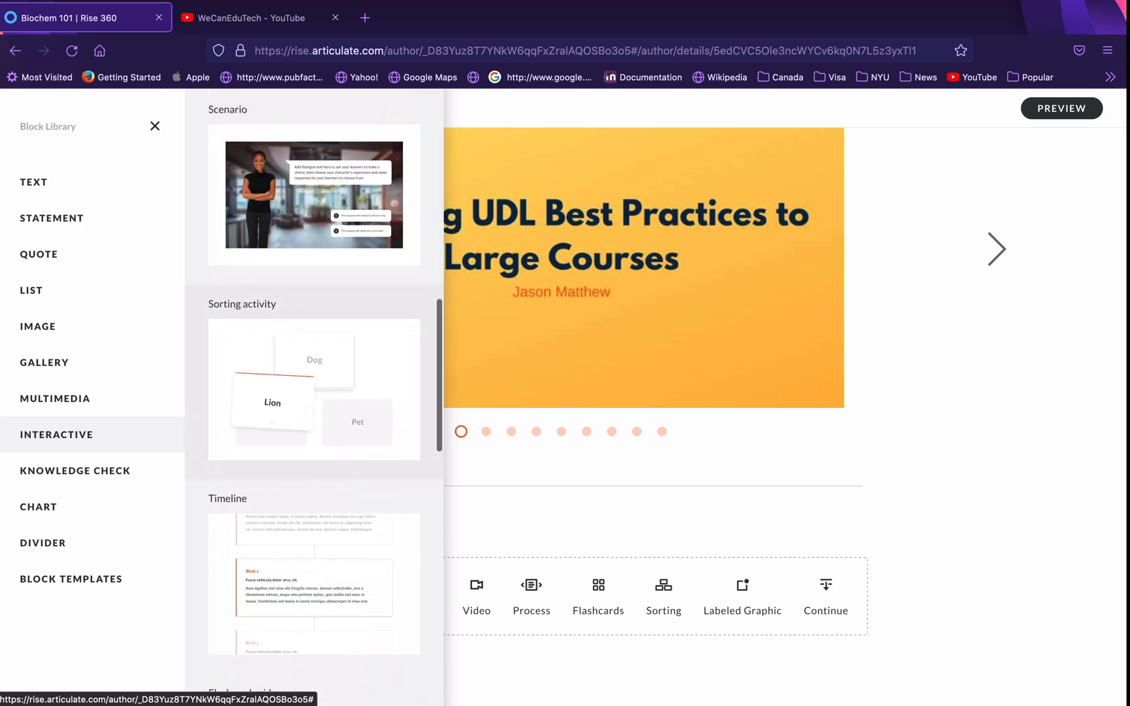
left_click(295, 550)
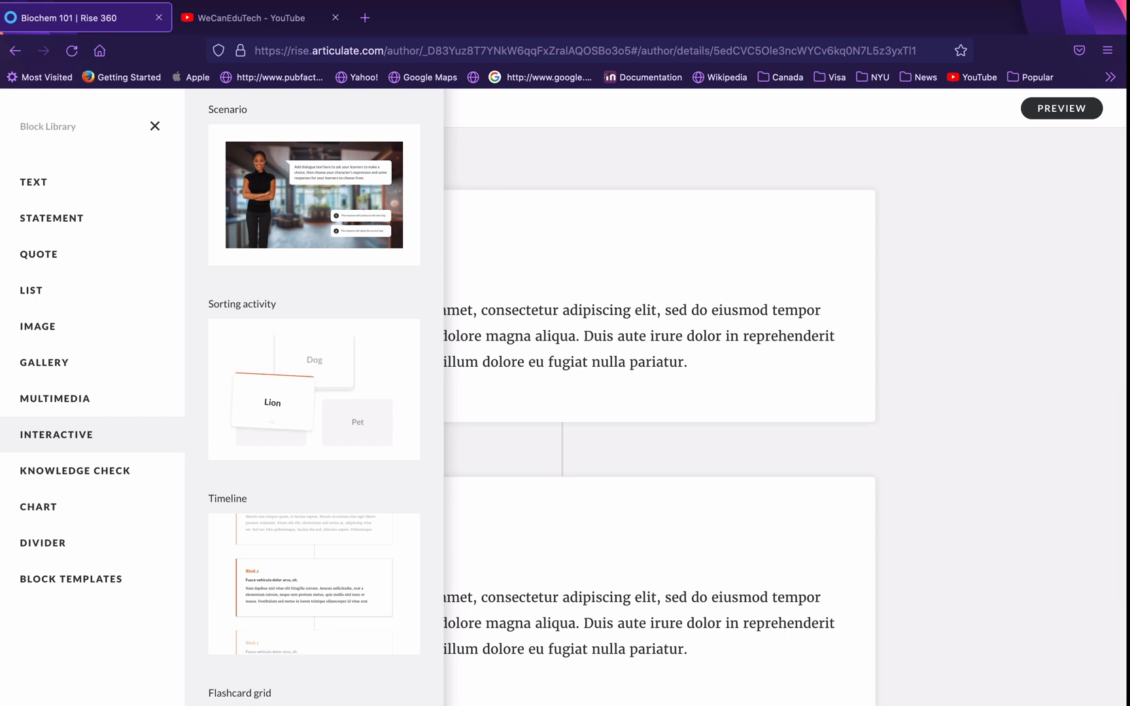
left_click(986, 321)
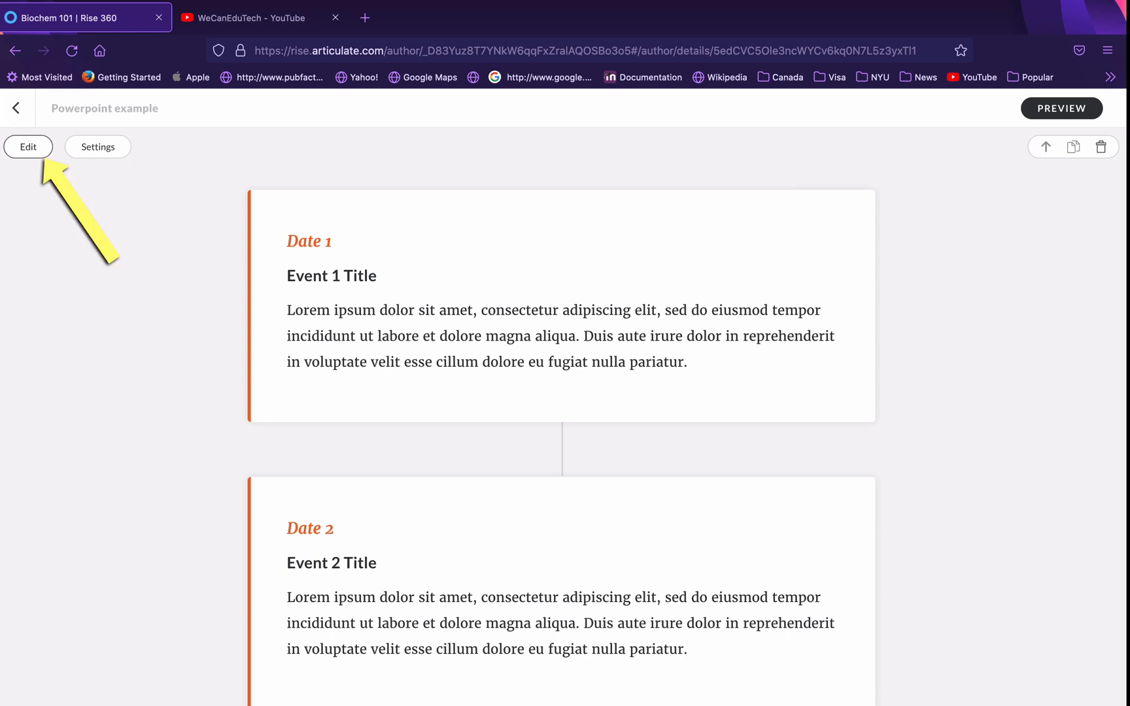
Step: Open the timeline block for editing and clear the first event's placeholder date, title and description
left_click(28, 146)
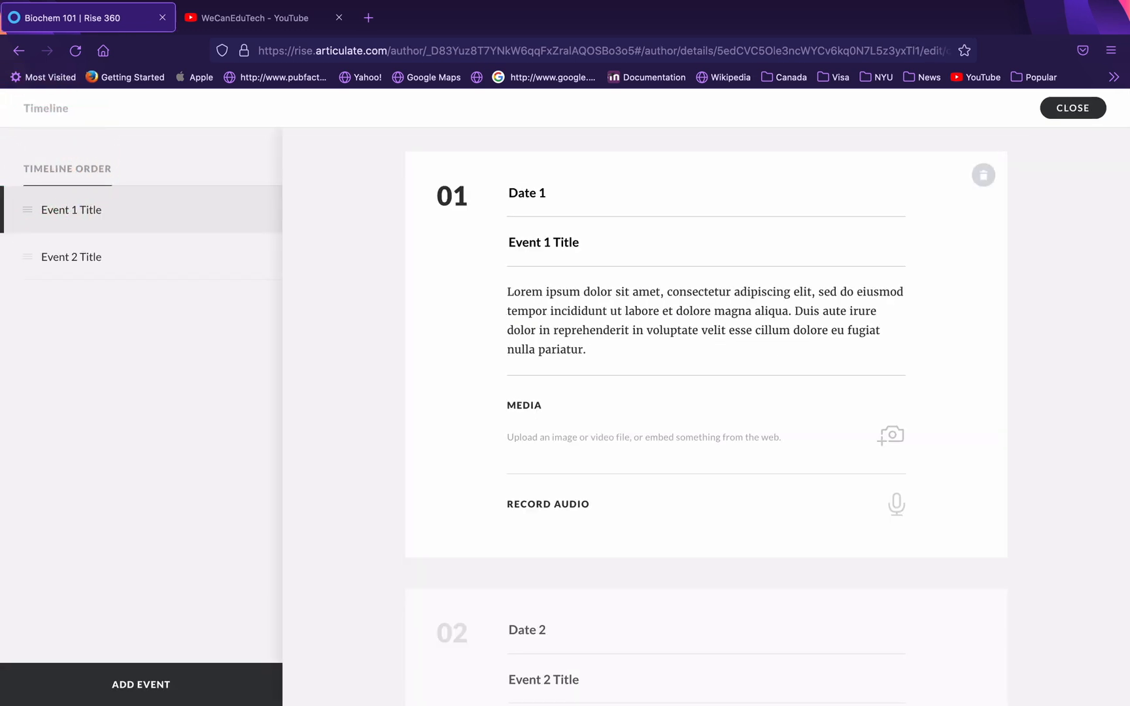
left_click(509, 193)
left_click_drag(563, 195, 510, 194)
key("BackSpace")
left_click_drag(510, 242, 580, 245)
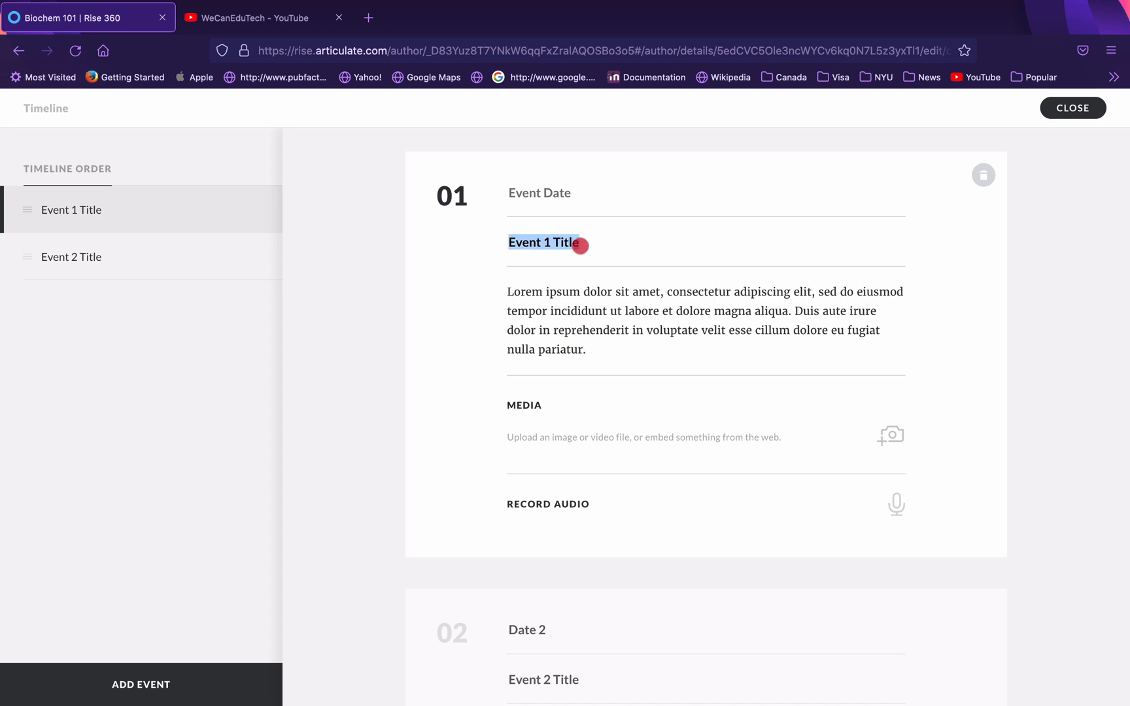
key("BackSpace")
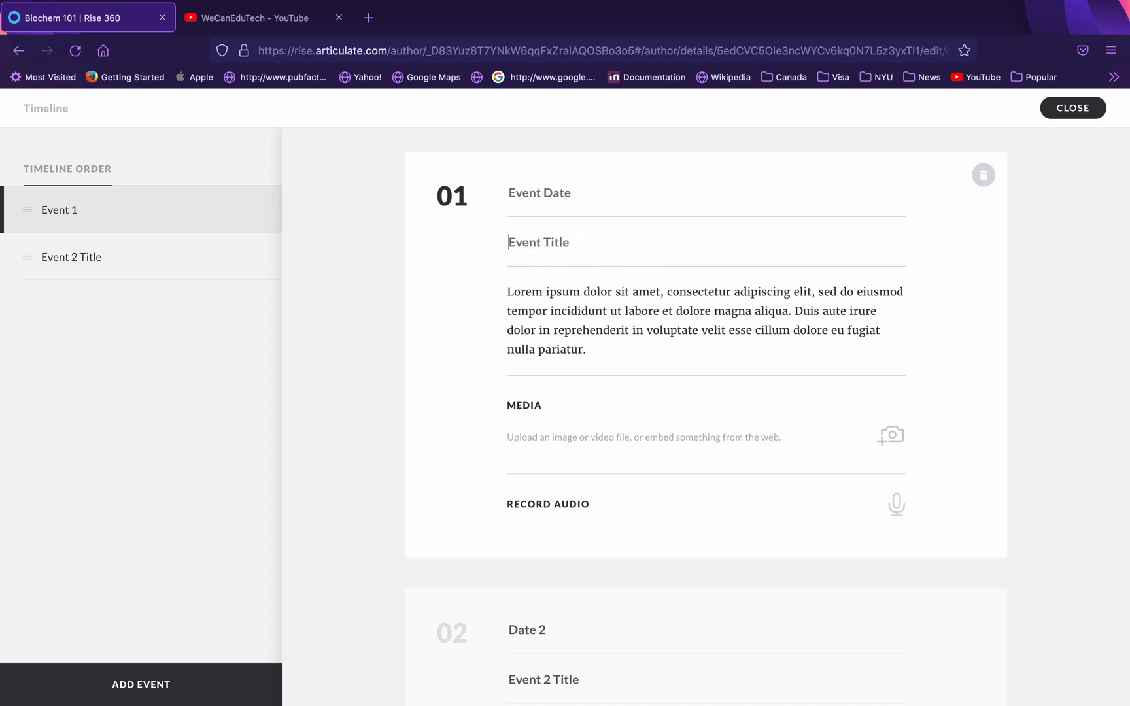
left_click_drag(508, 292, 591, 351)
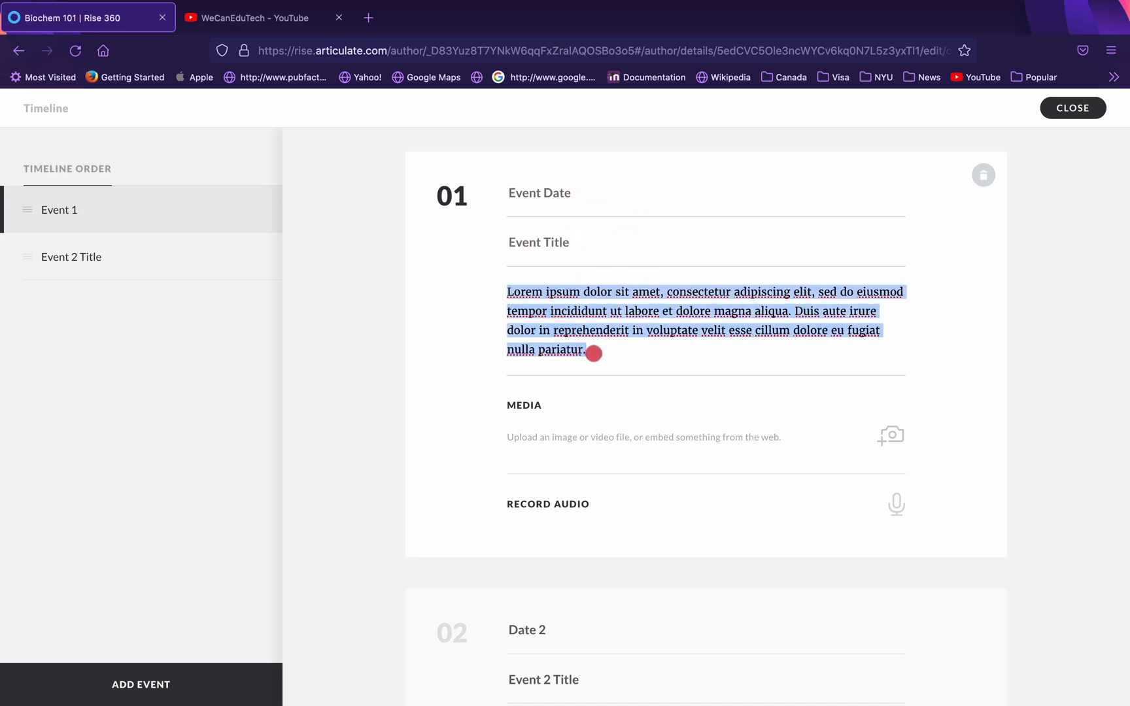
key("BackSpace")
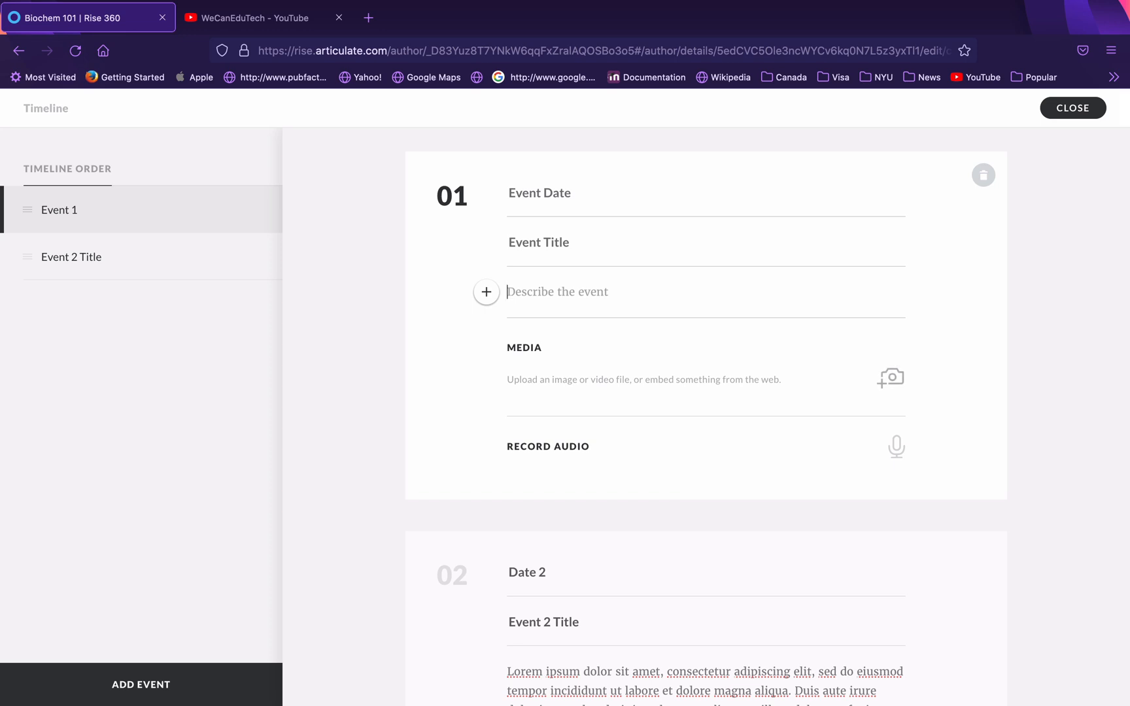
Step: Upload Slide1.png as the first event's media
left_click(890, 378)
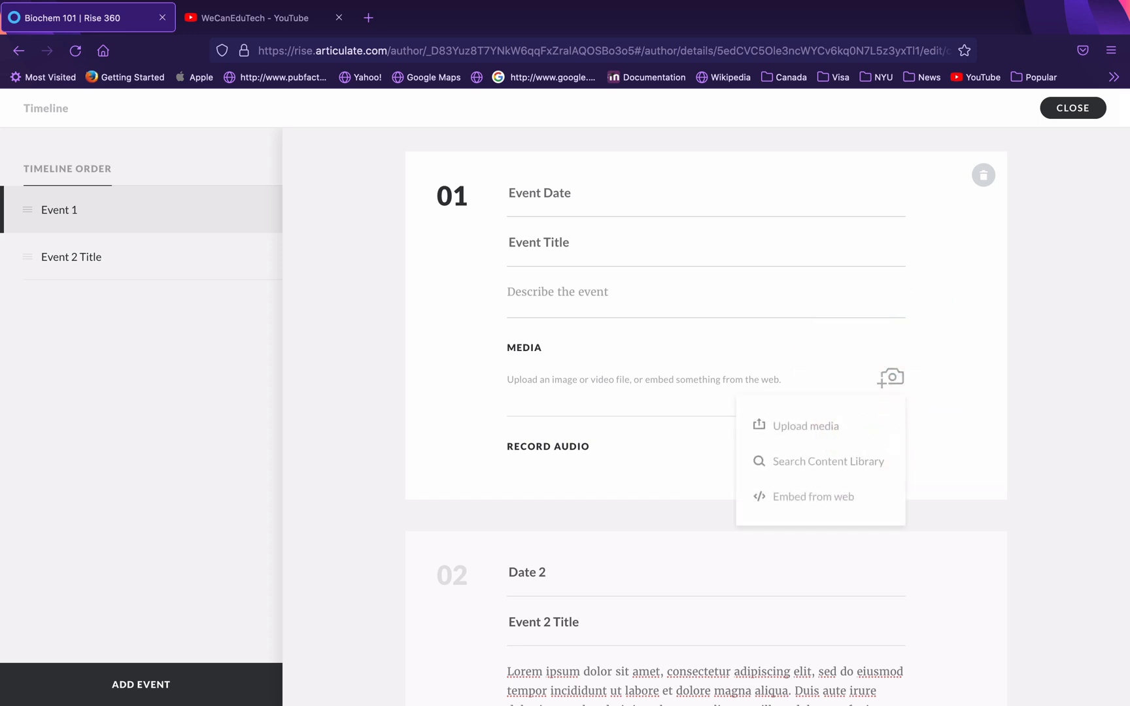
left_click(812, 423)
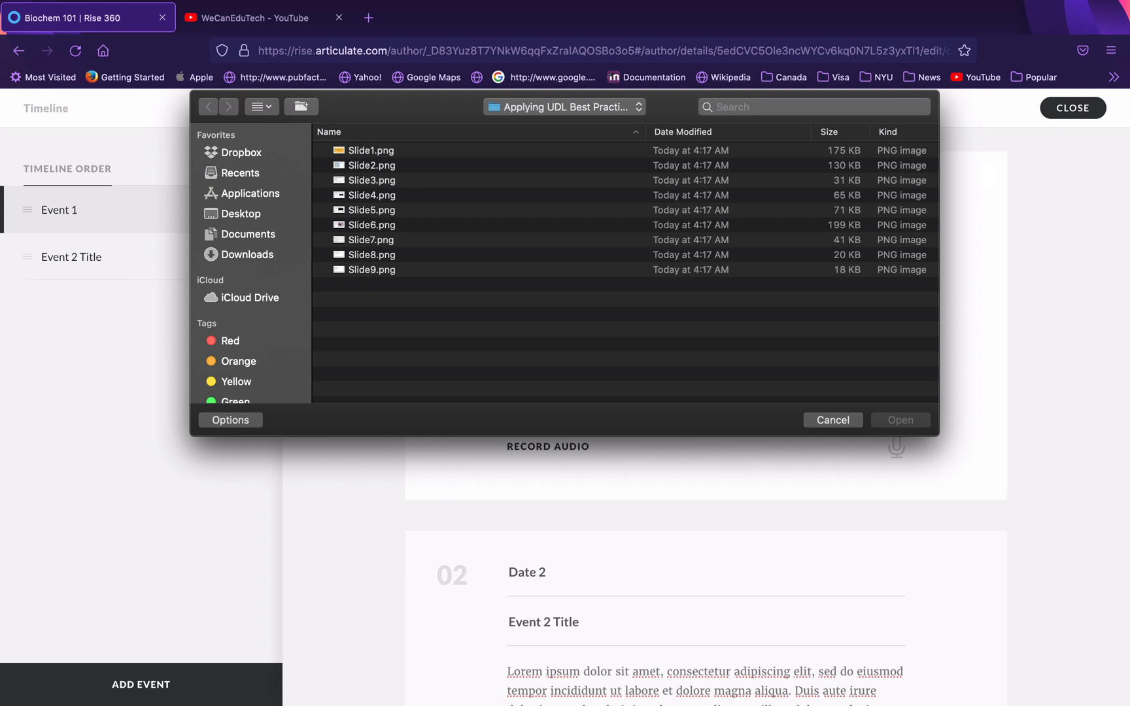
left_click(366, 150)
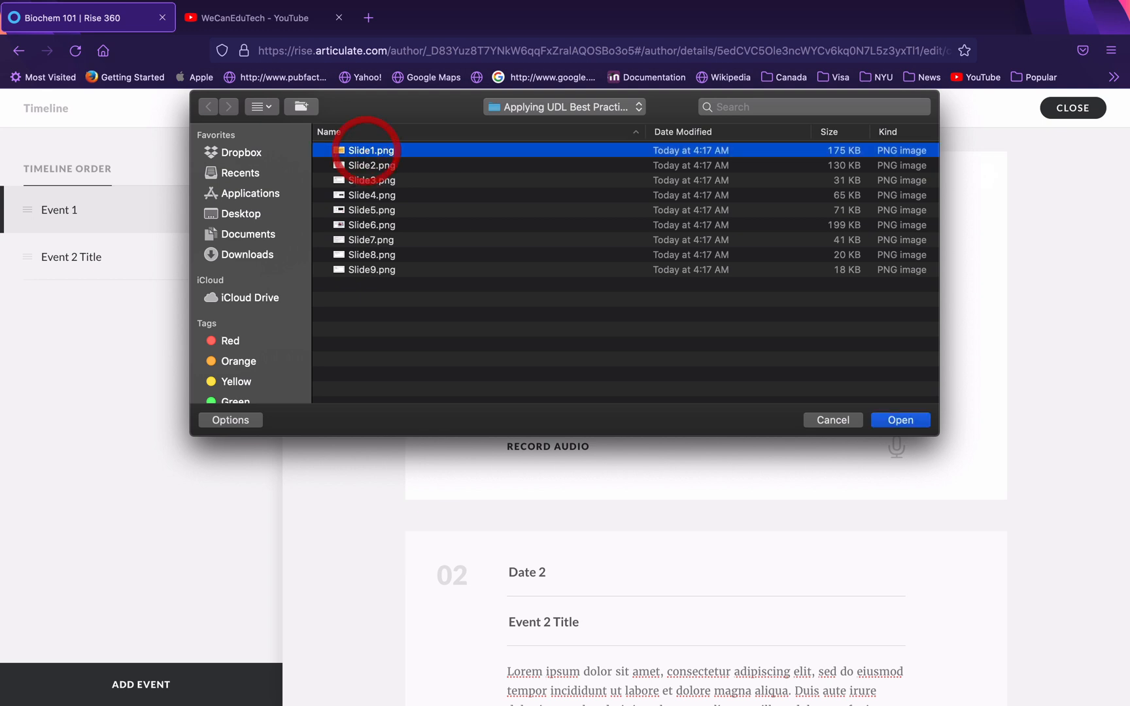
key("Return")
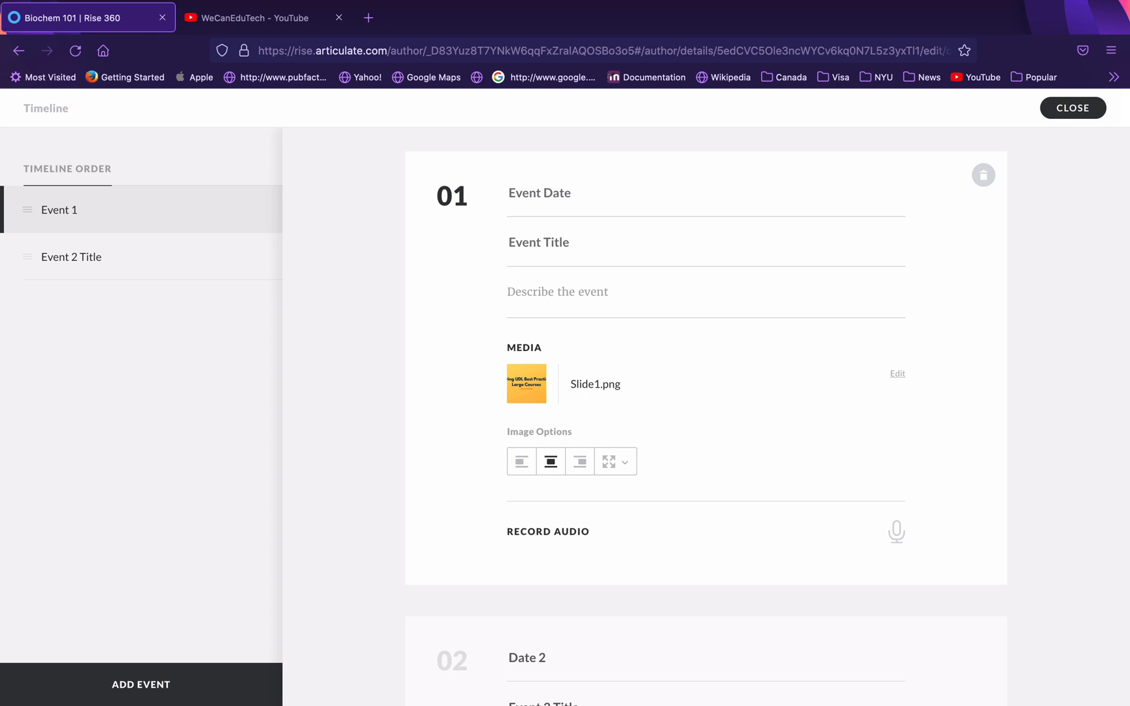
Step: Try recording a short audio clip for the first event, remove it, and open and cancel the audio file upload
scroll(706, 418, "down", 2)
left_click(554, 444)
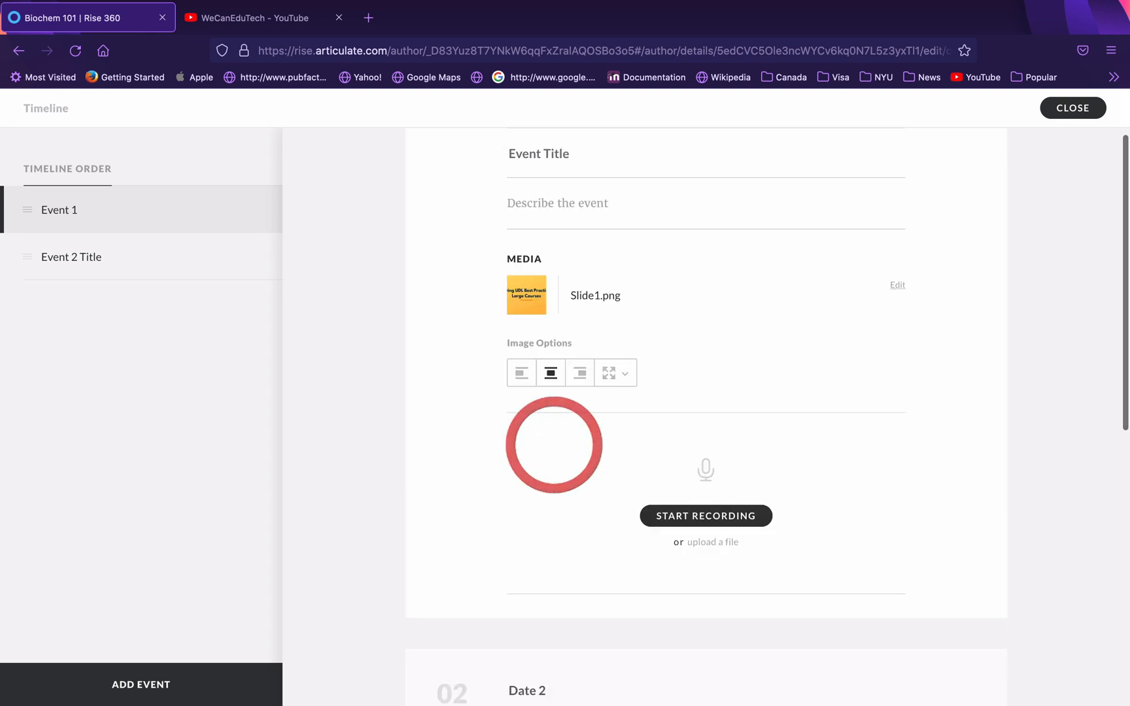
scroll(706, 419, "down", 1)
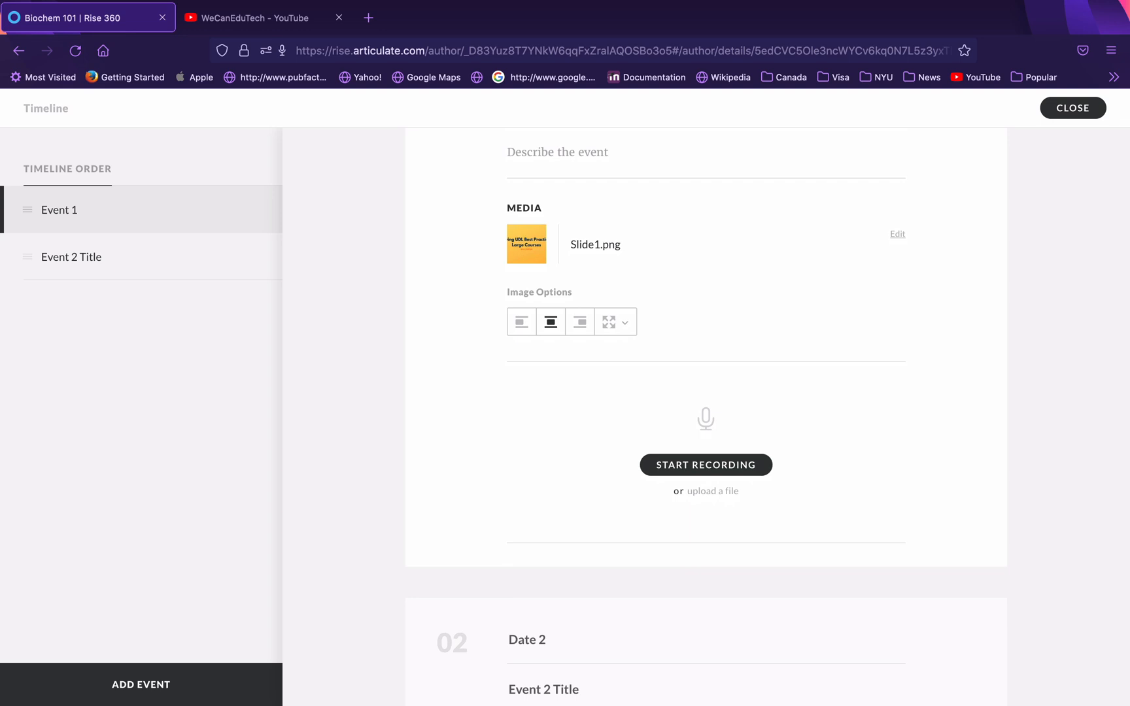
left_click(690, 465)
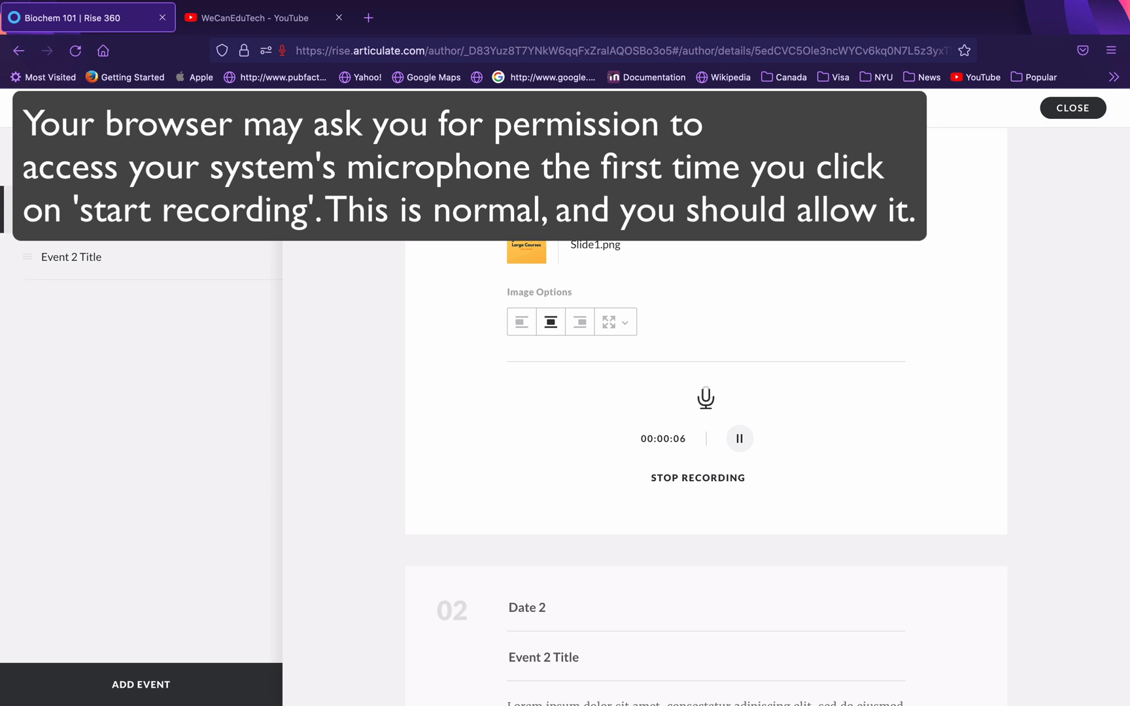
left_click(683, 476)
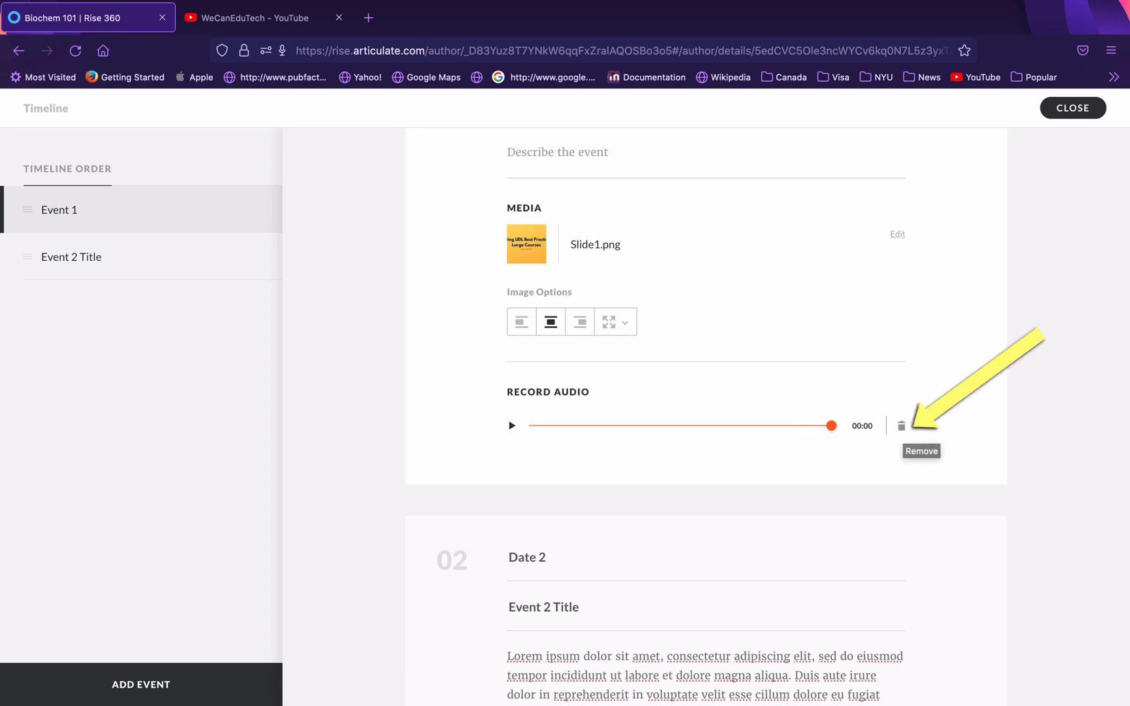
left_click(901, 426)
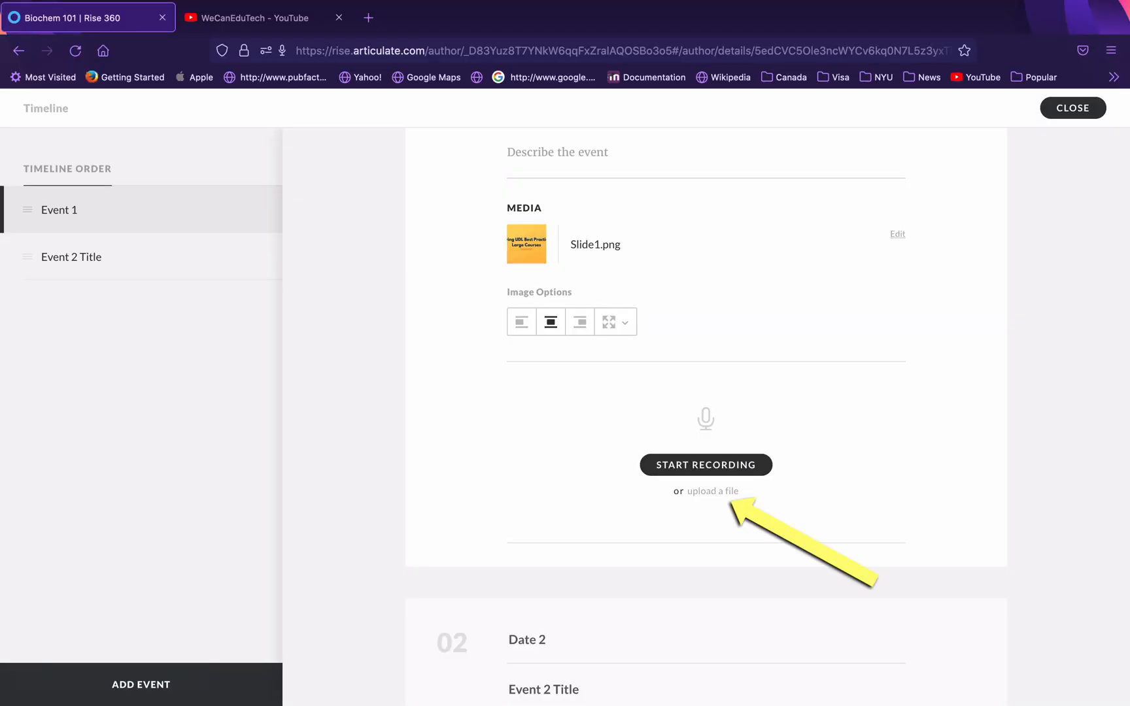
left_click(708, 491)
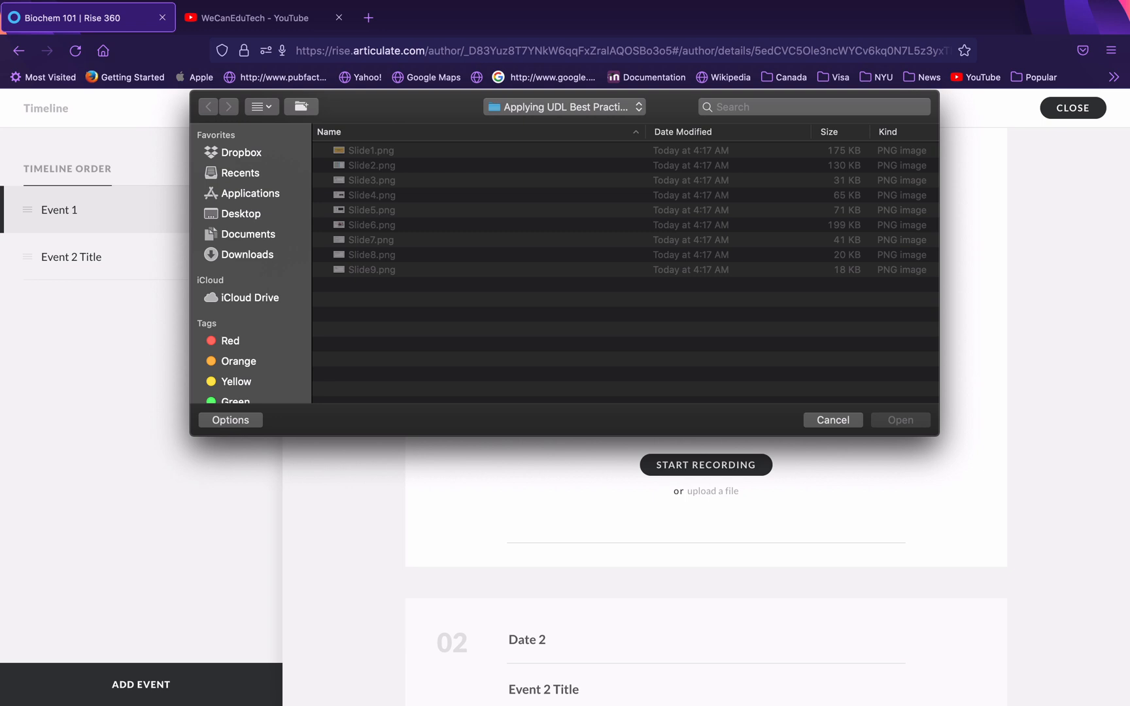
left_click(834, 420)
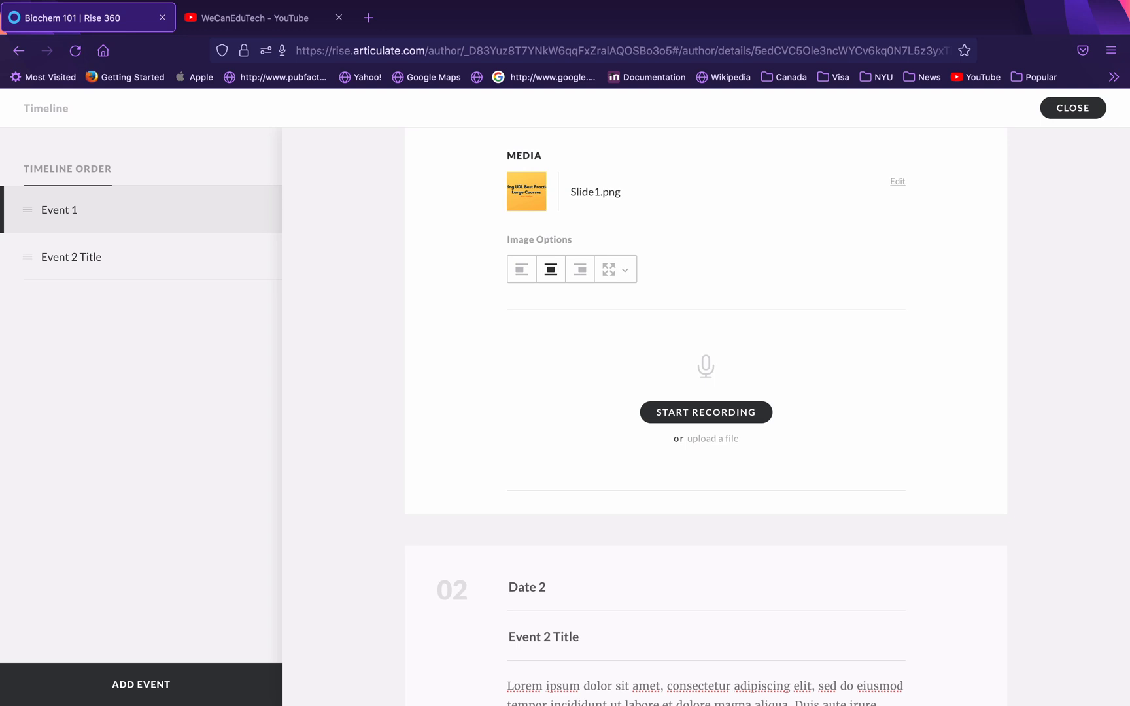
Step: Title the second event "UDL Guidelines" and clear its placeholder date and description
scroll(706, 416, "down", 7)
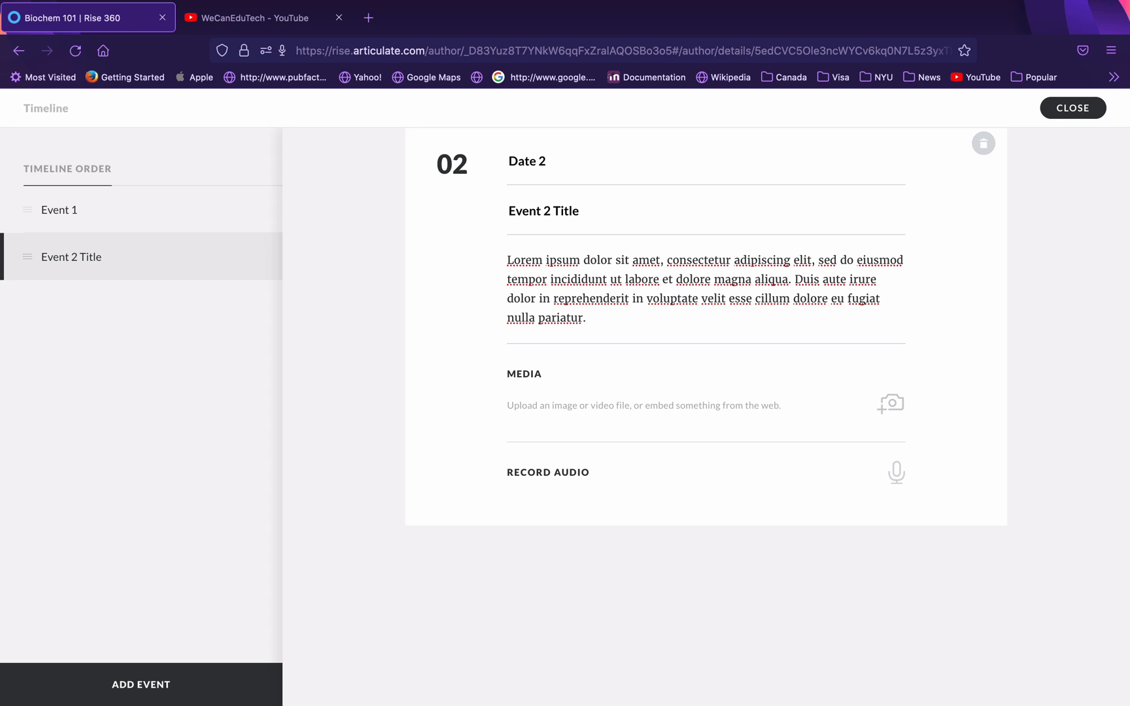
triple_click(561, 161)
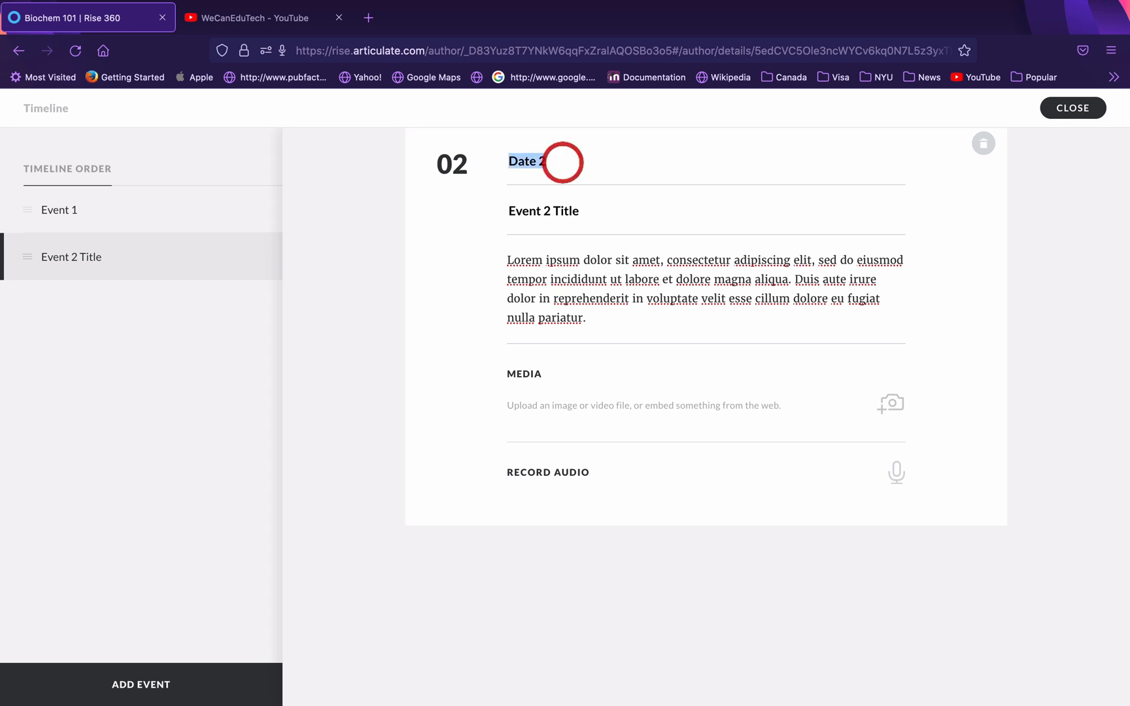
key("BackSpace")
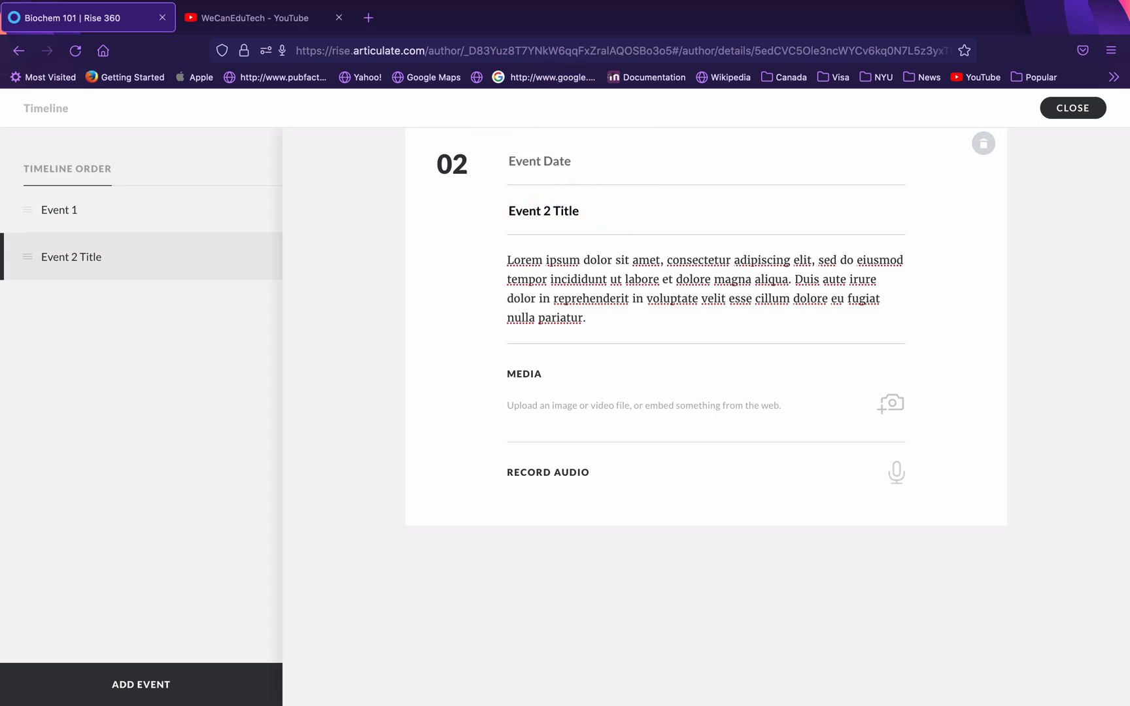
triple_click(584, 211)
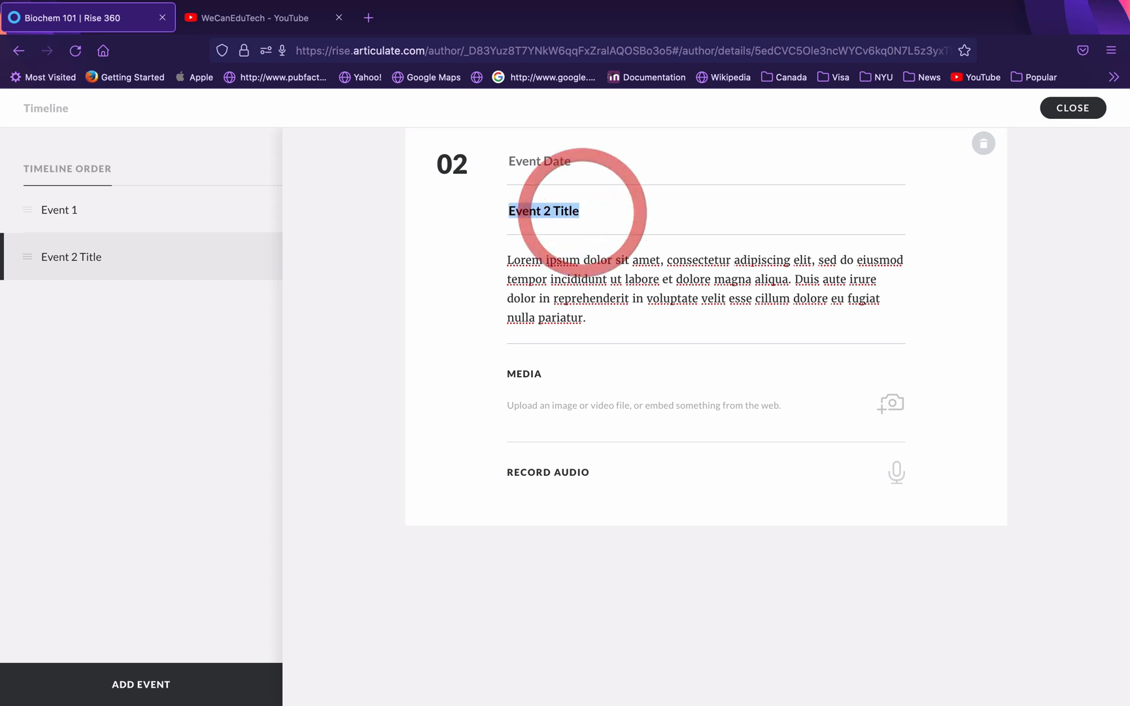
key("BackSpace")
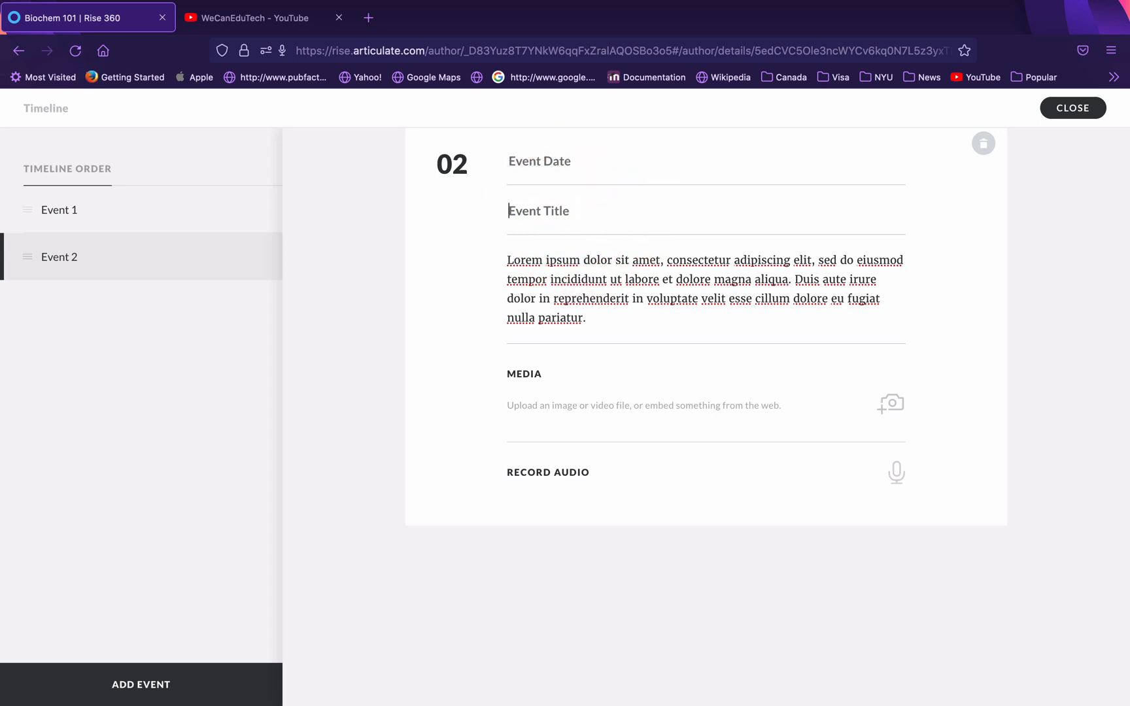
type("UDL")
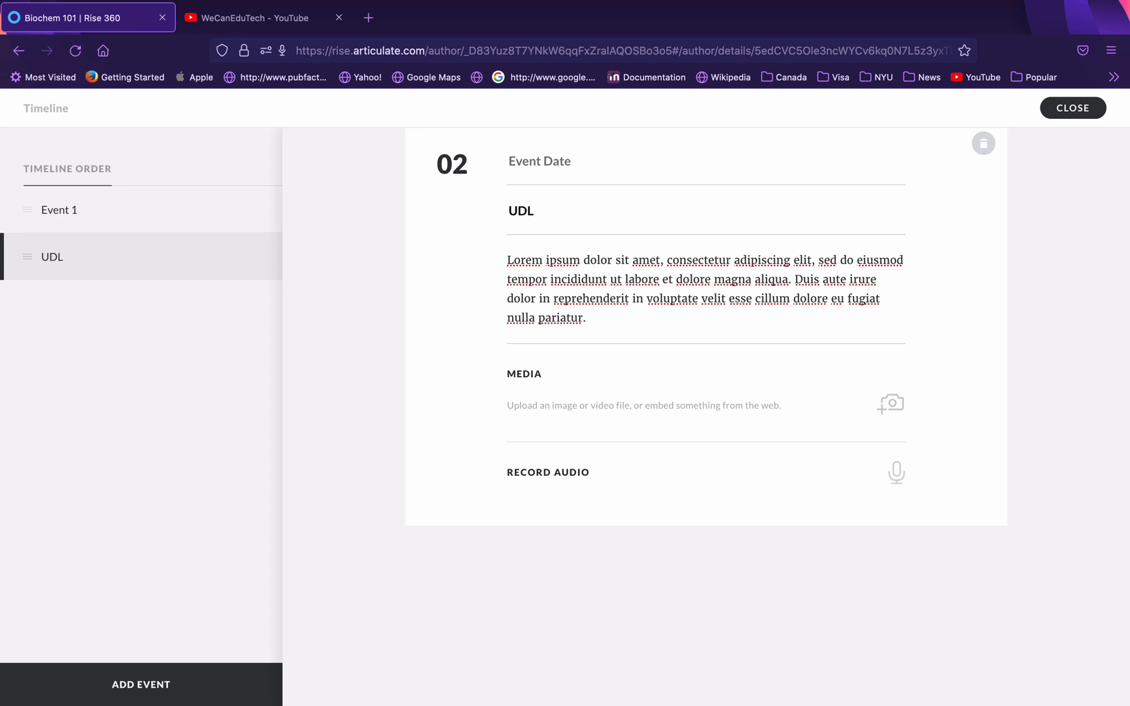
type(" Guidelines")
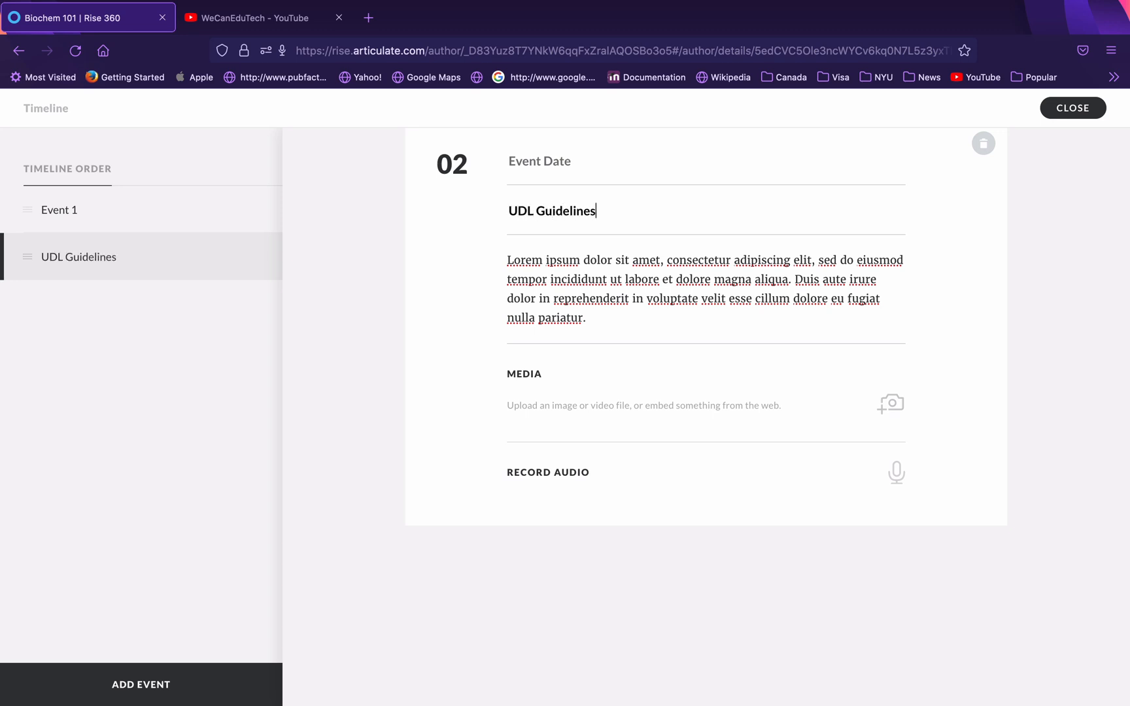
left_click_drag(509, 260, 602, 315)
key("BackSpace")
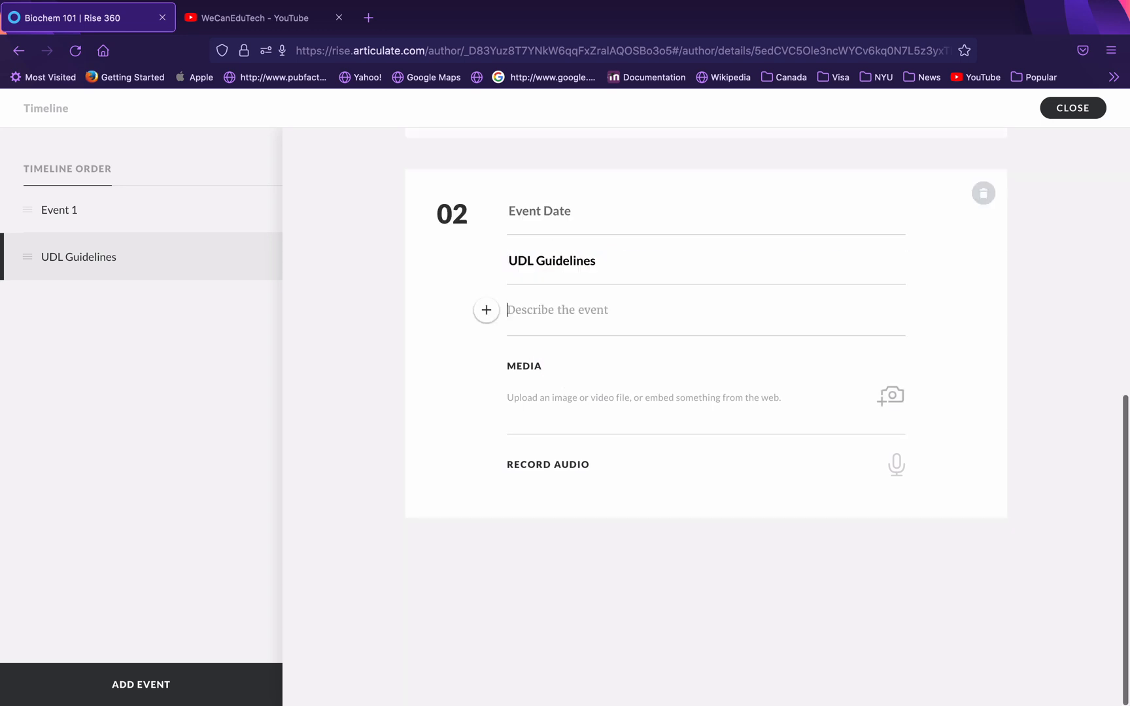
Step: Upload Slide2.png as the media of the UDL Guidelines event
left_click(890, 395)
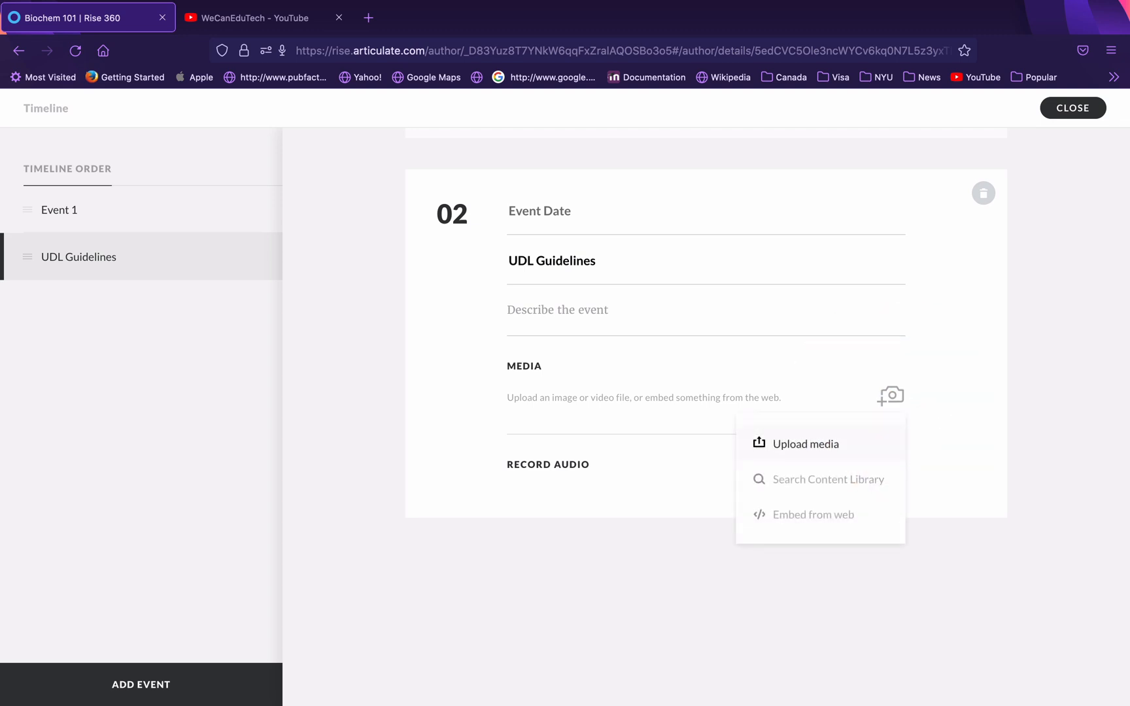
left_click(814, 441)
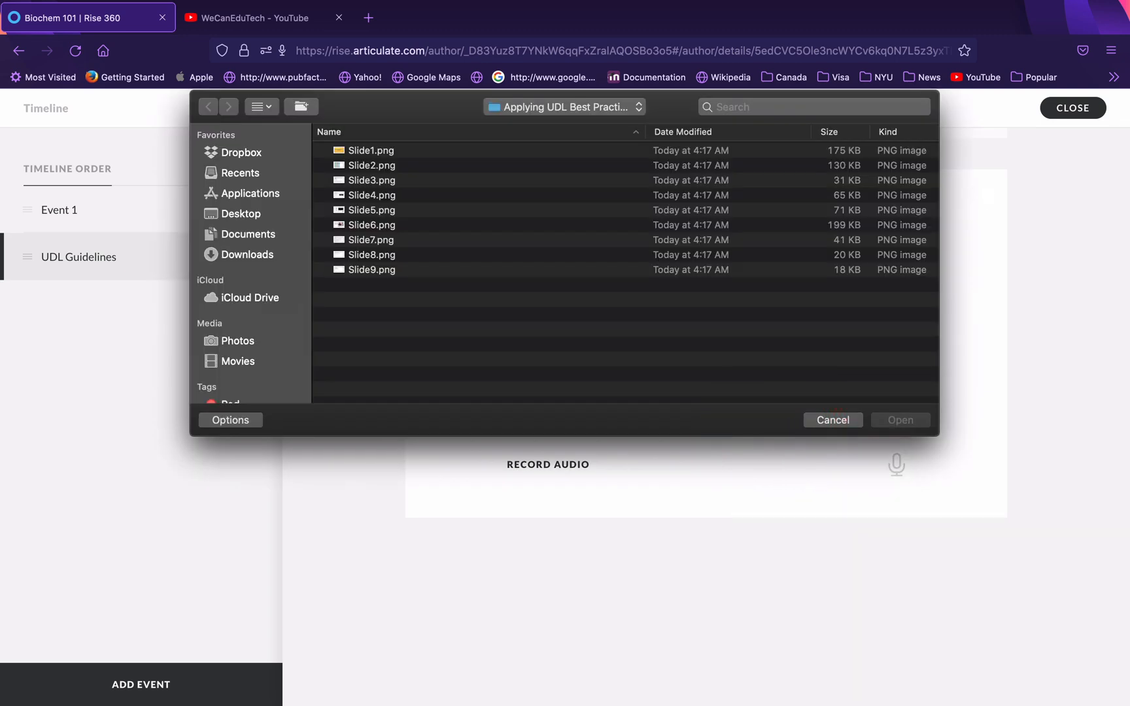
left_click(370, 165)
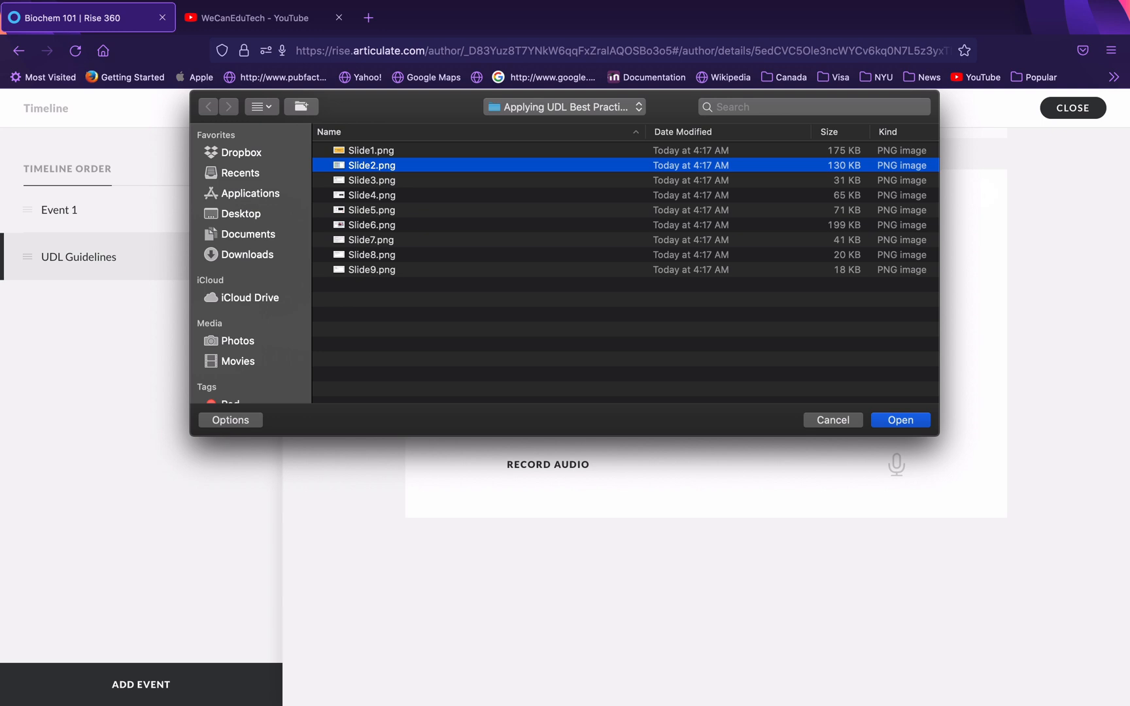
left_click(900, 420)
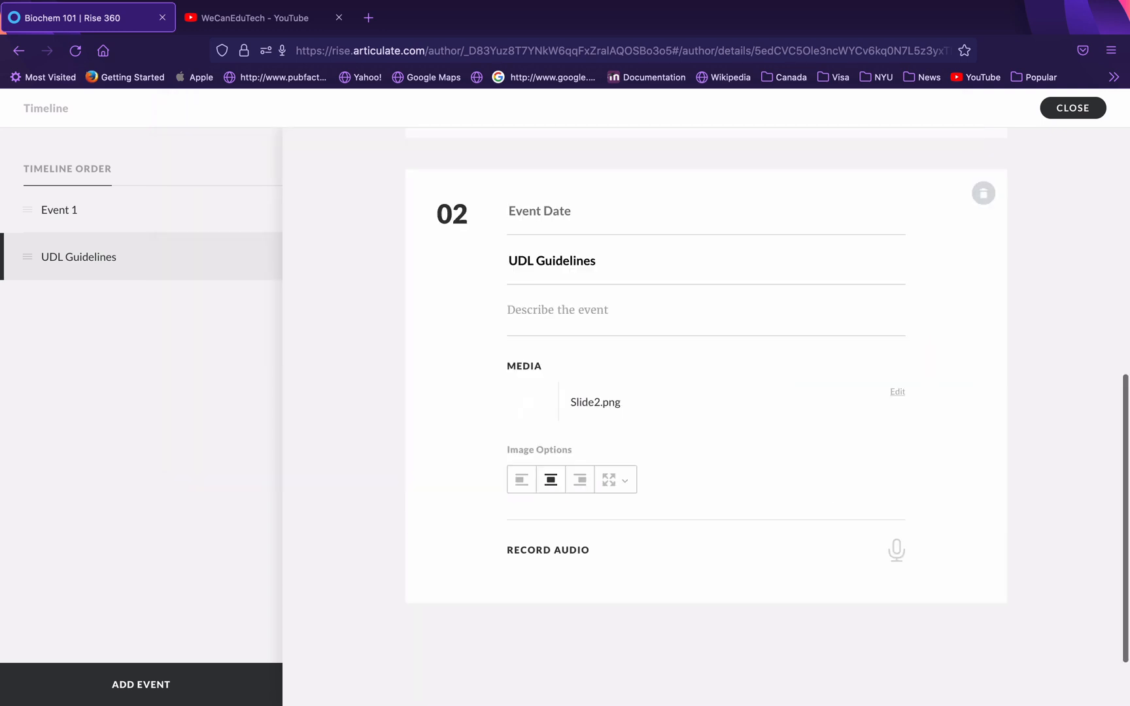
Step: Open the audio recording options of the UDL Guidelines event
scroll(706, 417, "down", 2)
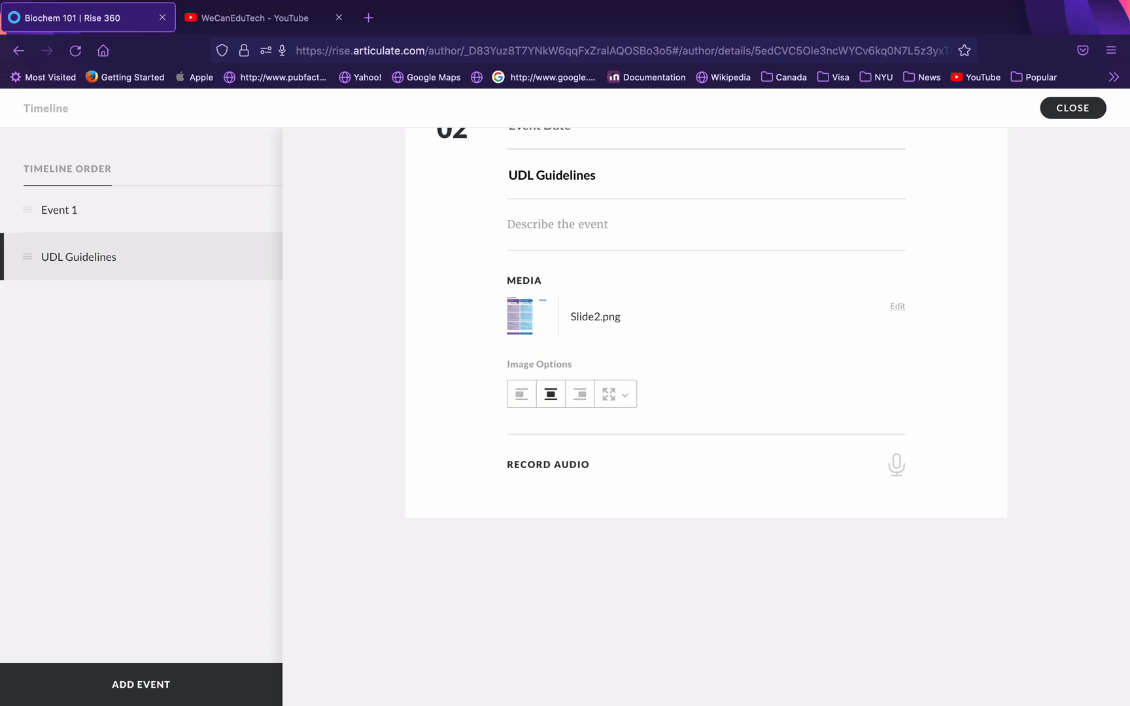
left_click(535, 465)
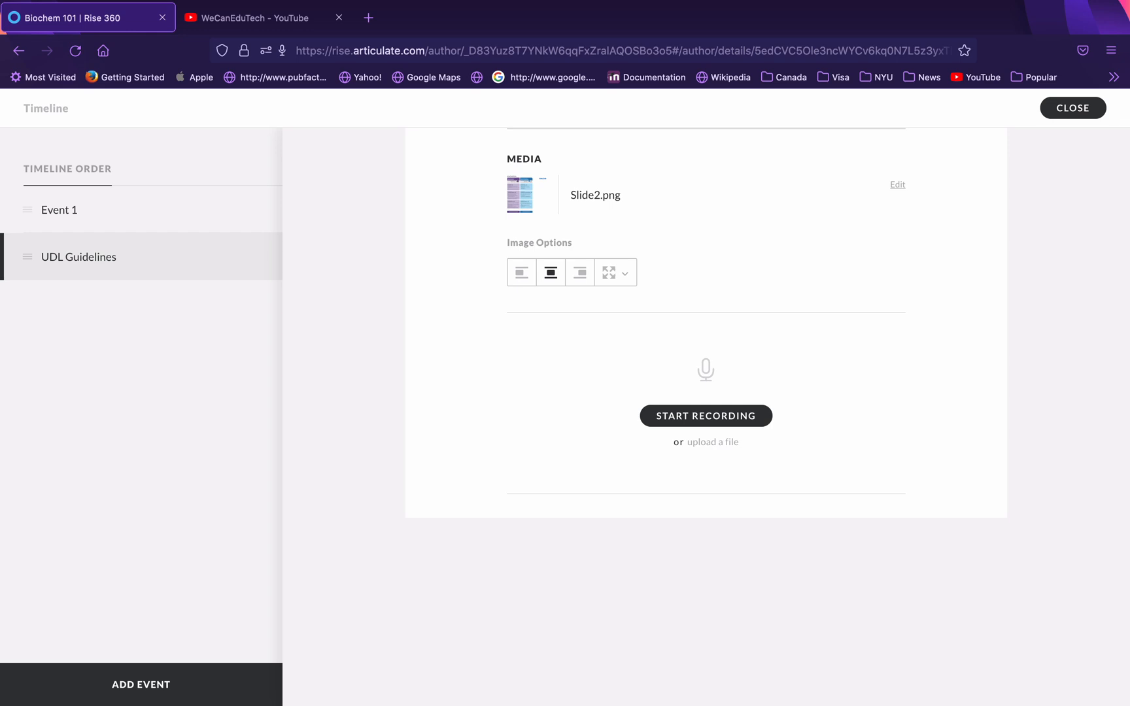
scroll(706, 405, "up", 3)
scroll(706, 406, "up", 3)
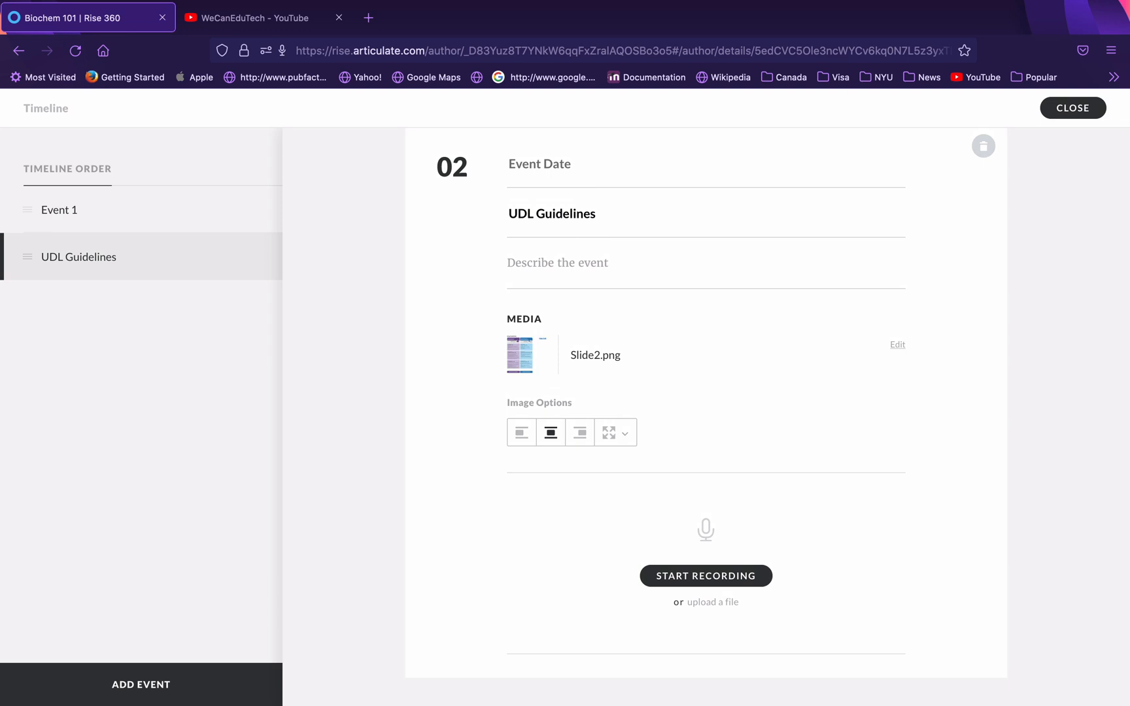
Step: Close the timeline editor and look over the two slide events in the lesson
left_click(1072, 108)
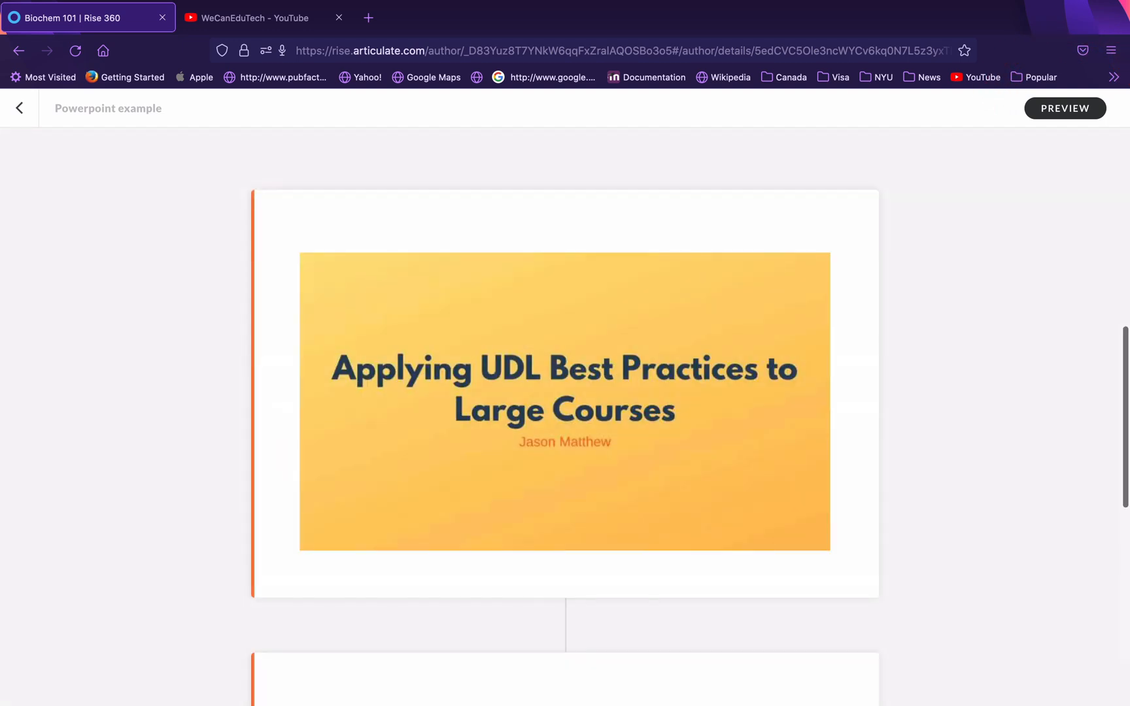
scroll(565, 416, "down", 7)
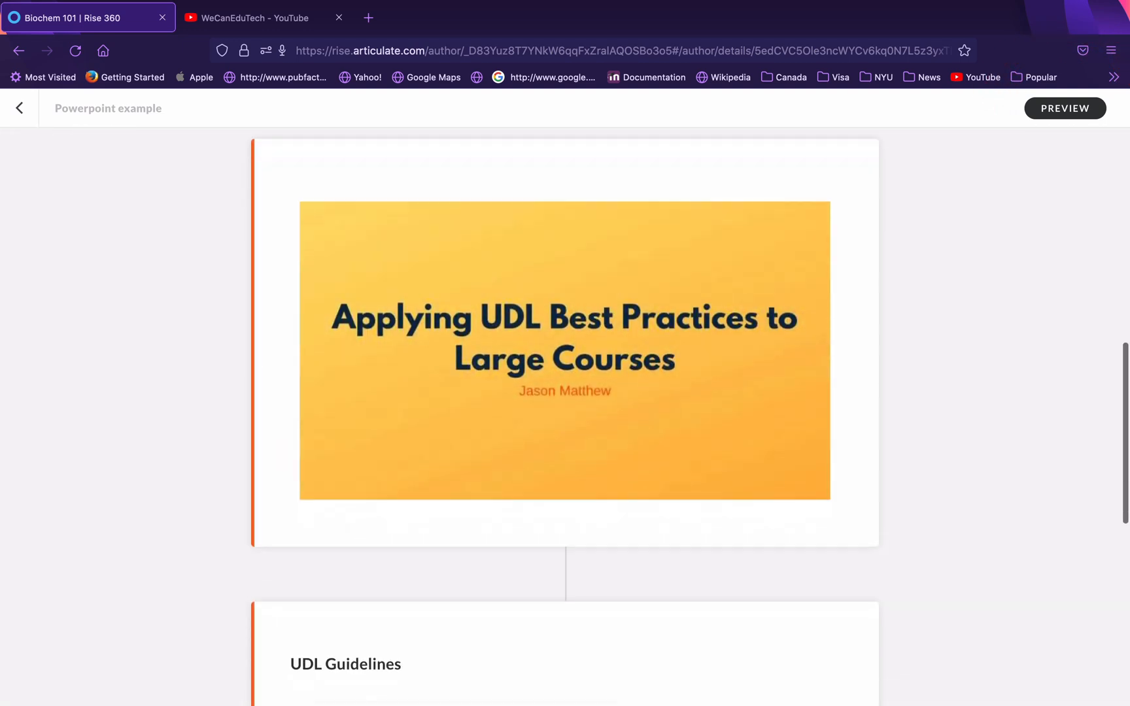
scroll(565, 416, "down", 2)
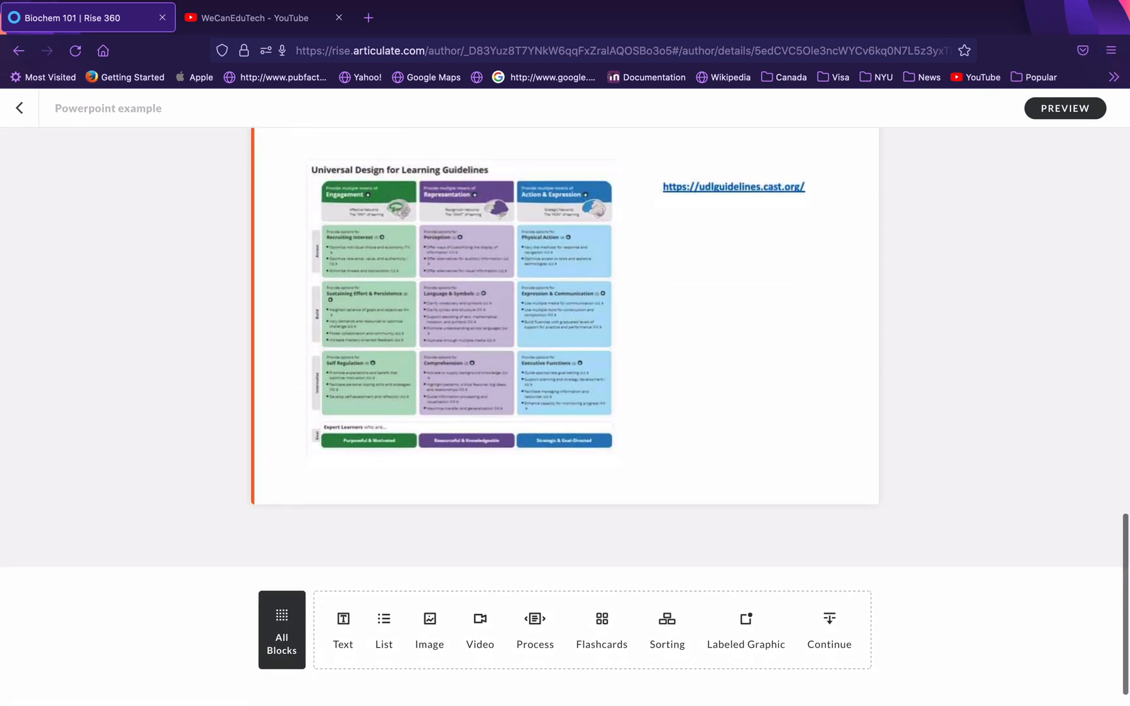
scroll(565, 416, "up", 9)
scroll(565, 417, "down", 2)
scroll(564, 417, "up", 2)
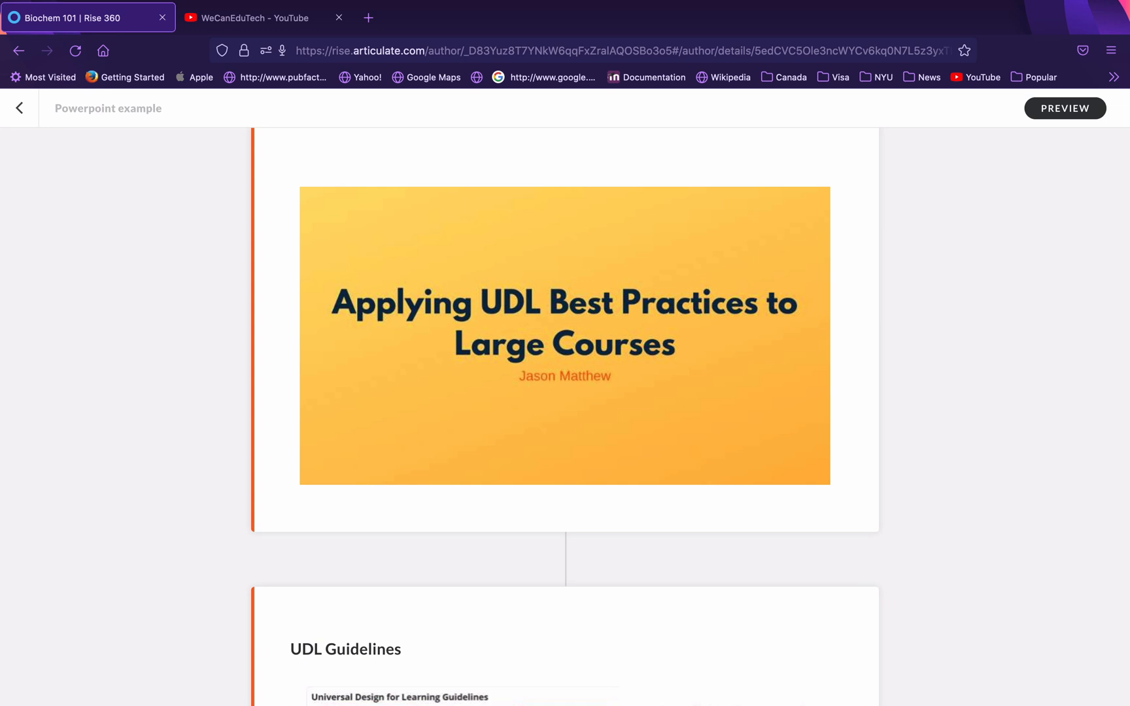
scroll(565, 416, "up", 1)
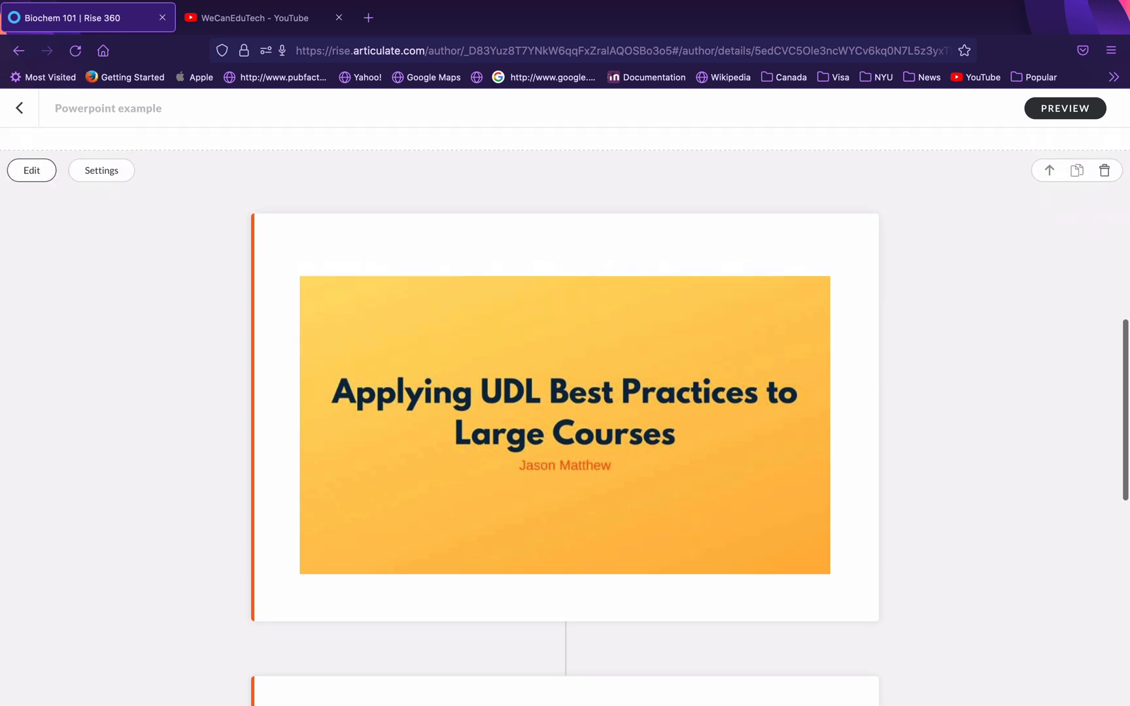
Step: Record a voice-over of about 10 seconds for the timeline event with Slide1.png and close the timeline editor
left_click(32, 170)
scroll(550, 461, "down", 2)
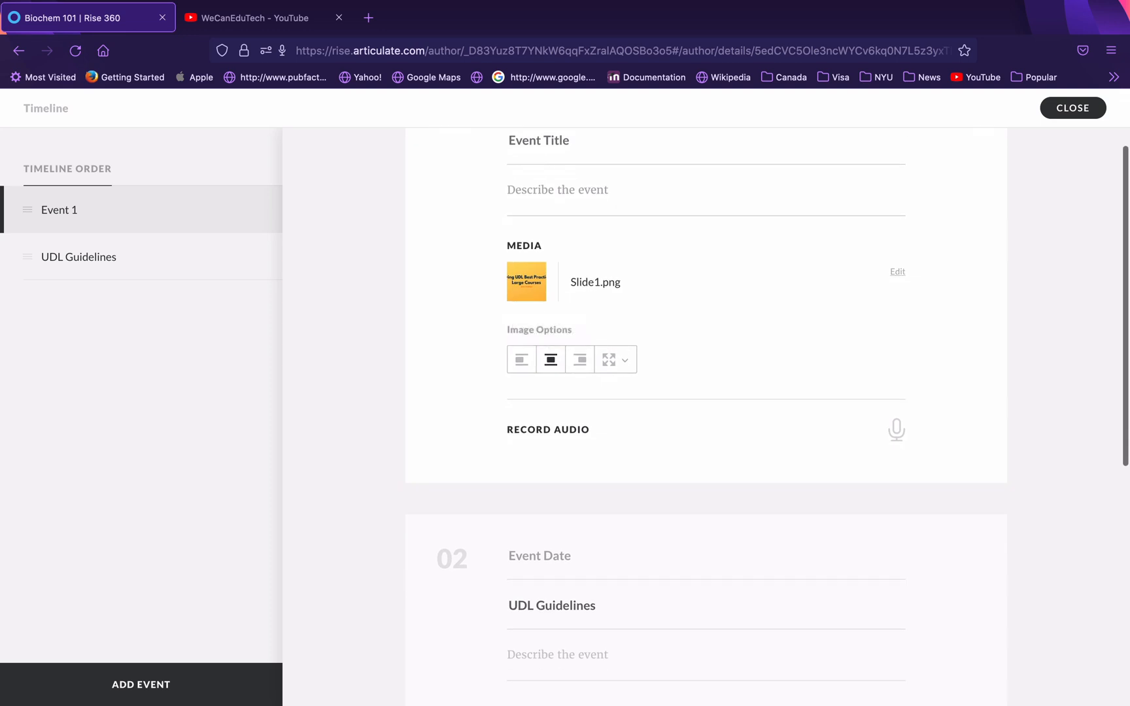
scroll(706, 406, "up", 1)
left_click(538, 509)
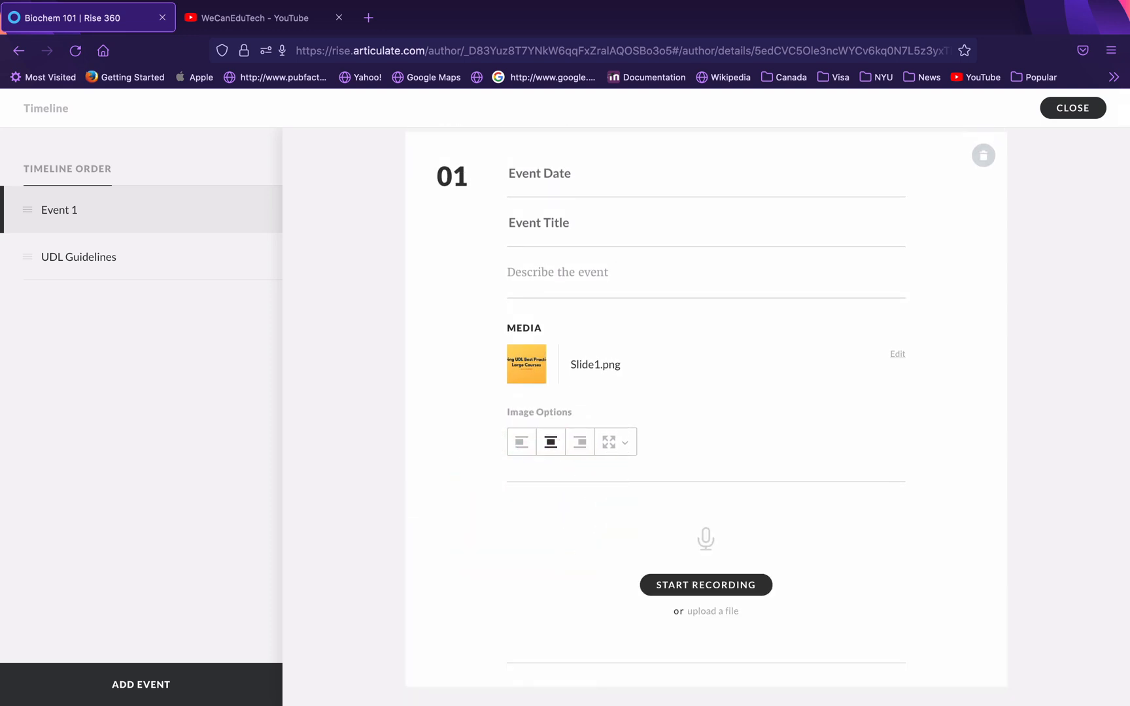
left_click(686, 582)
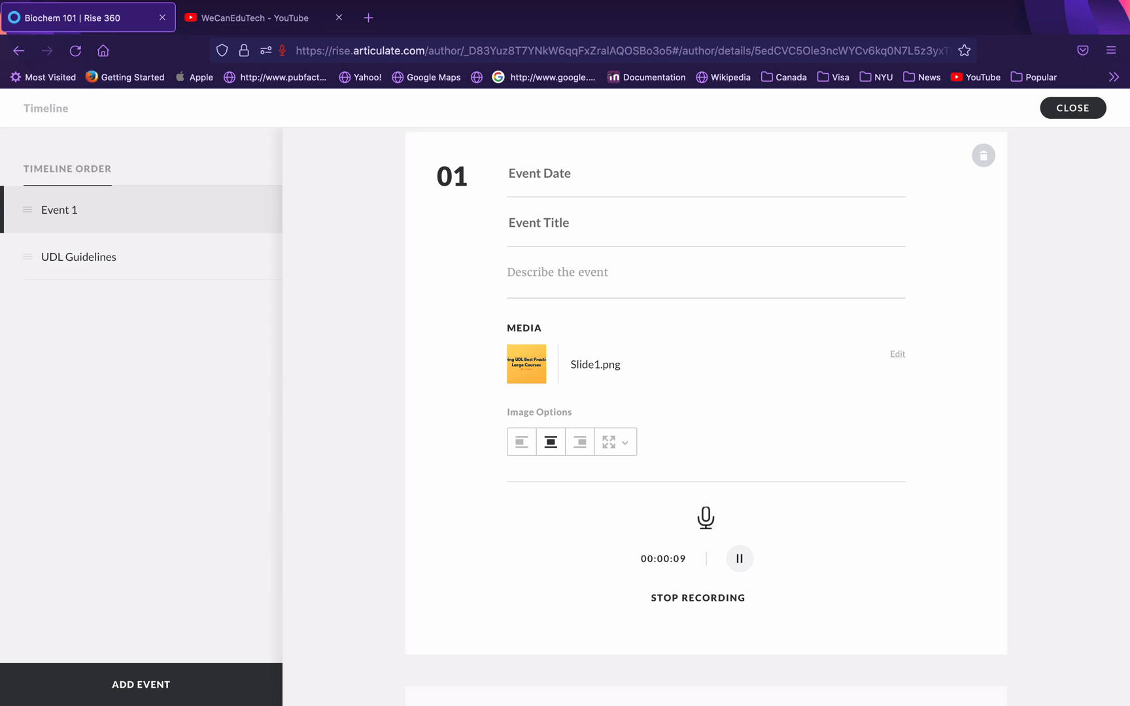
left_click(696, 599)
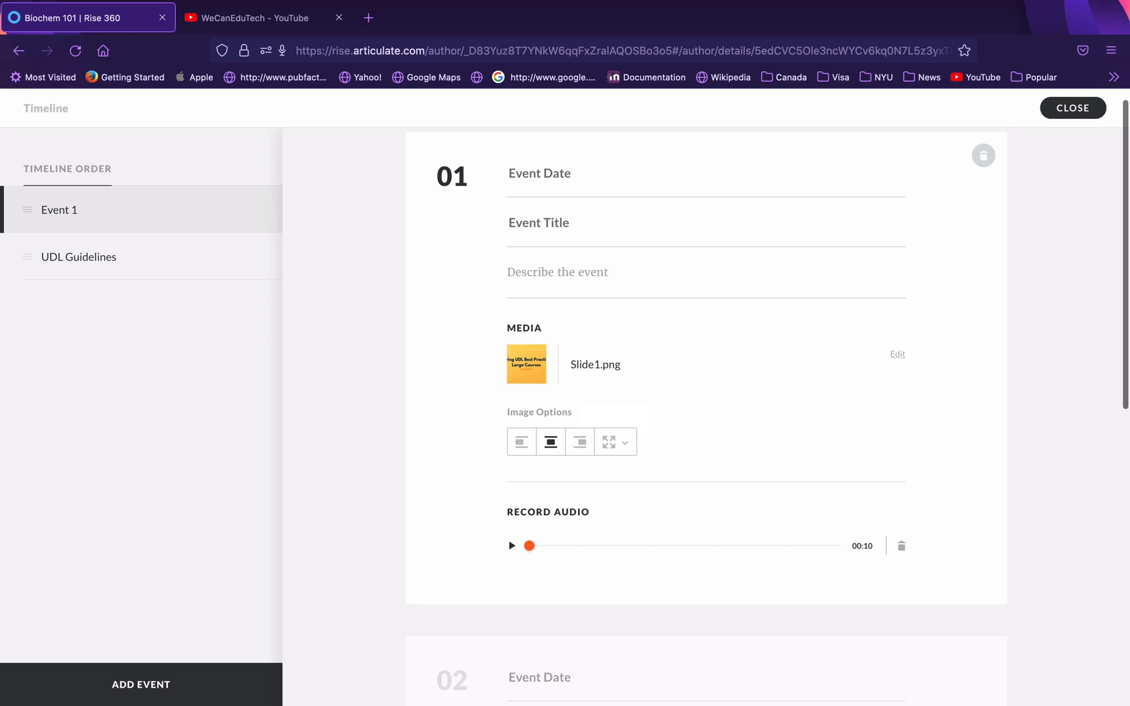
left_click(1070, 109)
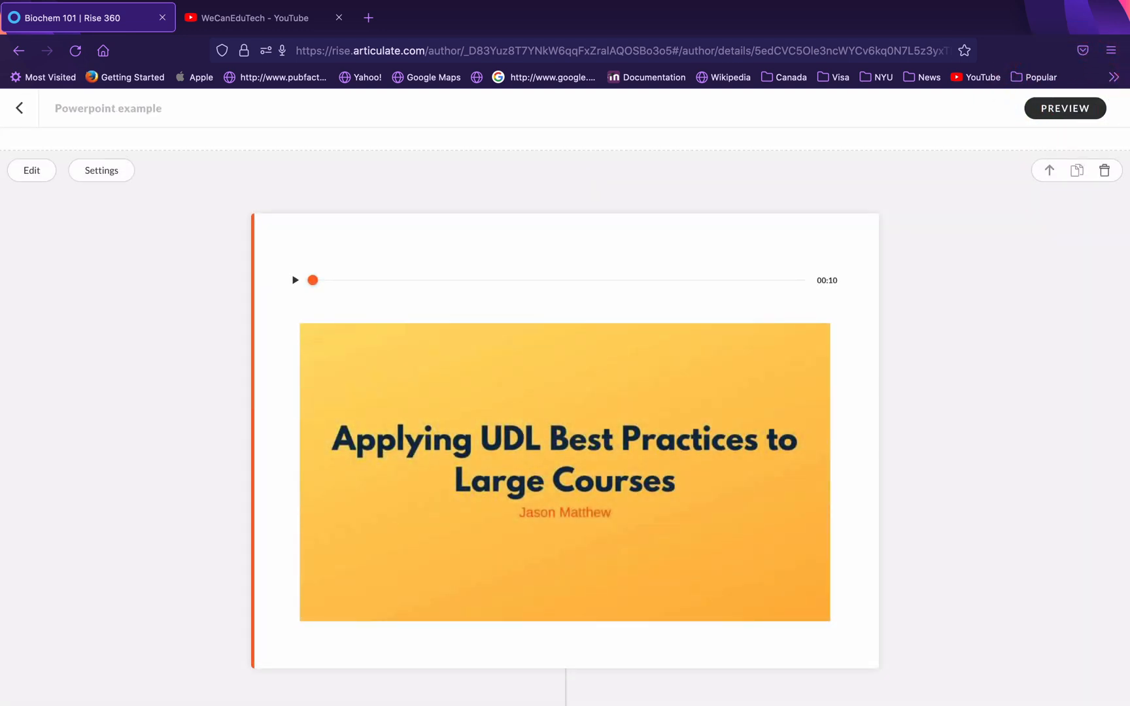
Step: Examine the timeline block in the lesson, from the title slide with its audio player to the UDL Guidelines slide
scroll(564, 392, "down", 2)
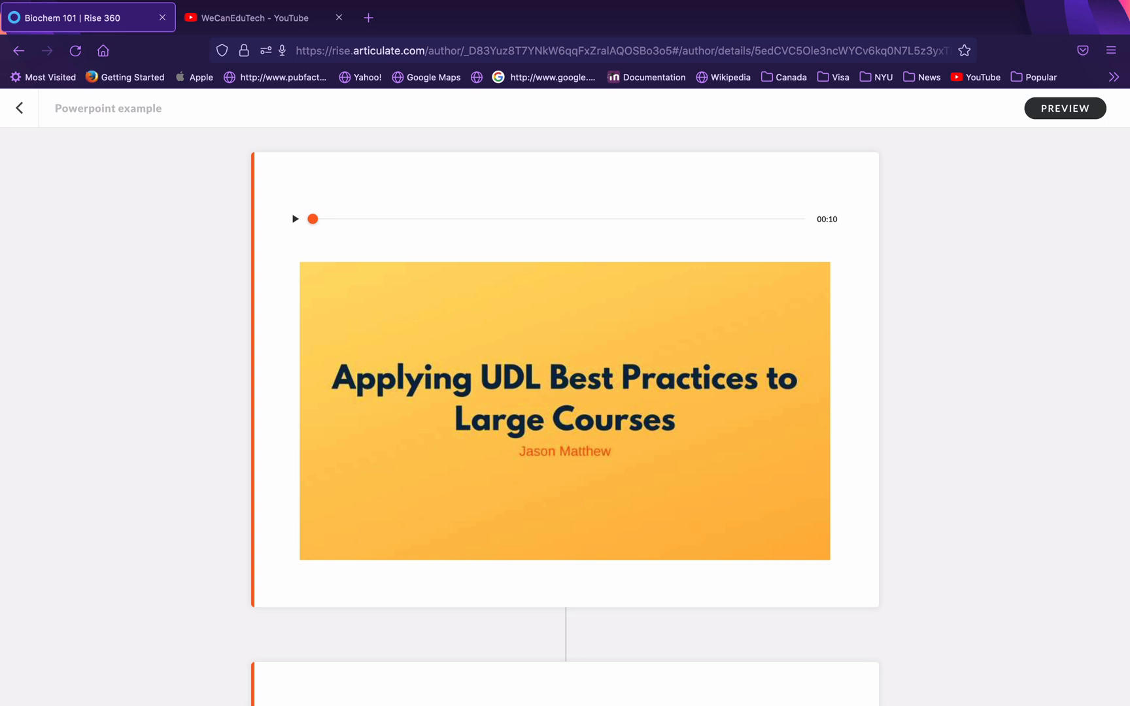
scroll(565, 418, "down", 6)
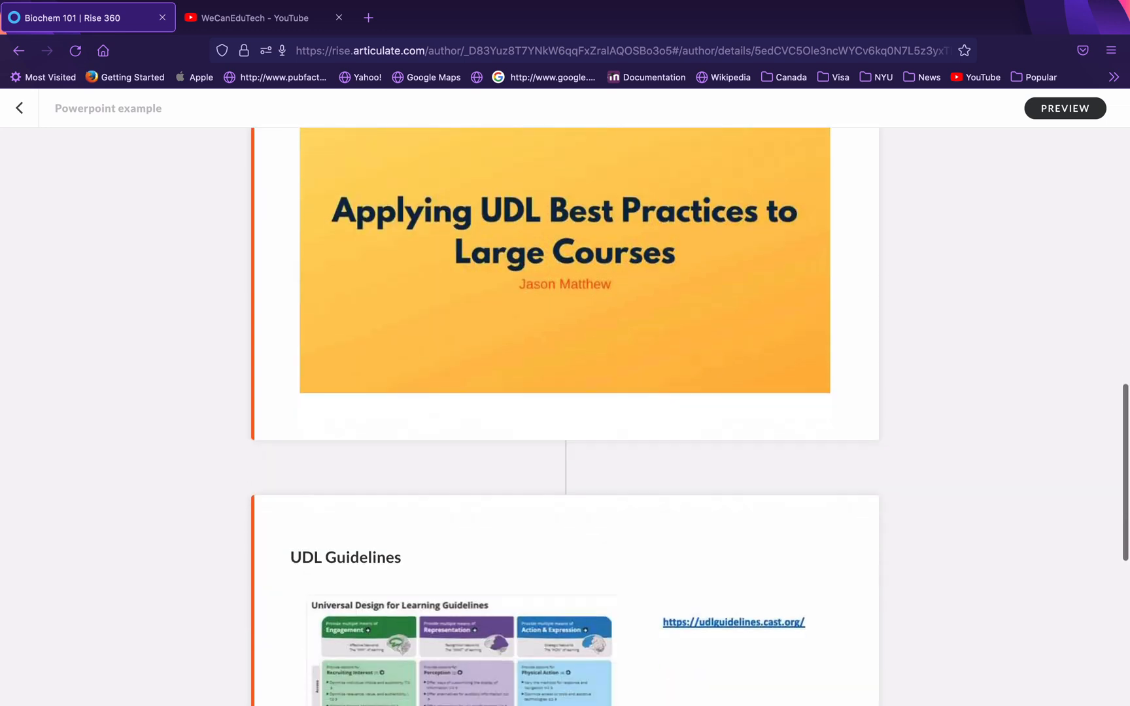
scroll(565, 392, "down", 2)
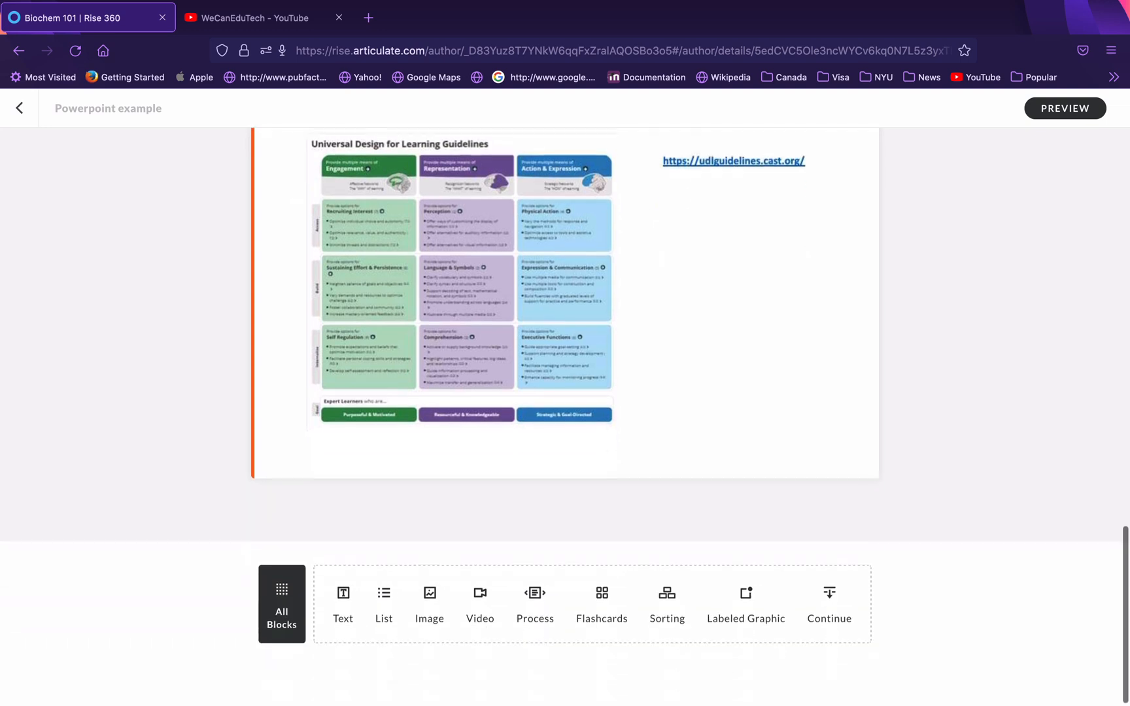
scroll(565, 392, "up", 10)
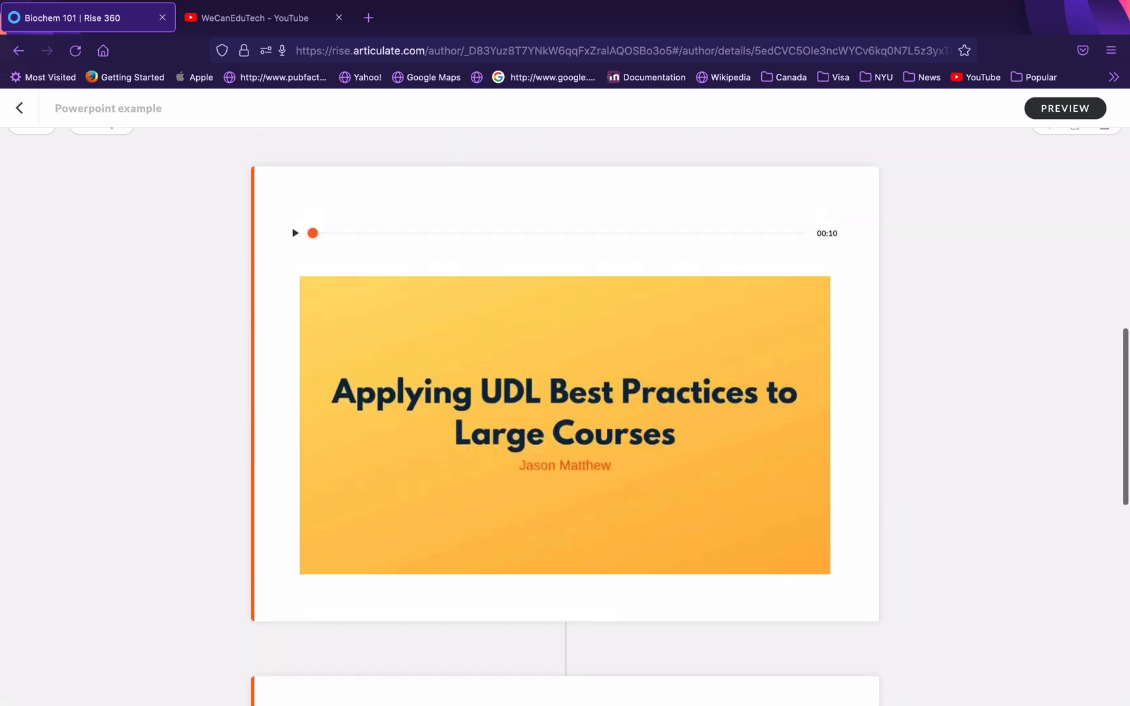
scroll(565, 392, "down", 3)
scroll(565, 392, "up", 4)
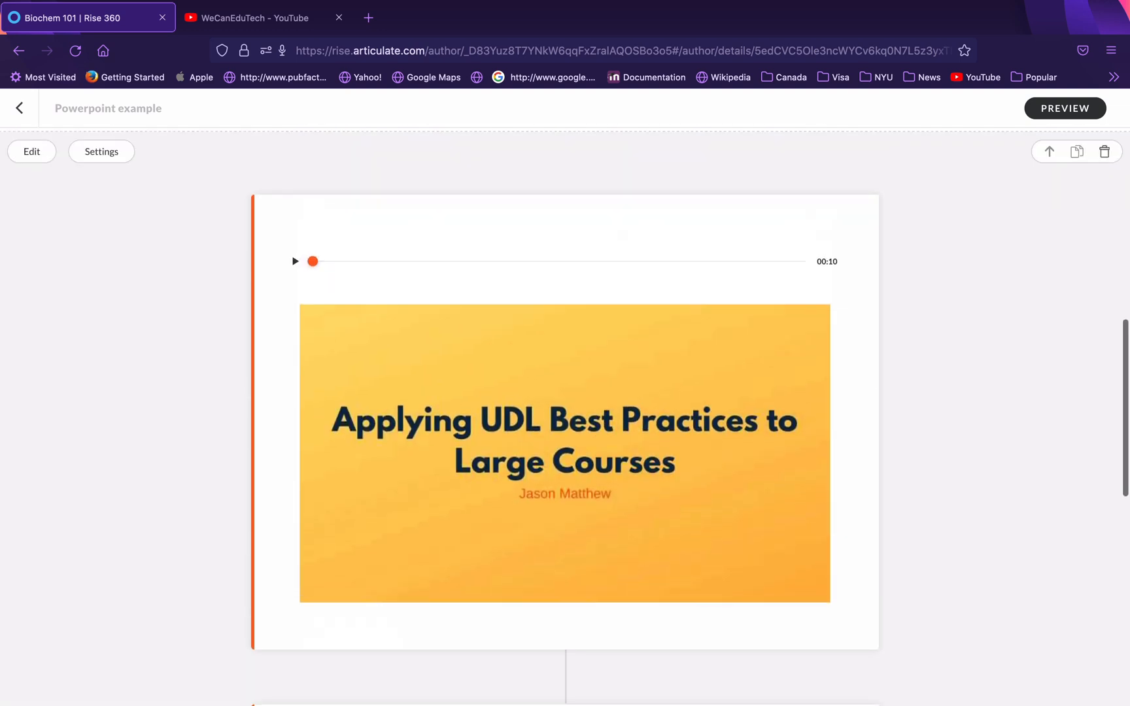
scroll(565, 392, "down", 6)
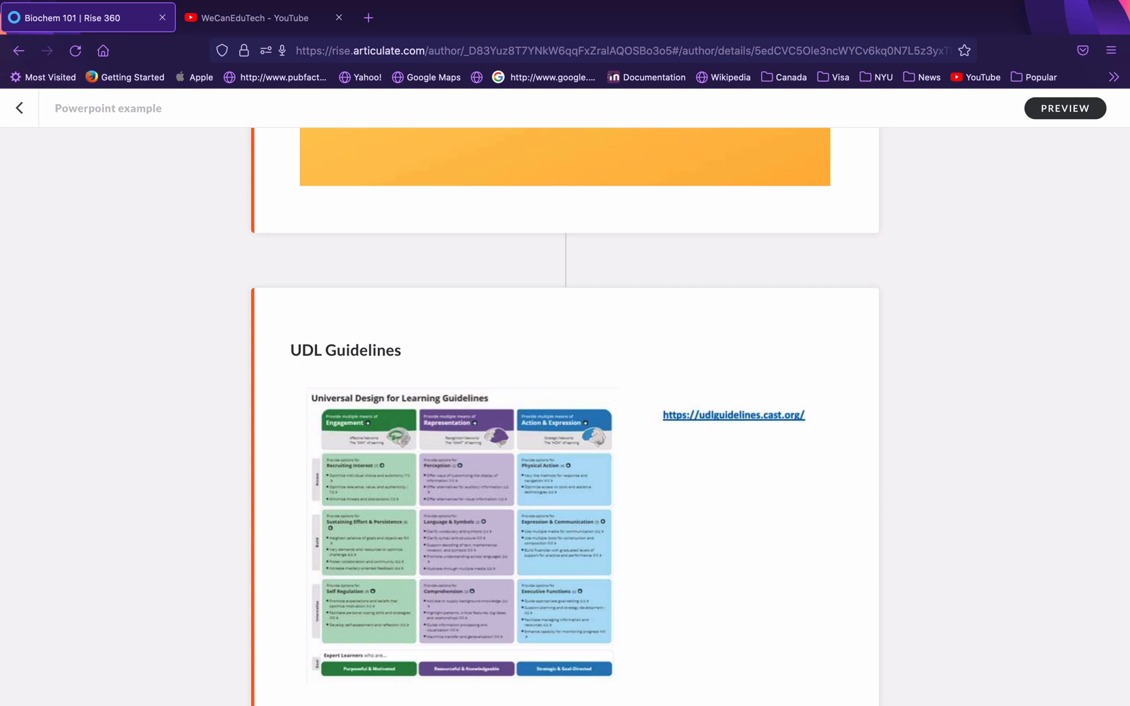
scroll(565, 419, "up", 5)
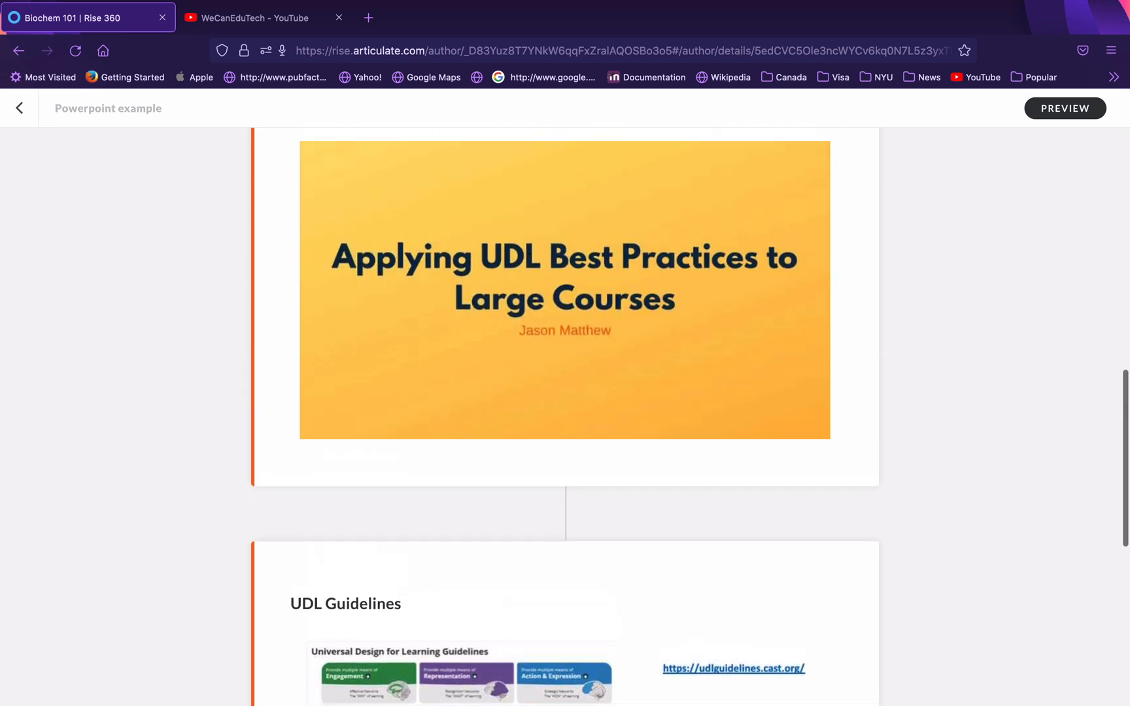
scroll(565, 419, "down", 3)
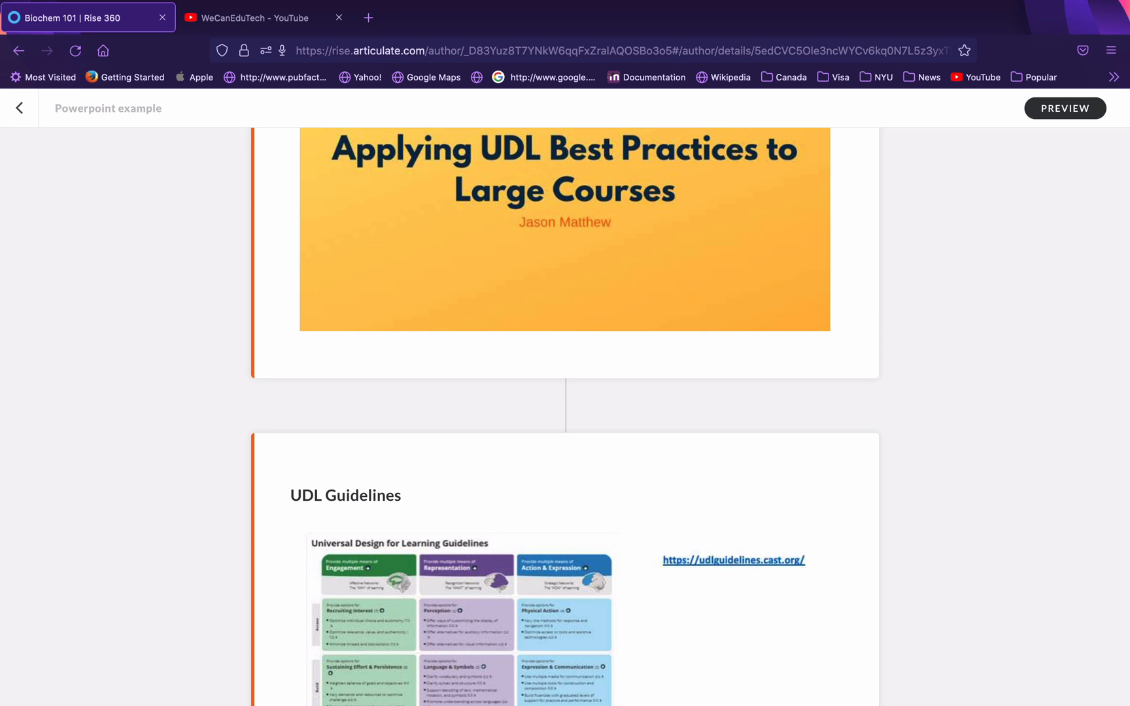
scroll(565, 418, "up", 5)
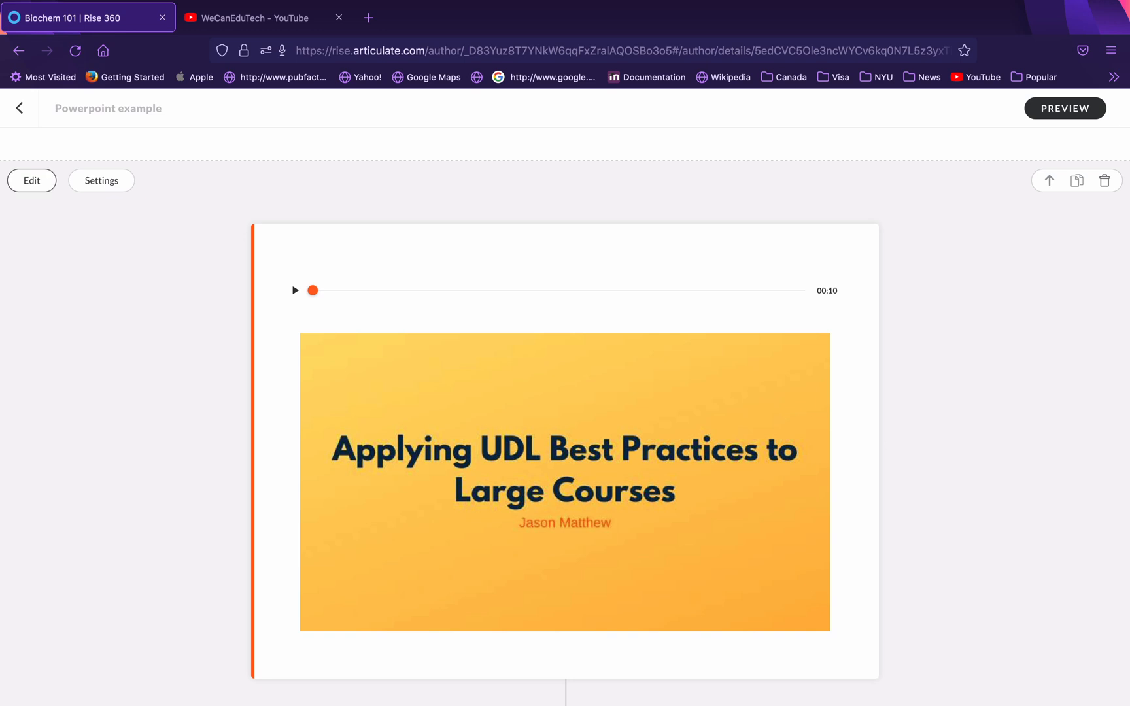
Step: Reopen the timeline for editing and move the Slide1.png event below the UDL Guidelines event
left_click(31, 180)
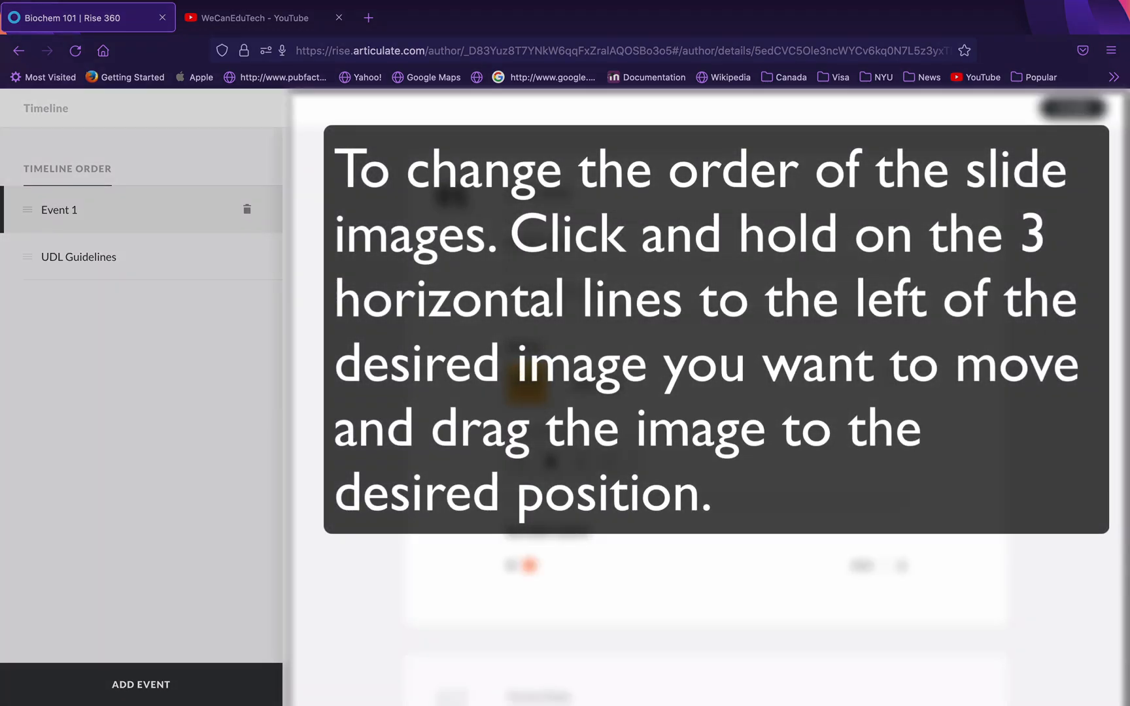
left_click(27, 218)
left_click_drag(27, 218, 24, 283)
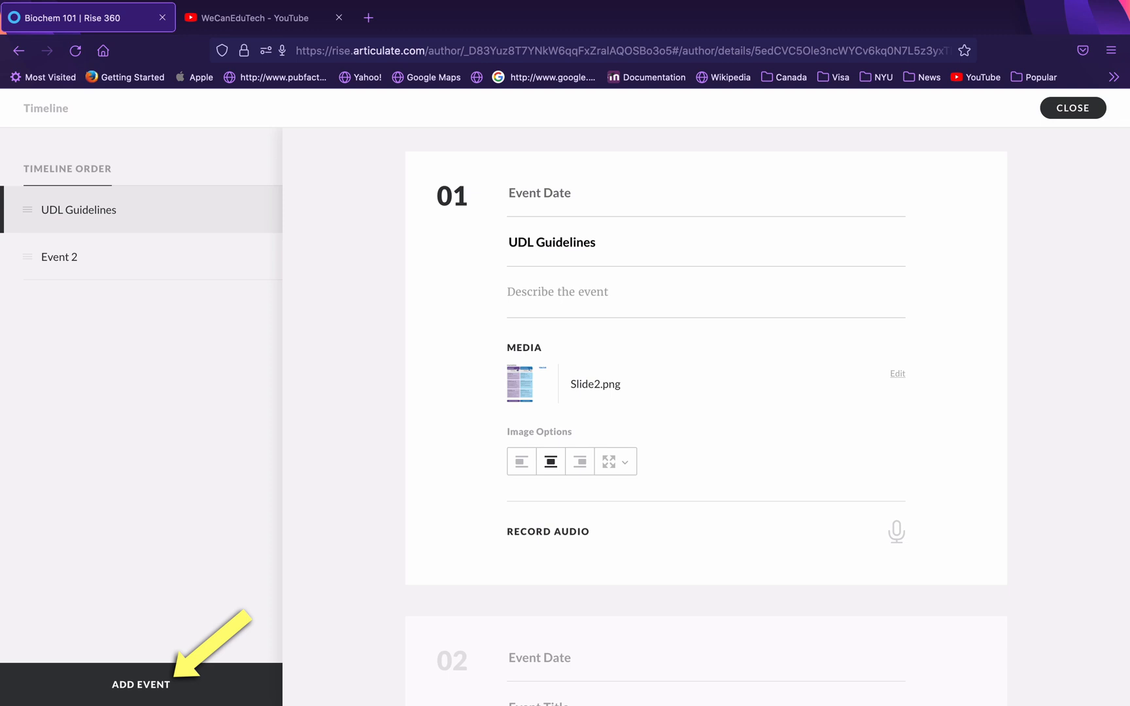
Step: Add a new event to the timeline and place it last, below the Slide1.png event
left_click(136, 689)
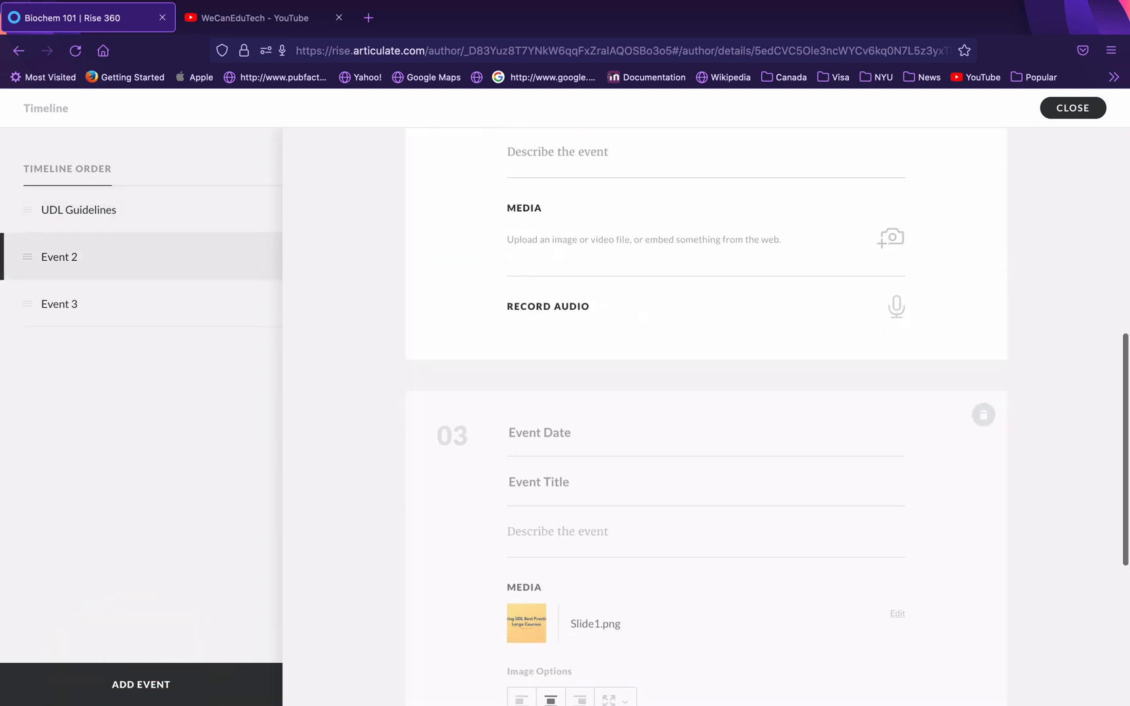
scroll(706, 416, "down", 5)
scroll(706, 416, "up", 6)
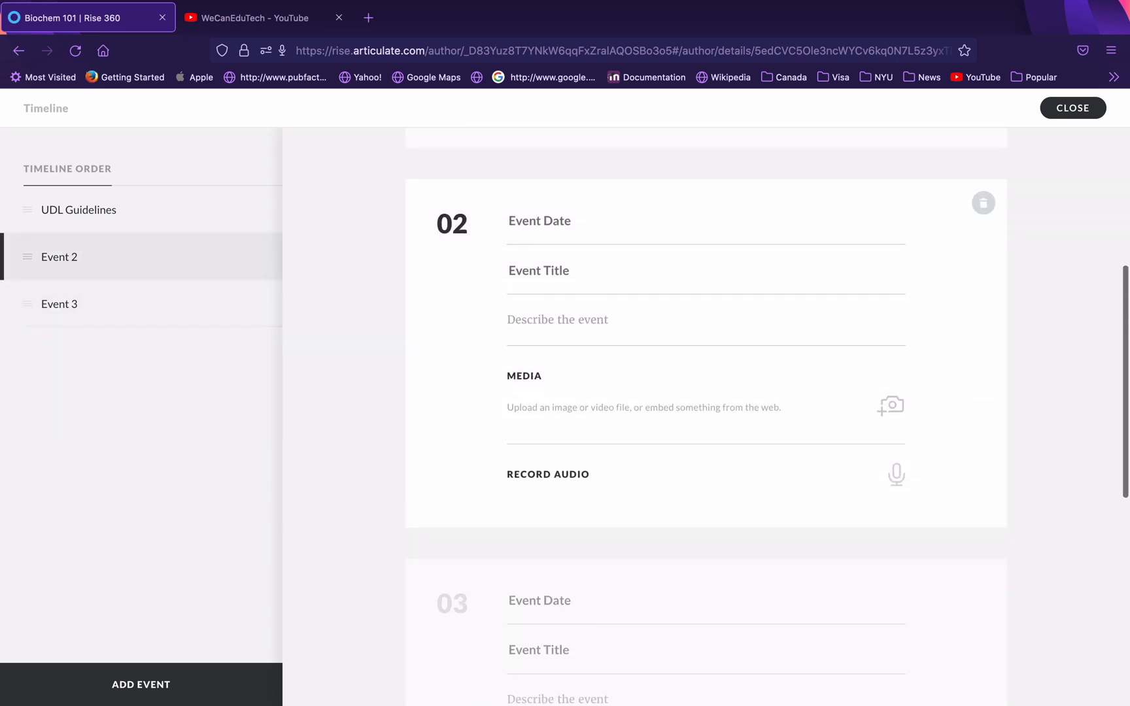
left_click_drag(27, 259, 38, 328)
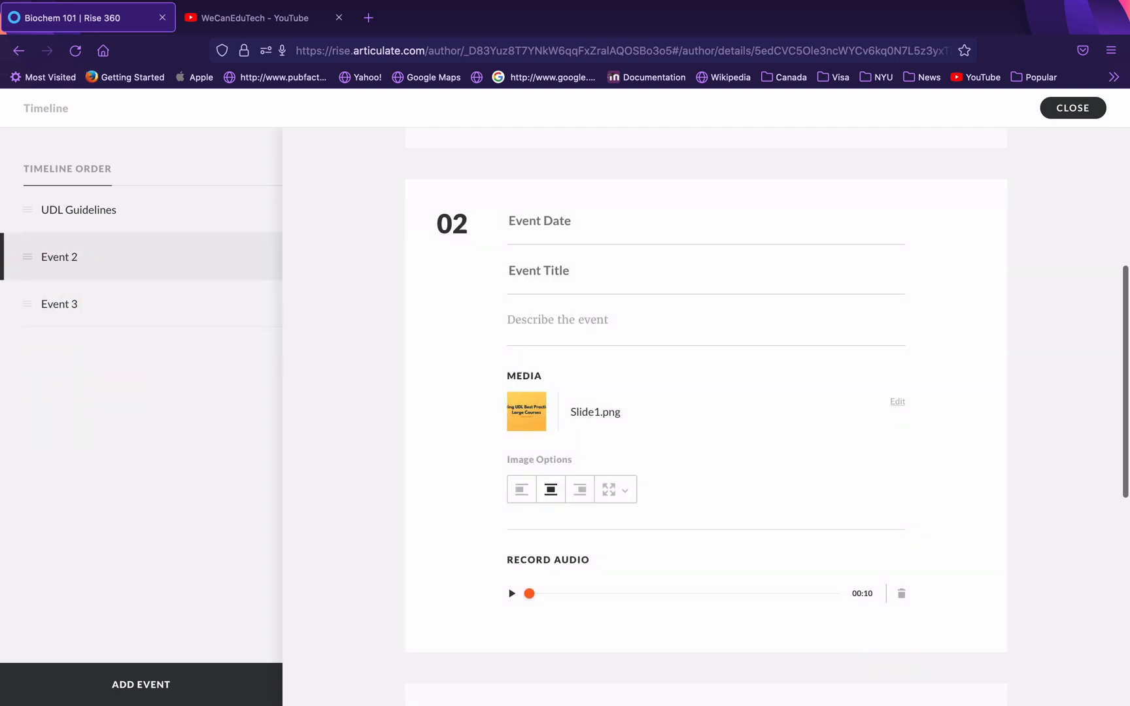
scroll(706, 416, "down", 8)
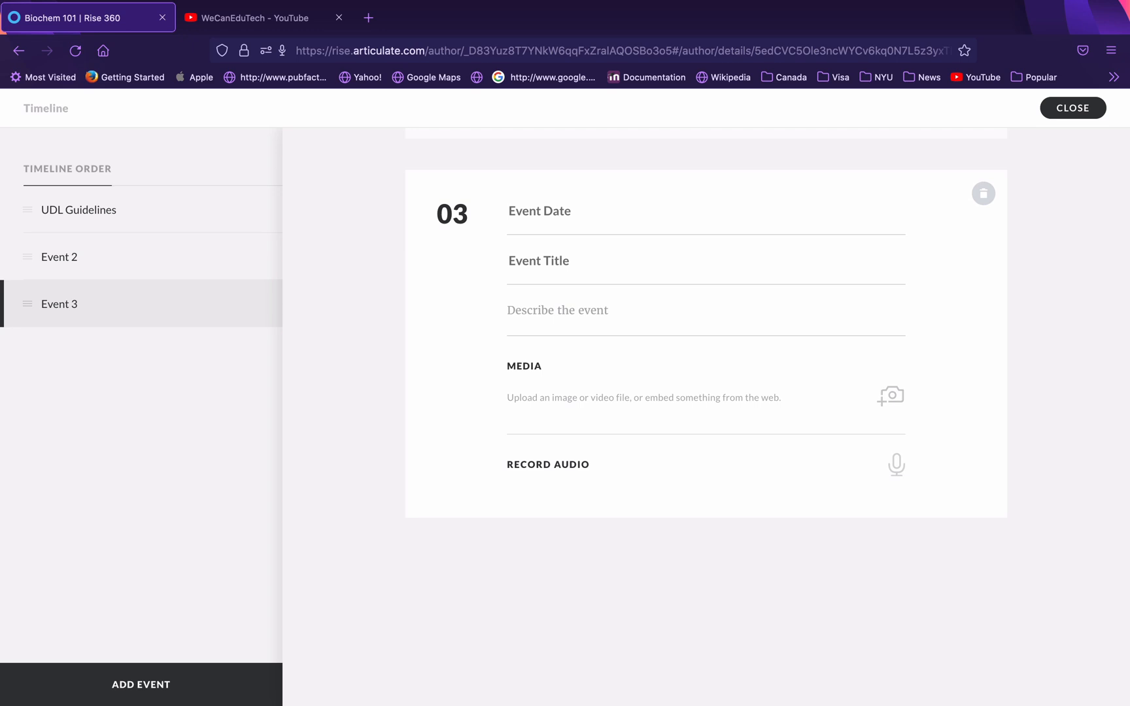
Step: Add a fourth event to the timeline and close the timeline editor
left_click(128, 376)
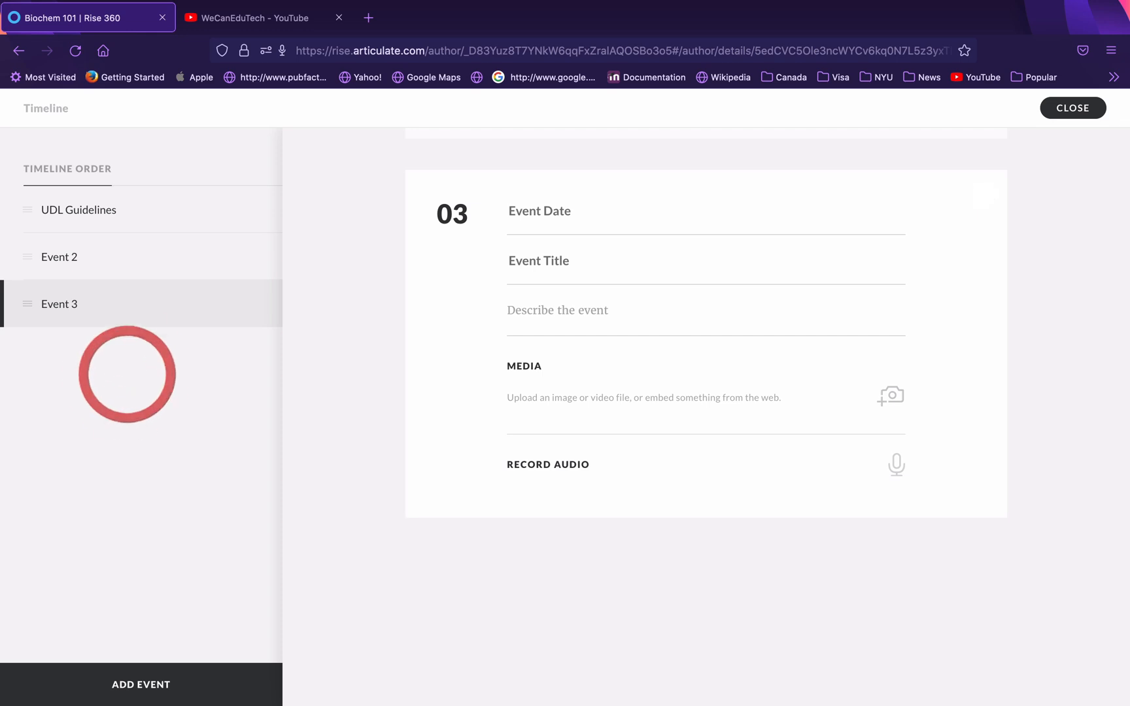
left_click(142, 684)
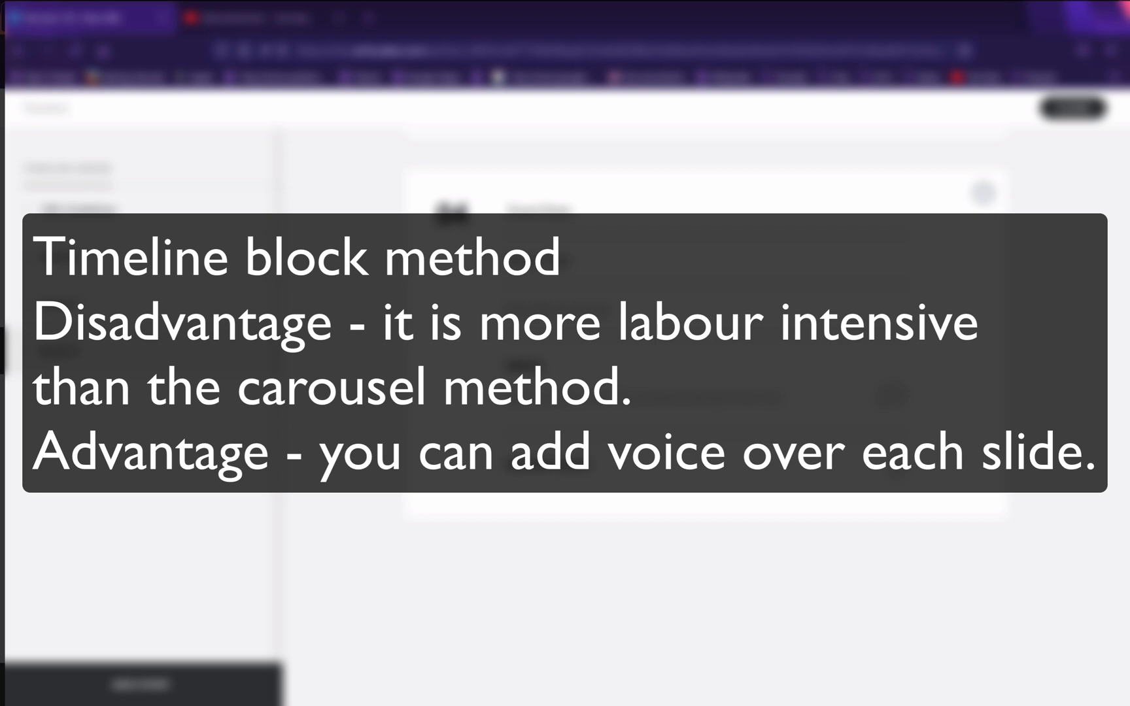
scroll(706, 392, "up", 10)
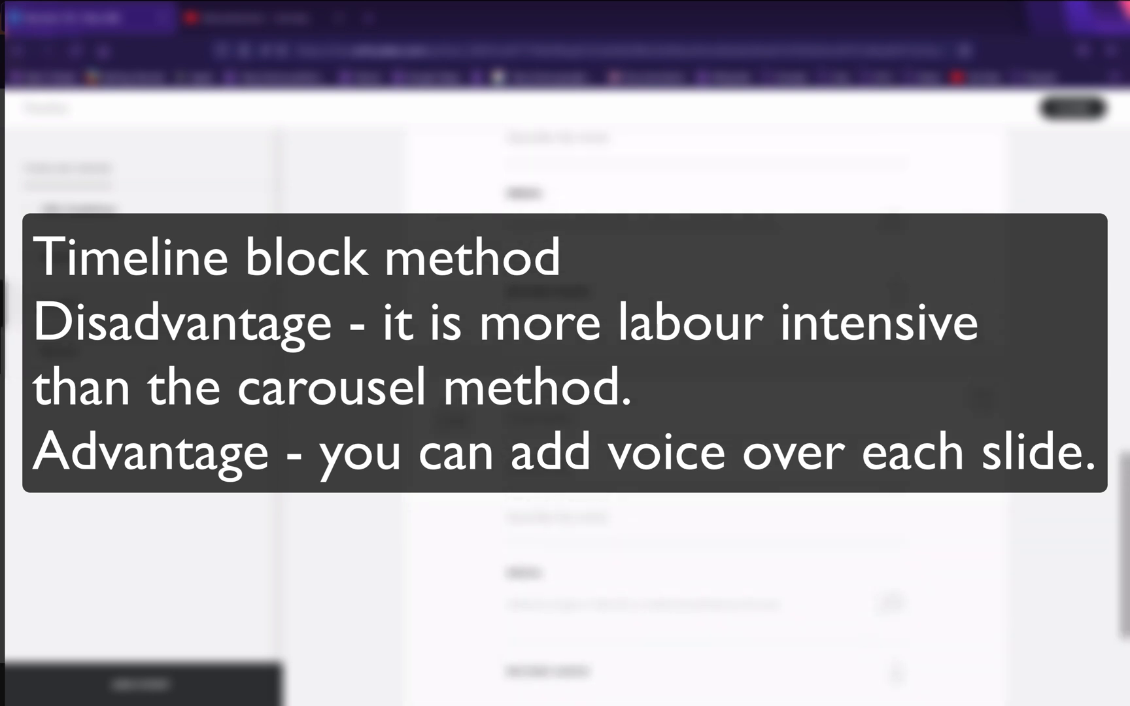
scroll(706, 392, "up", 5)
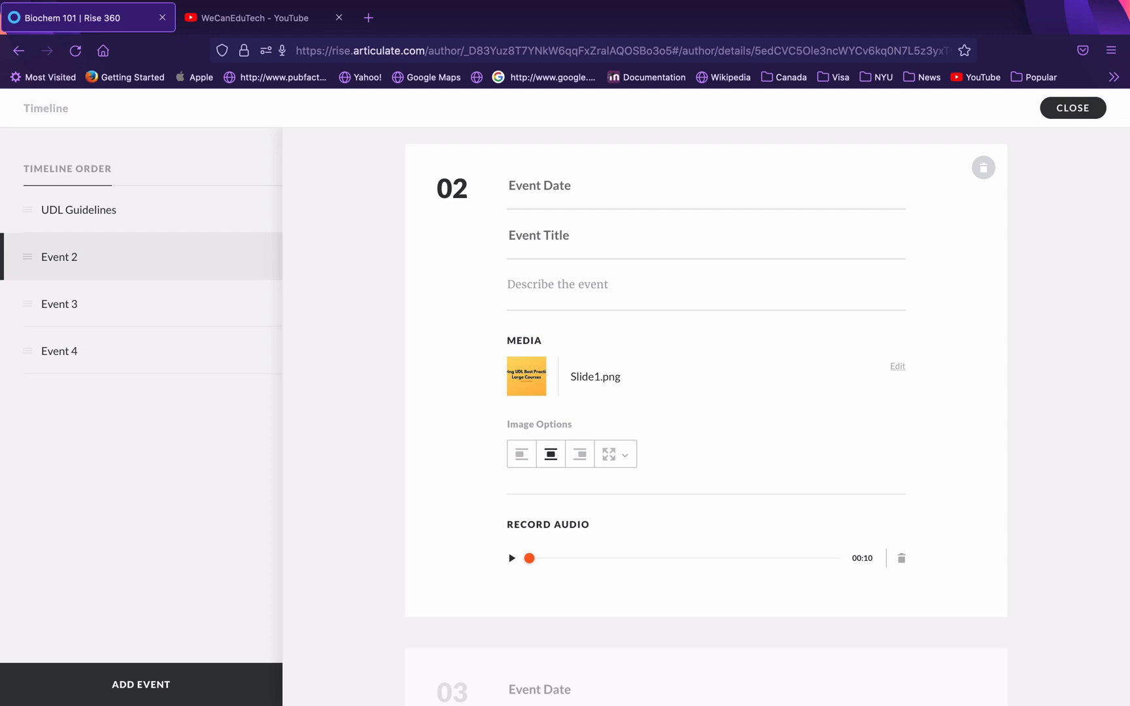
left_click(1067, 112)
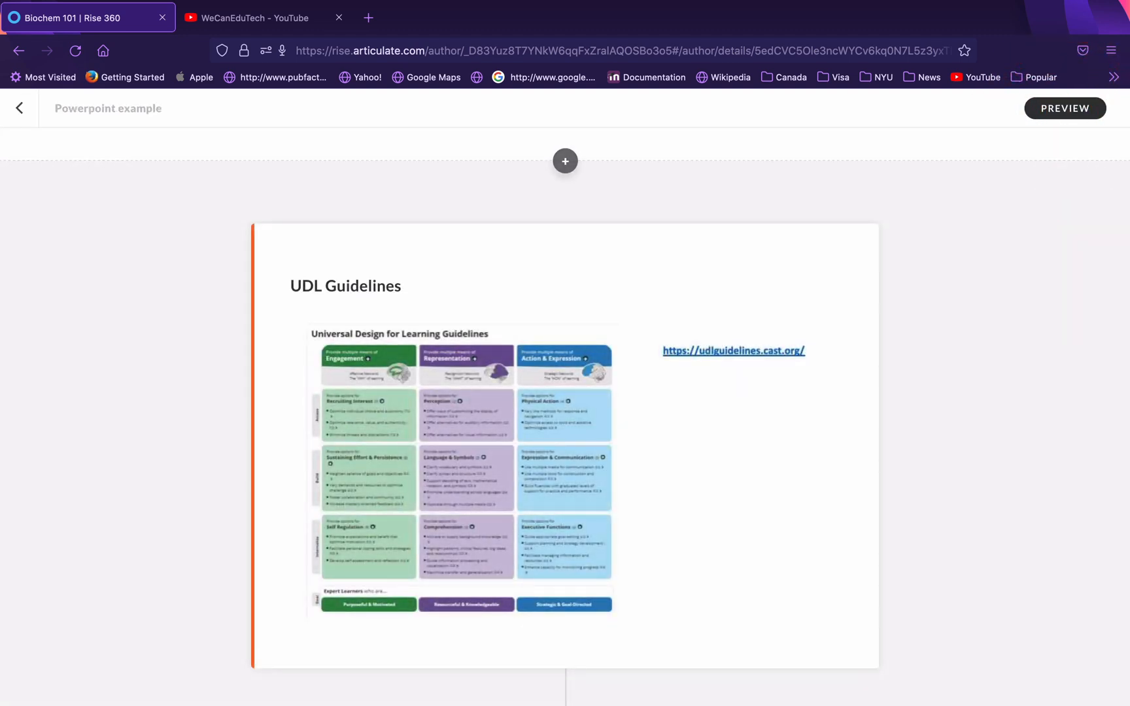
Step: Preview the lesson, enlarge the UDL Guidelines slide image in the timeline, and close the enlarged view
left_click(1036, 114)
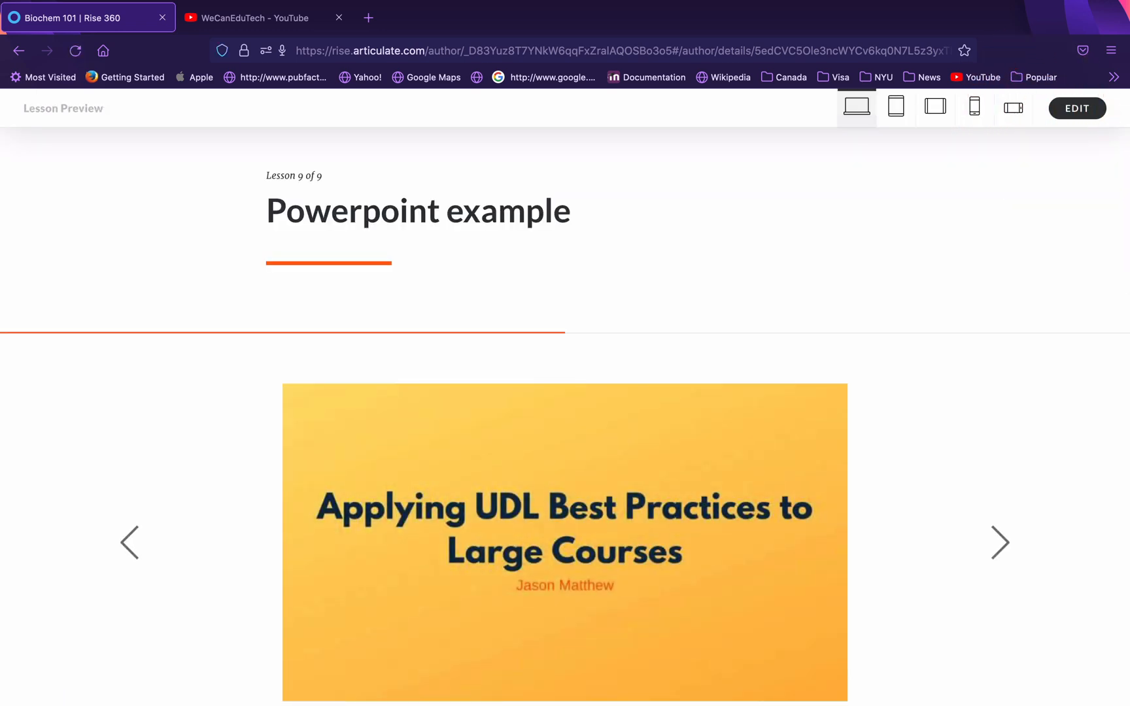
scroll(564, 419, "down", 10)
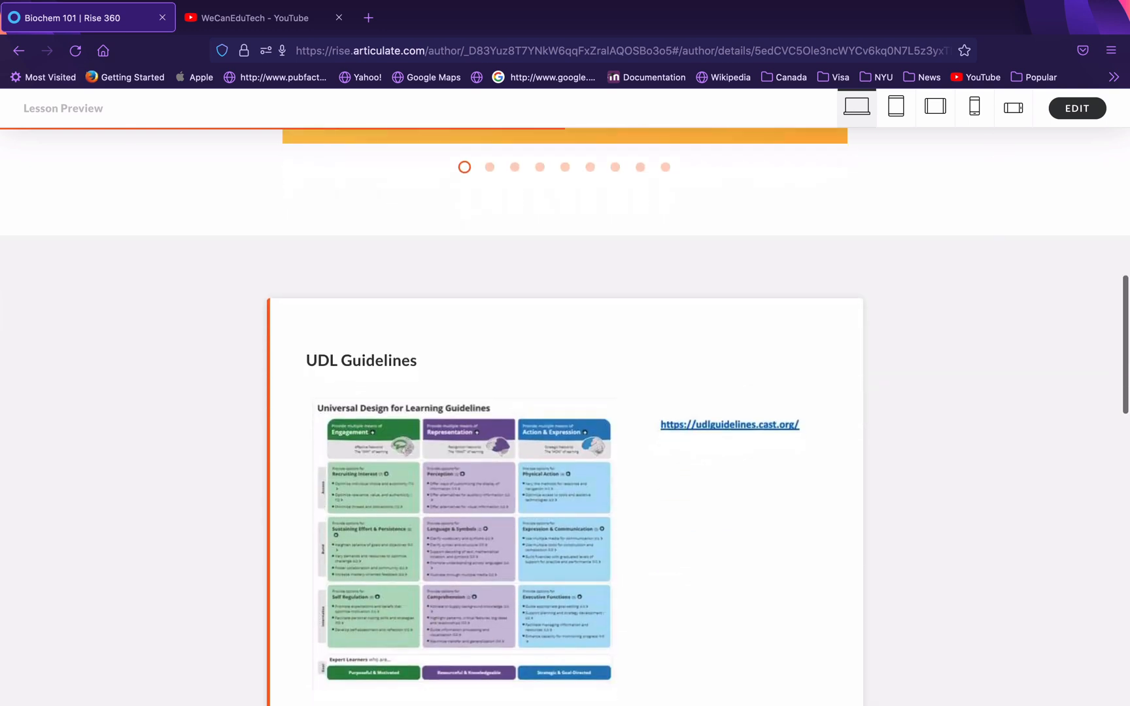
scroll(565, 418, "down", 3)
scroll(564, 418, "up", 1)
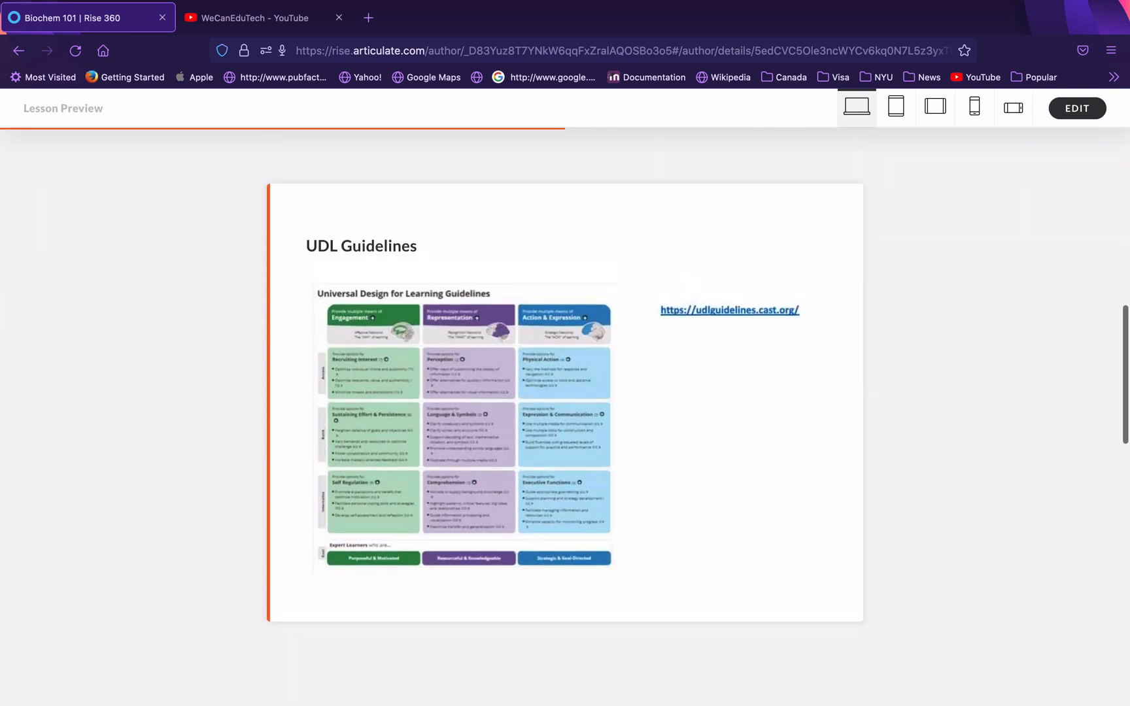
left_click(512, 429)
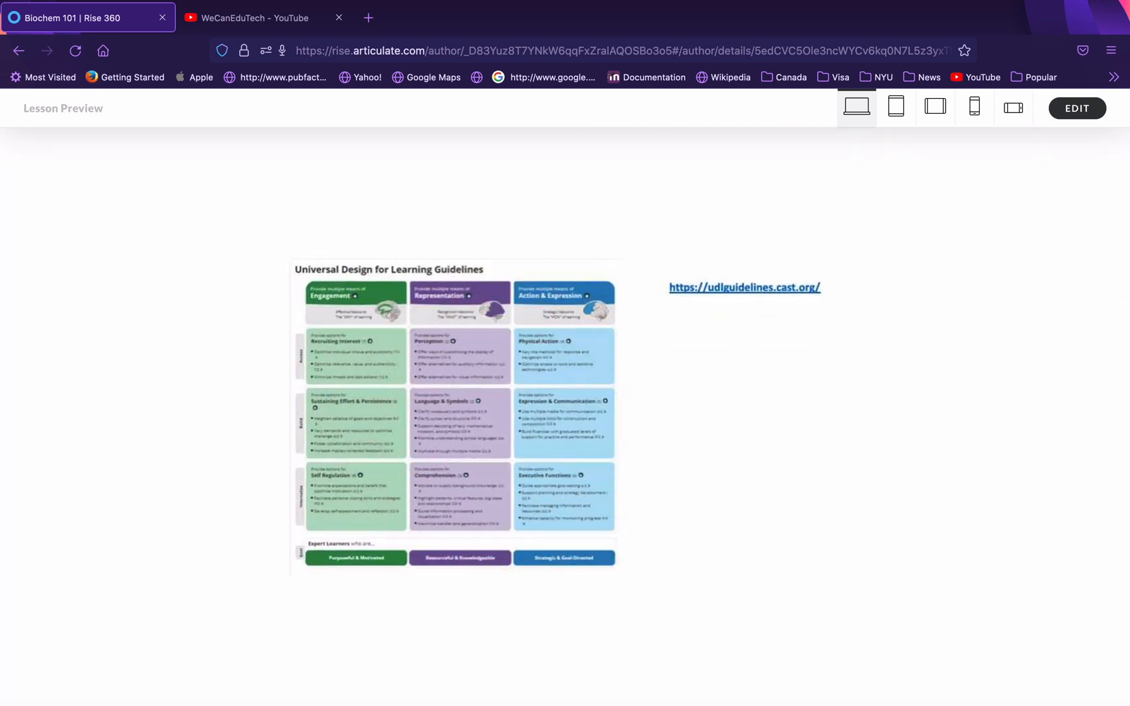
left_click(512, 429)
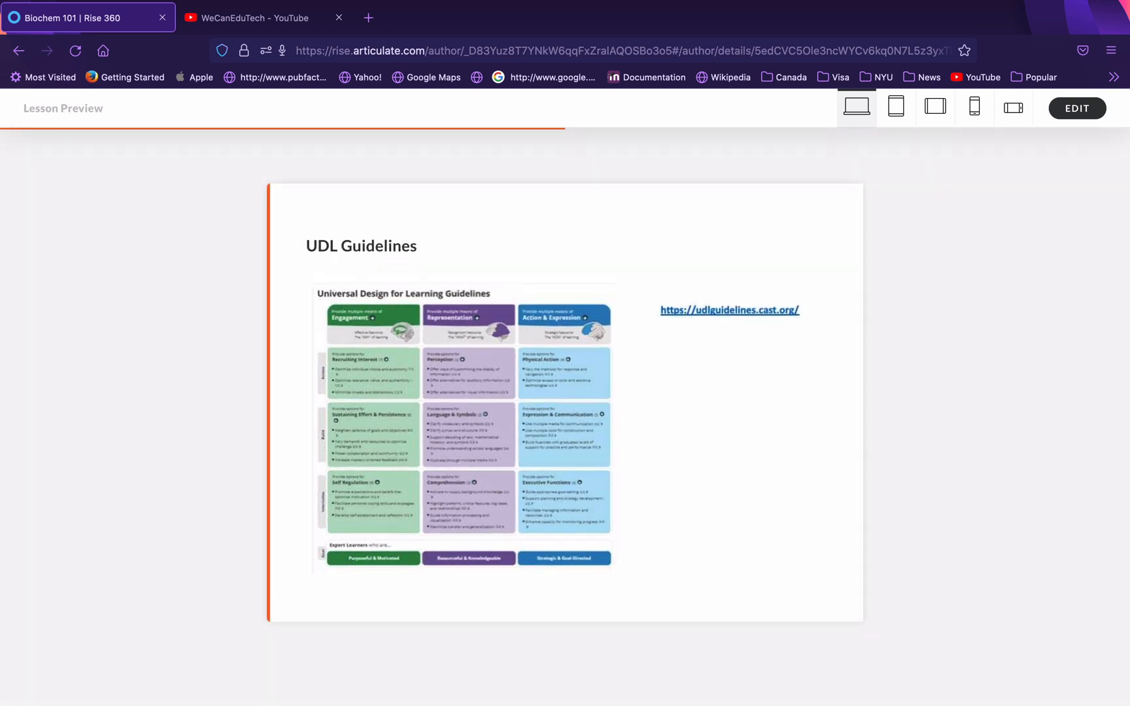
Step: Examine the previewed timeline from the UDL Guidelines event through the title slide with audio to the two empty events
scroll(565, 418, "down", 5)
scroll(565, 419, "up", 3)
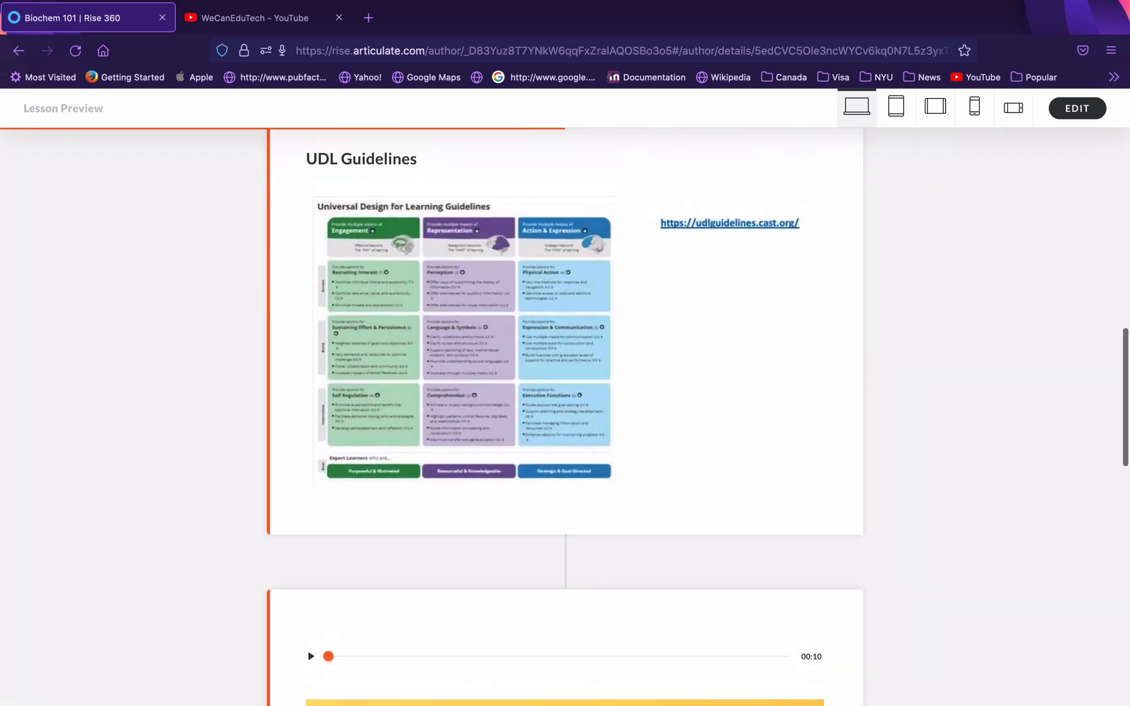
scroll(565, 418, "down", 10)
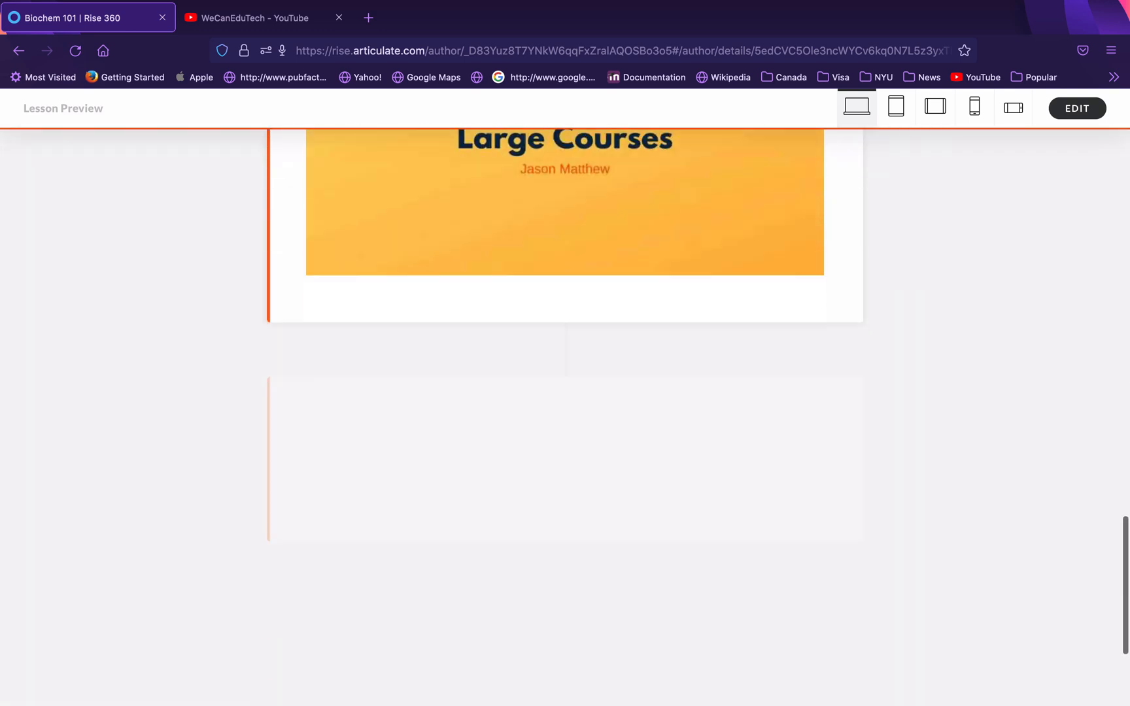
scroll(565, 418, "down", 6)
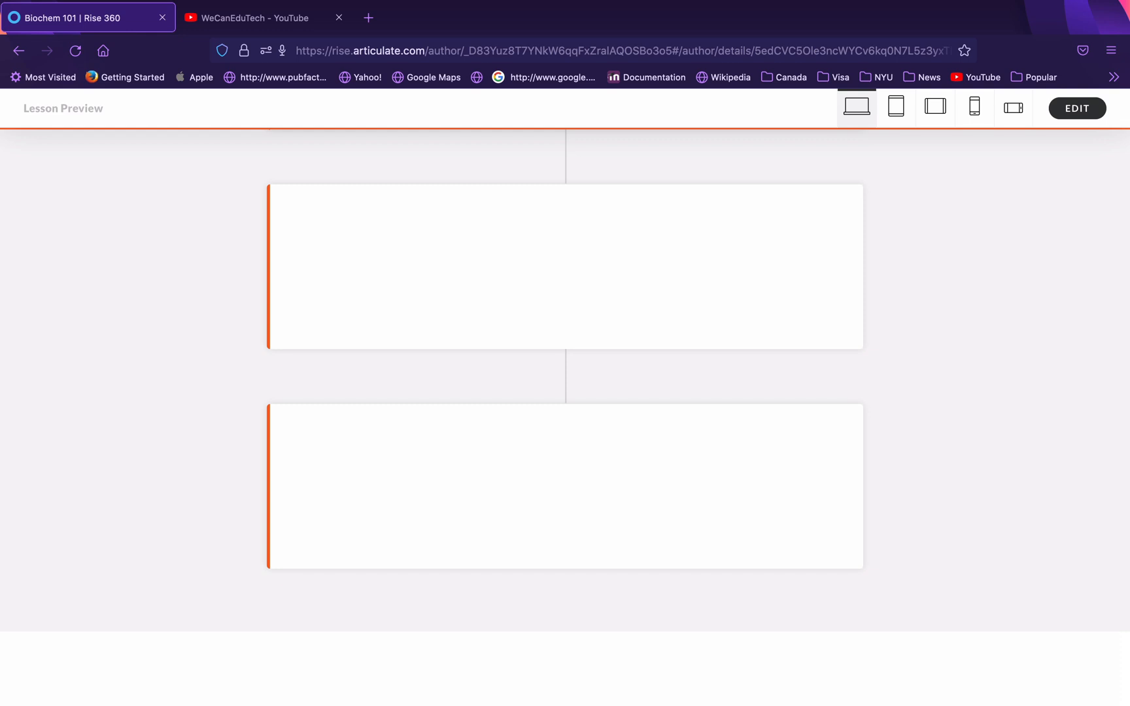
scroll(565, 418, "up", 8)
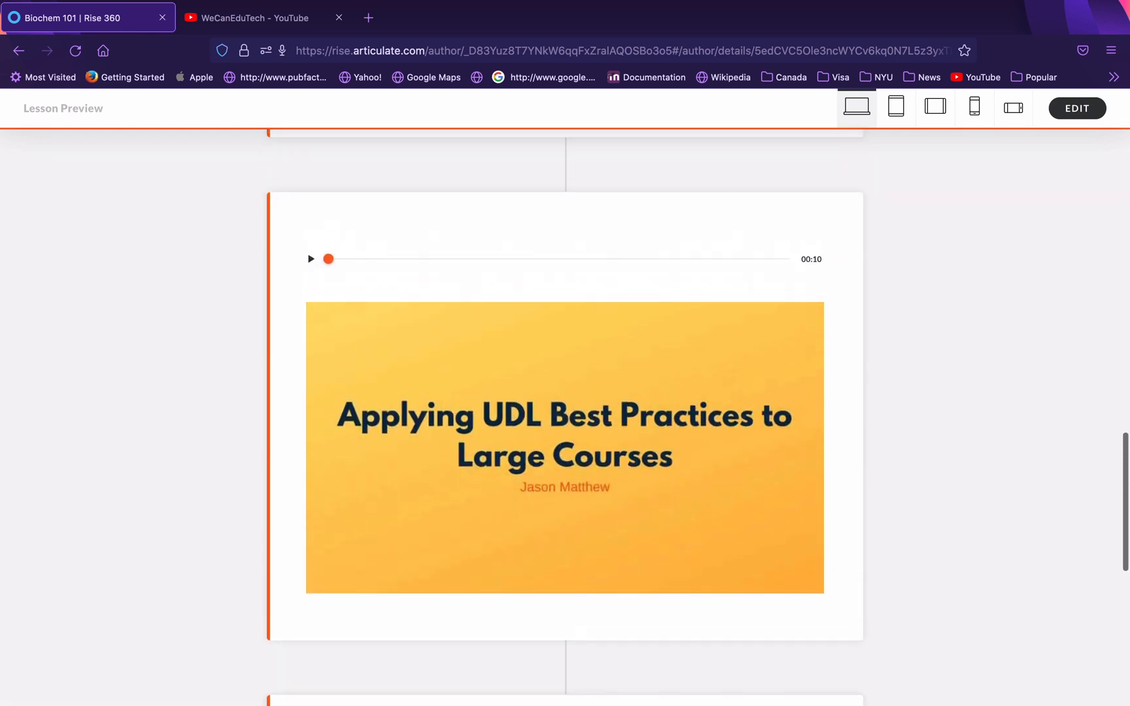
scroll(565, 419, "up", 3)
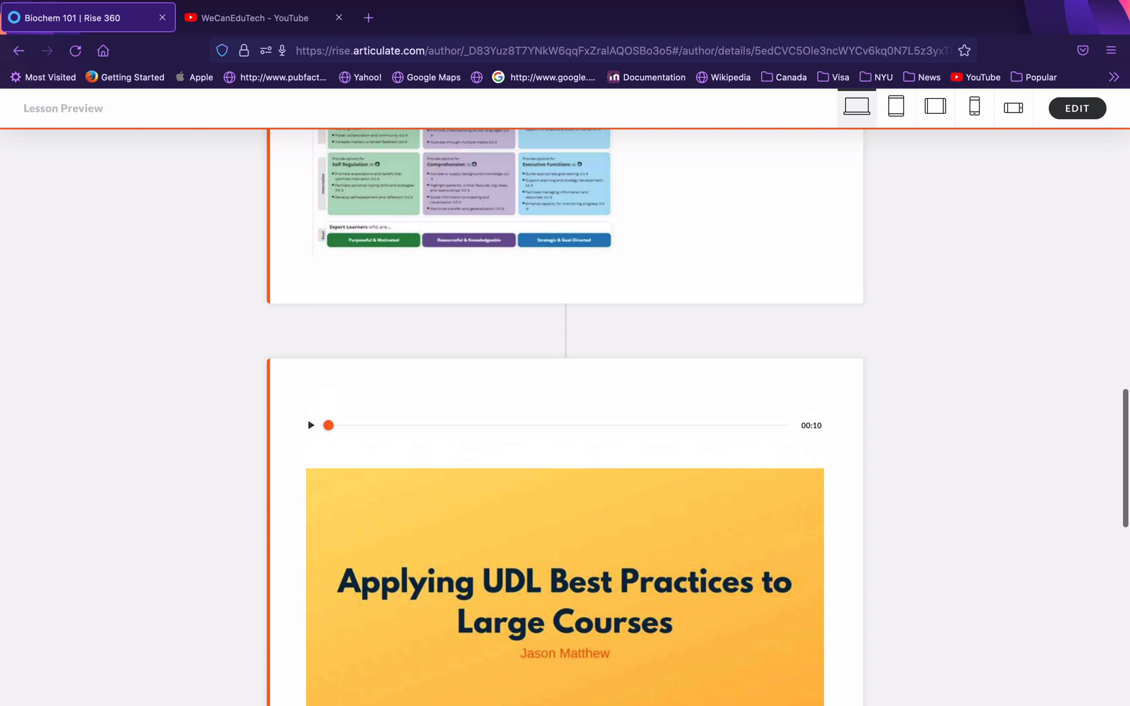
scroll(565, 419, "up", 2)
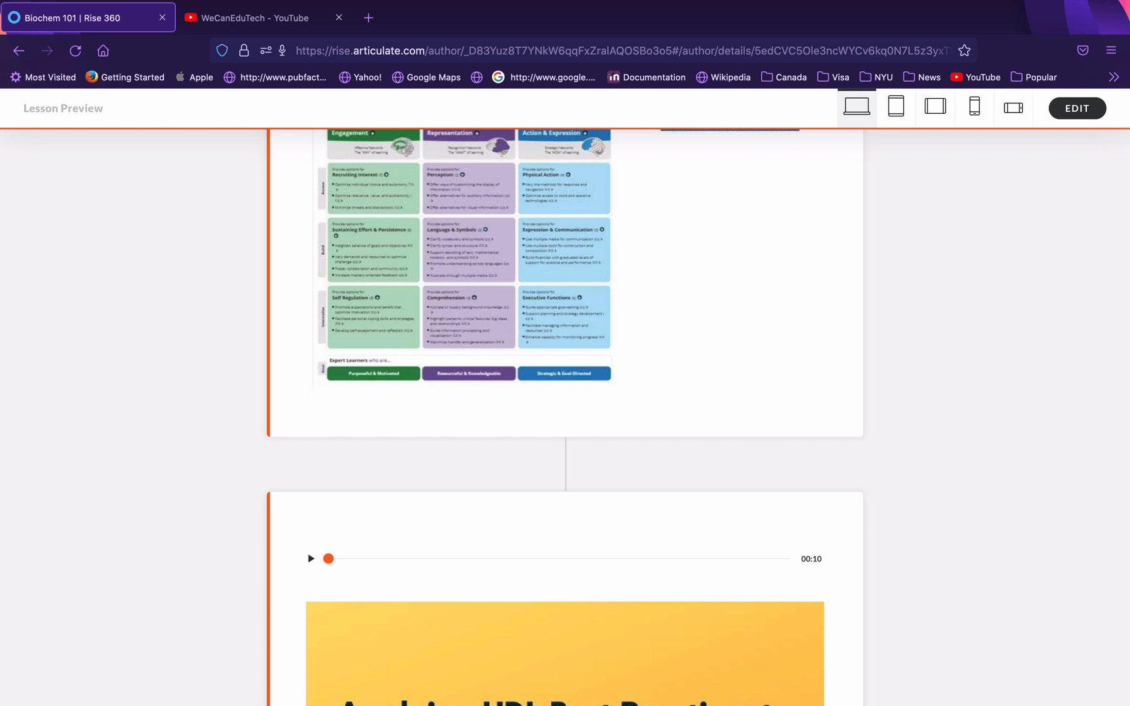
scroll(565, 392, "up", 5)
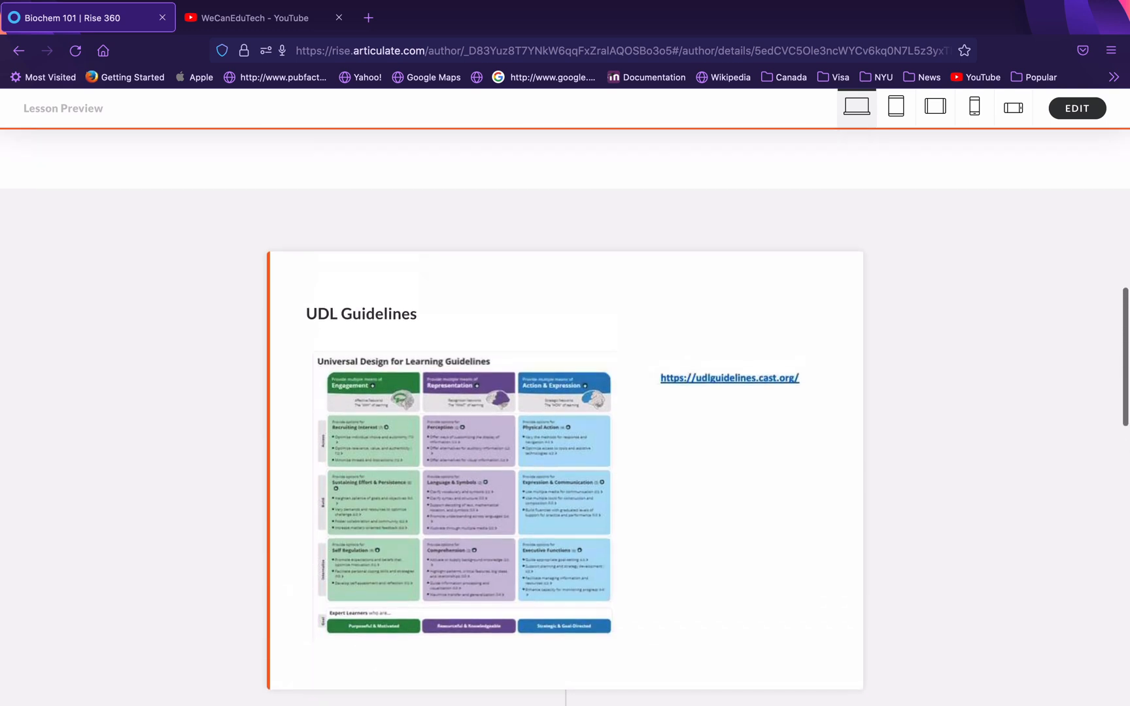
scroll(565, 392, "down", 2)
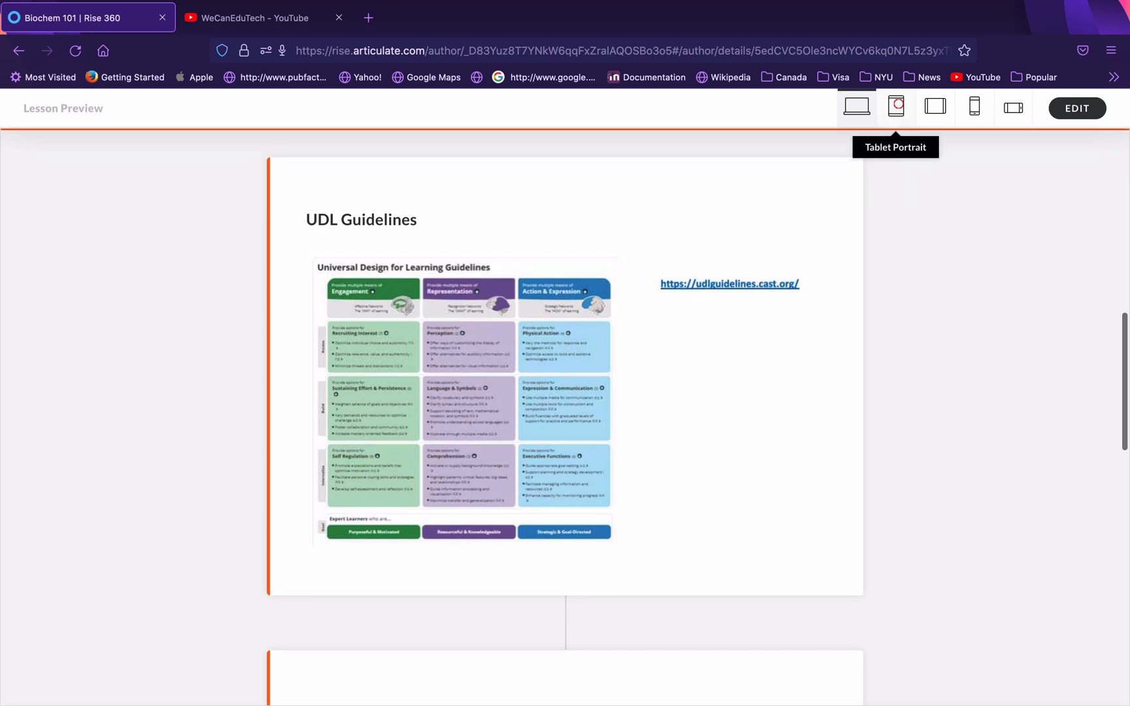
Step: Preview the timeline in the Tablet Portrait layout and in the Tablet Landscape layout
left_click(896, 106)
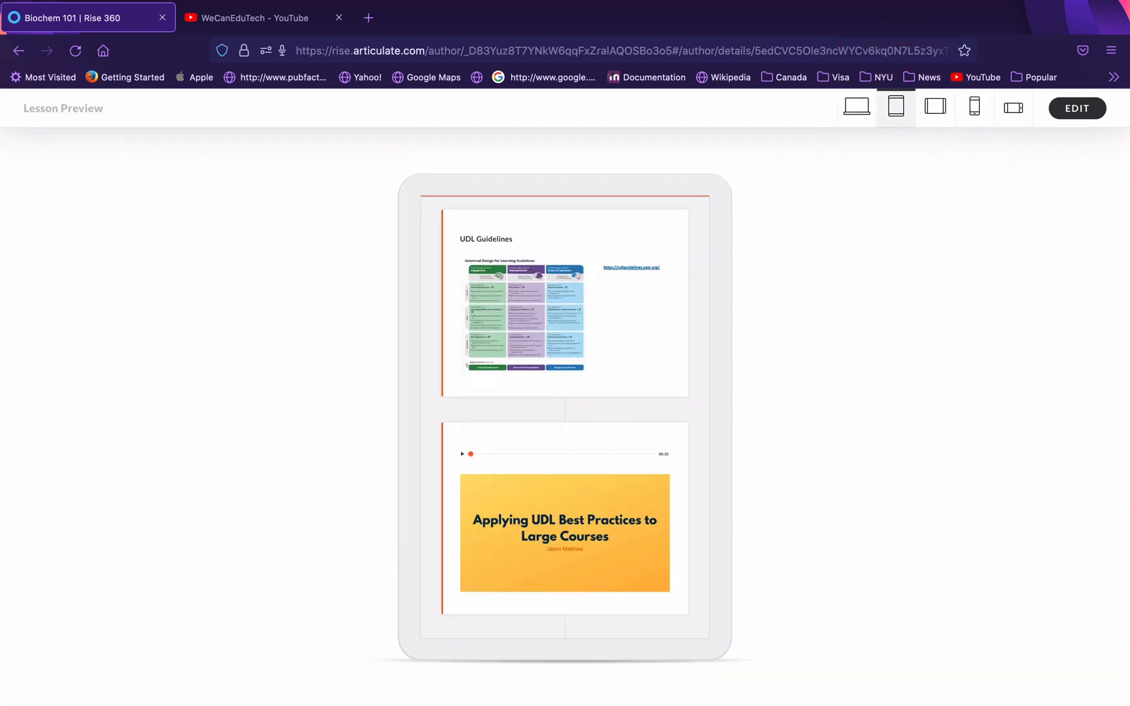
scroll(564, 418, "up", 1)
scroll(565, 419, "down", 3)
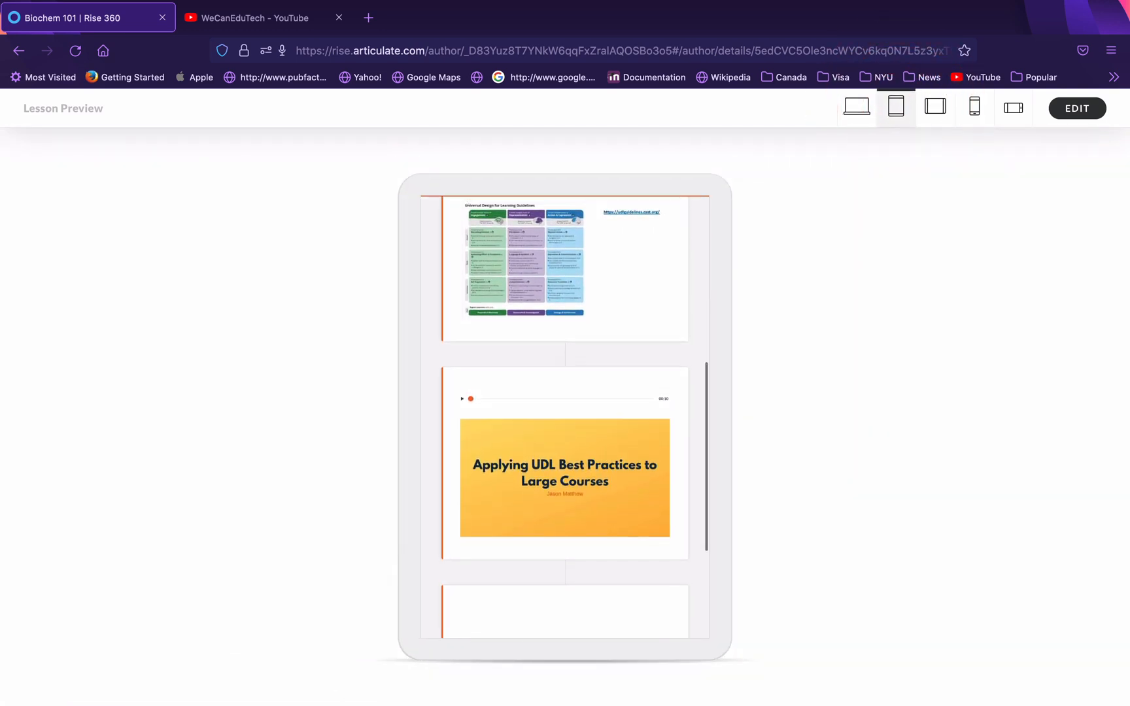
scroll(564, 418, "up", 1)
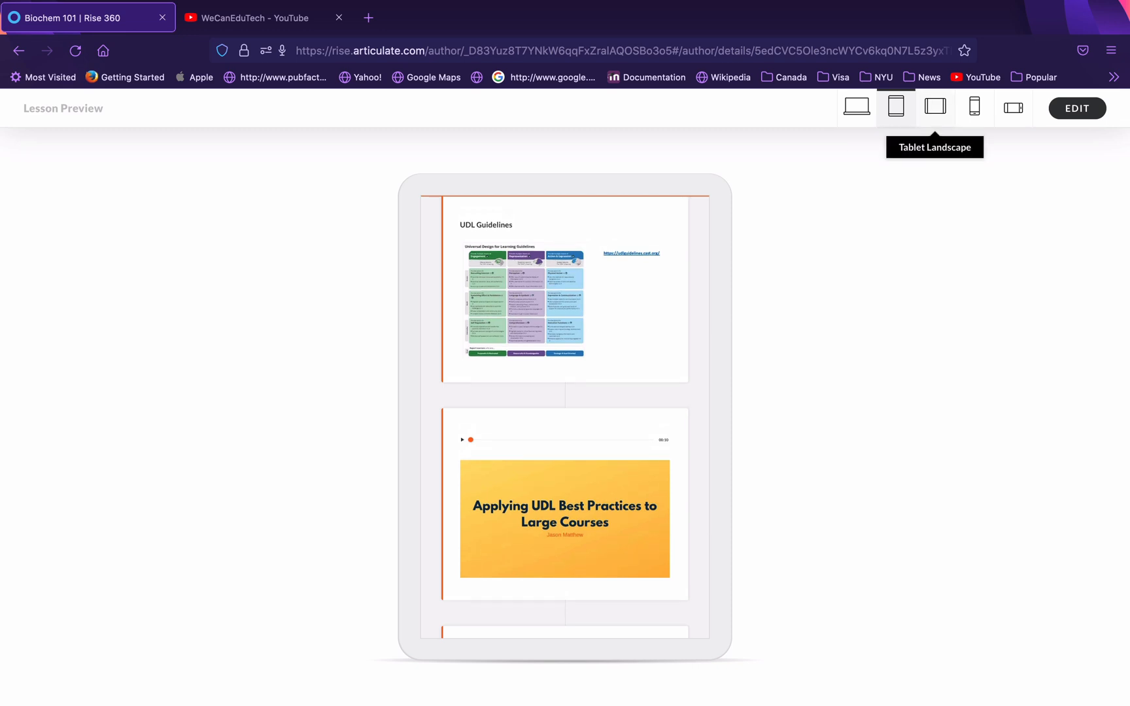
left_click(935, 106)
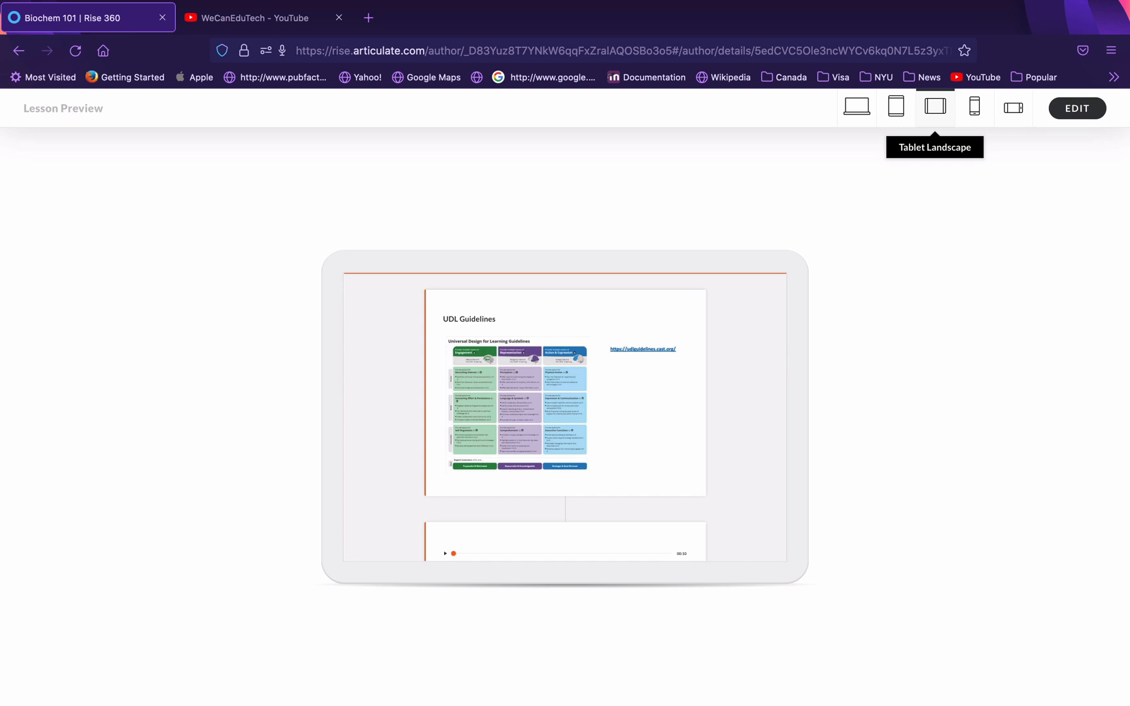
Step: Switch the lesson preview to the upright phone layout and examine how the timeline events display in it
left_click(974, 107)
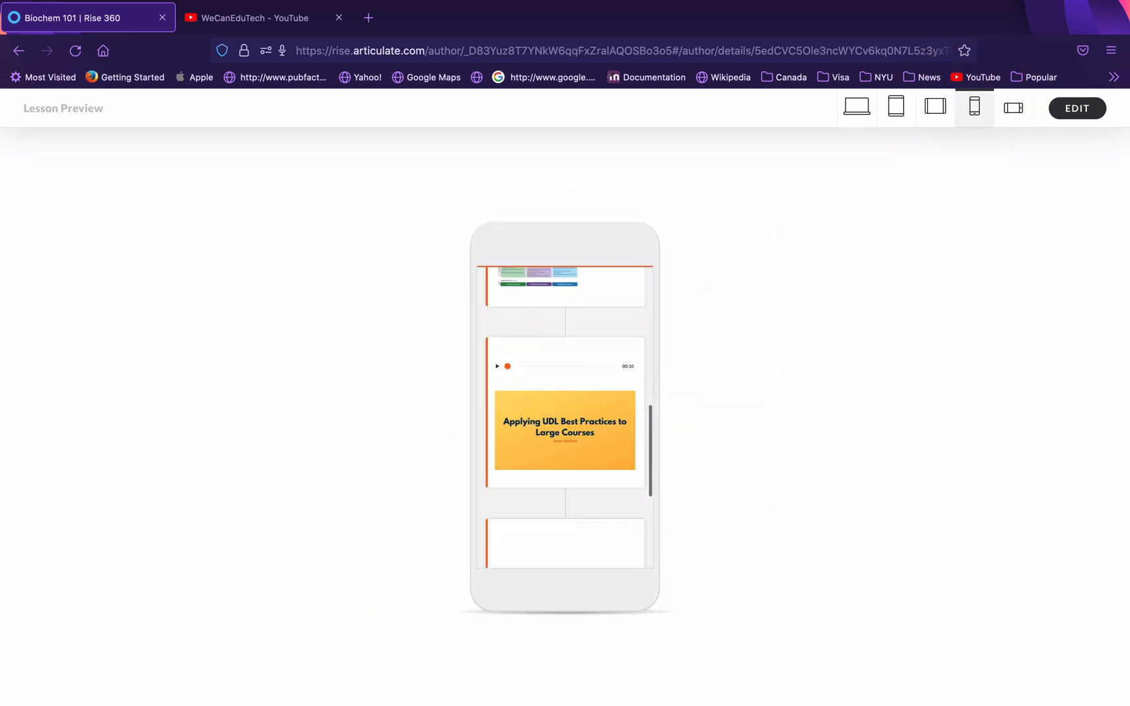
scroll(564, 418, "up", 3)
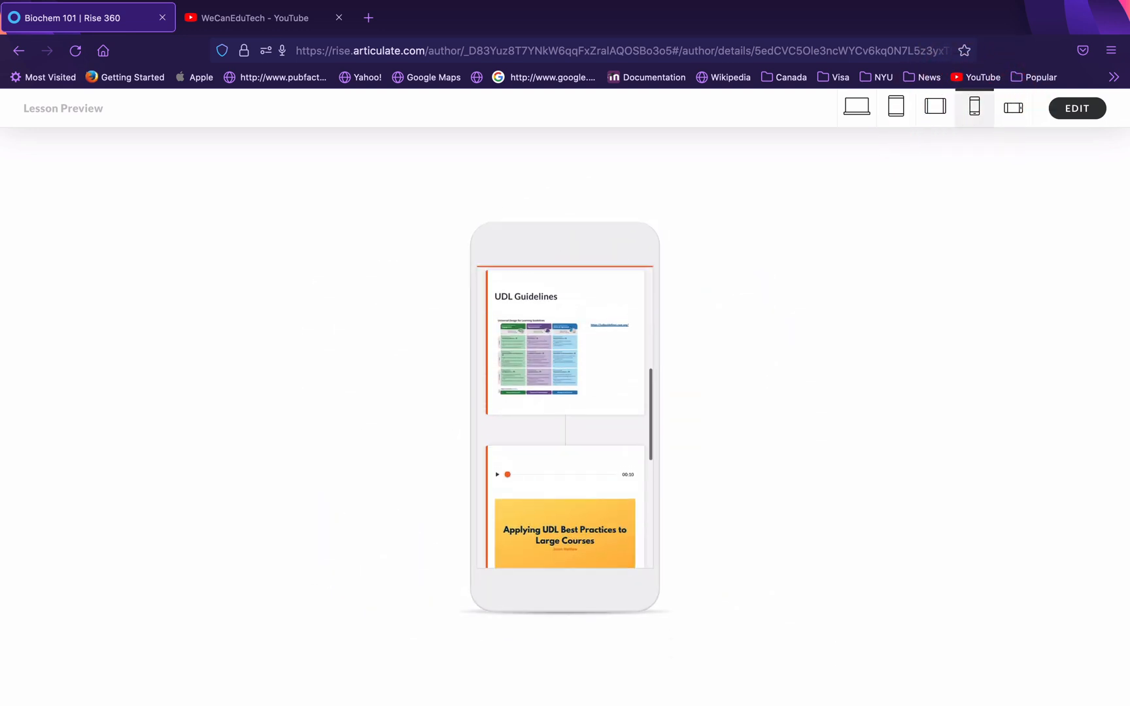
scroll(564, 419, "up", 1)
scroll(565, 418, "down", 2)
scroll(565, 418, "up", 2)
scroll(565, 418, "down", 2)
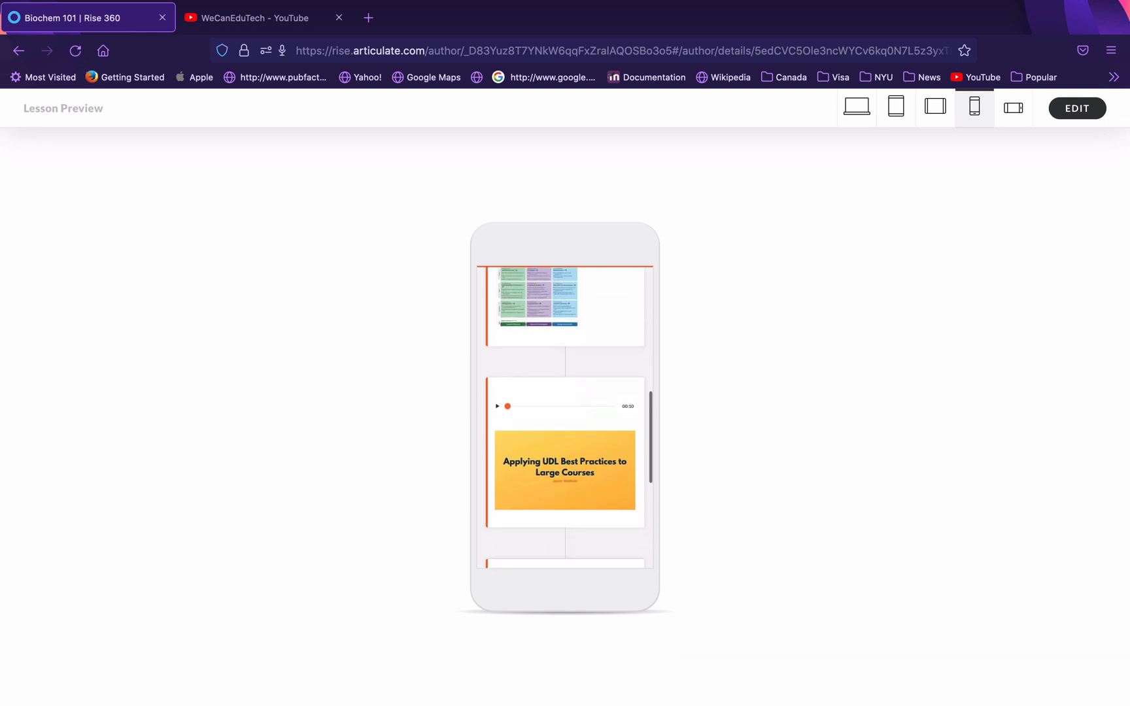
scroll(565, 419, "down", 6)
scroll(565, 419, "up", 6)
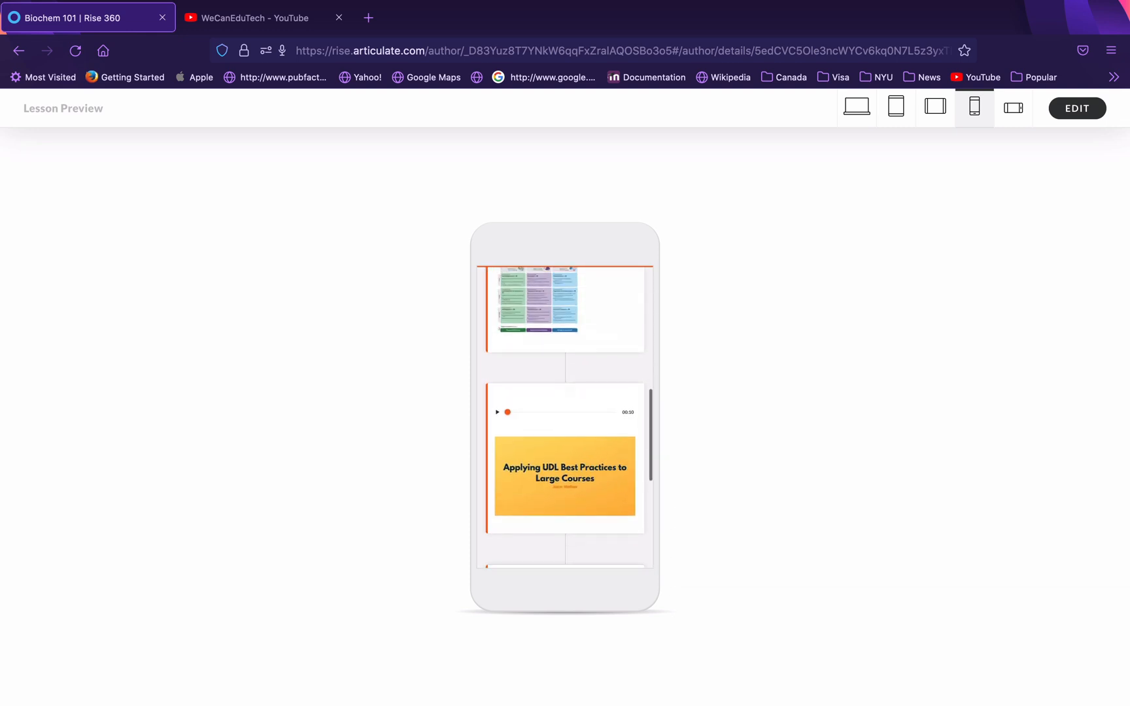
scroll(565, 419, "up", 2)
scroll(565, 418, "down", 1)
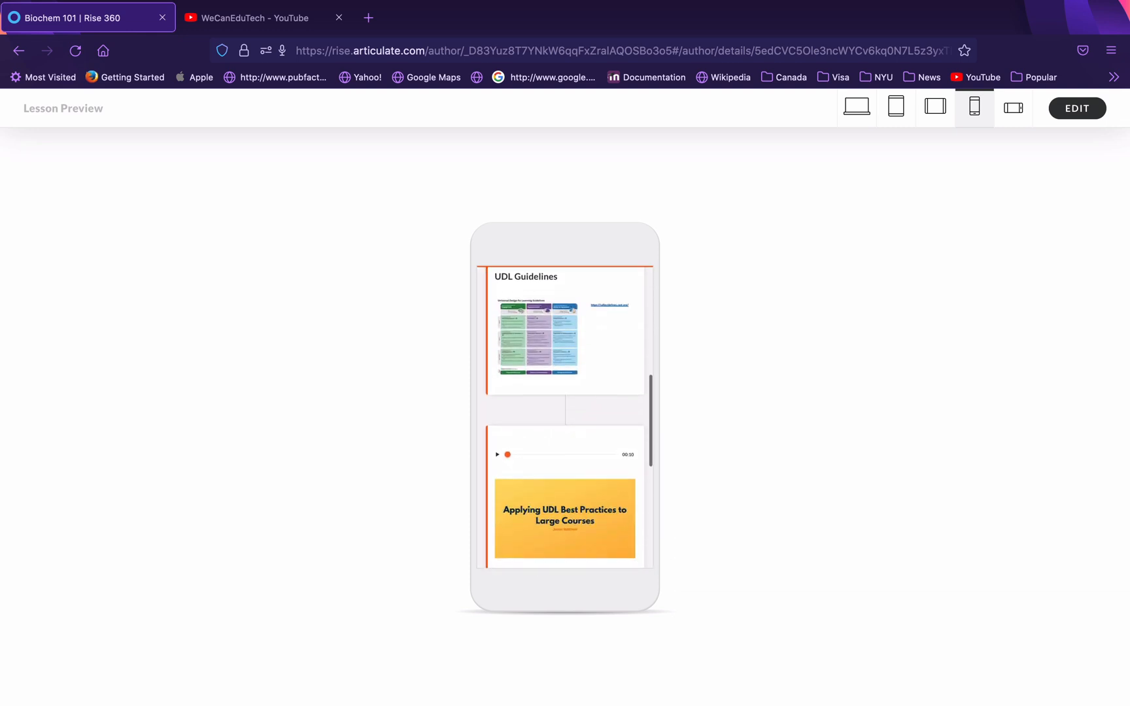